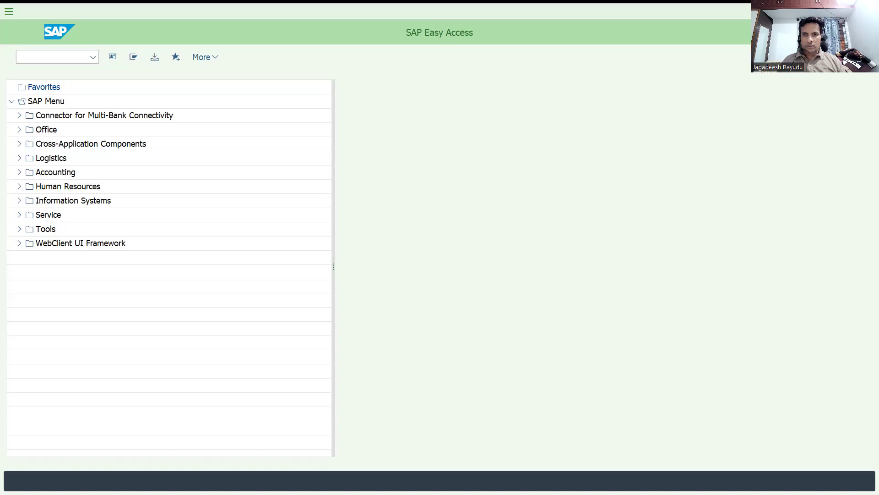
In the proof of delivery sheet, enter OR, DLV, PGI and F2 in K9, L9, M9 and N9
{"action": "key", "text": "alt+Tab"}
{"action": "left_click", "coordinate": [363, 231]}
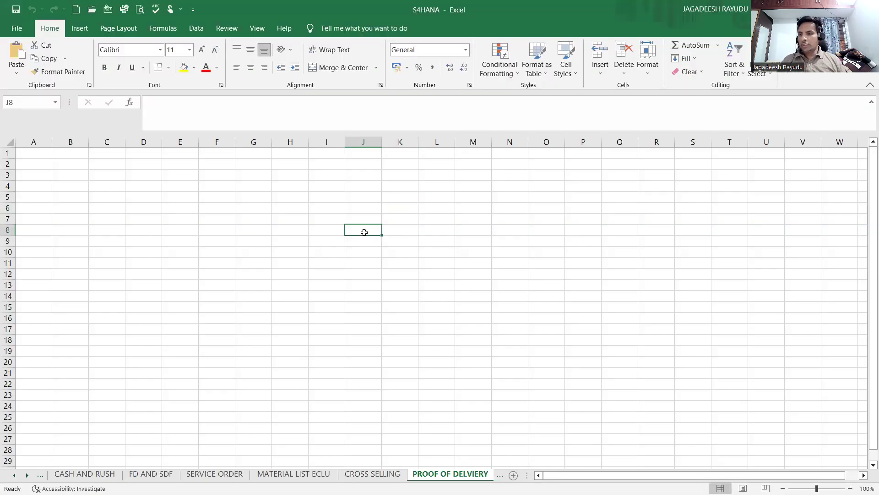
{"action": "left_click", "coordinate": [410, 238]}
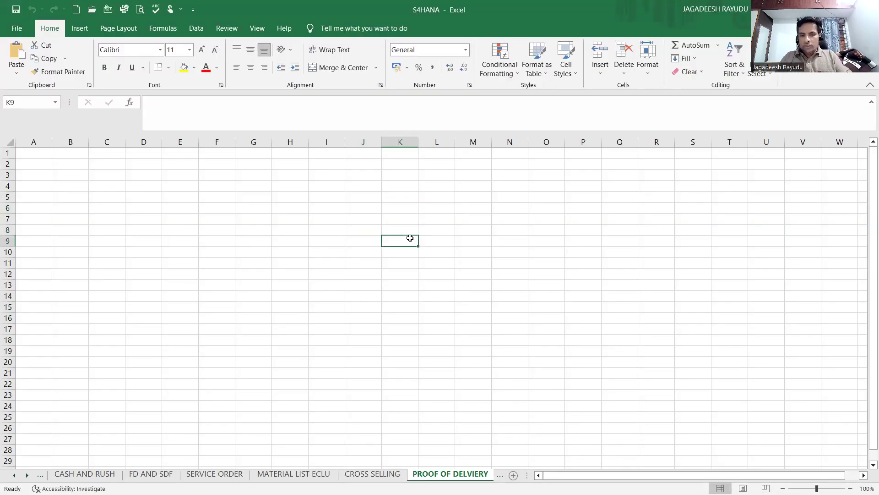
{"action": "type", "text": "OR"}
{"action": "key", "text": "Tab"}
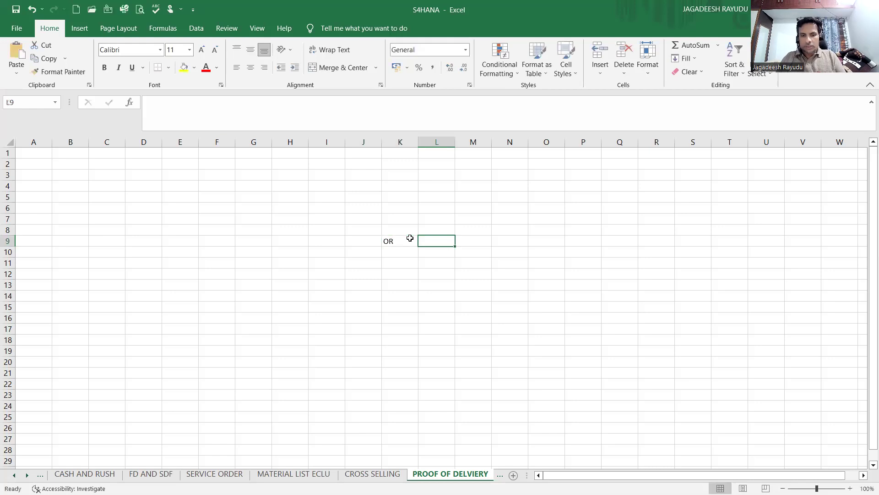
{"action": "type", "text": "DLV"}
{"action": "key", "text": "Tab"}
{"action": "type", "text": "PG"}
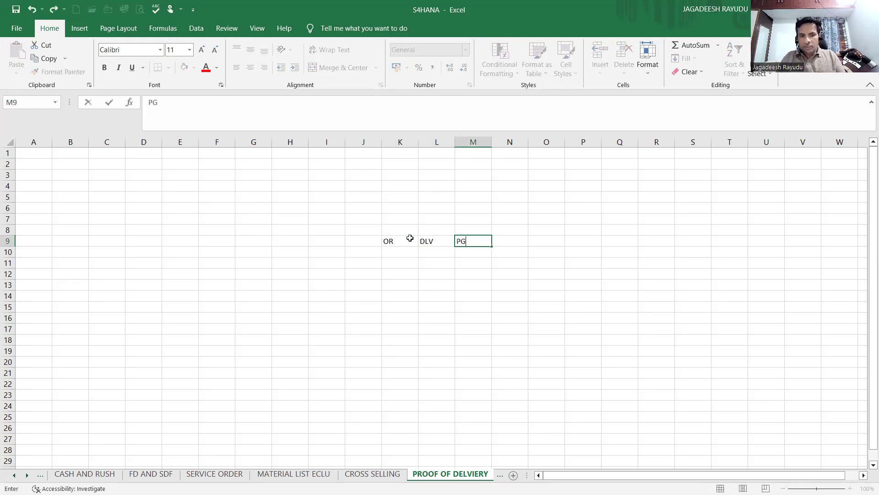
{"action": "type", "text": "I"}
{"action": "key", "text": "Tab"}
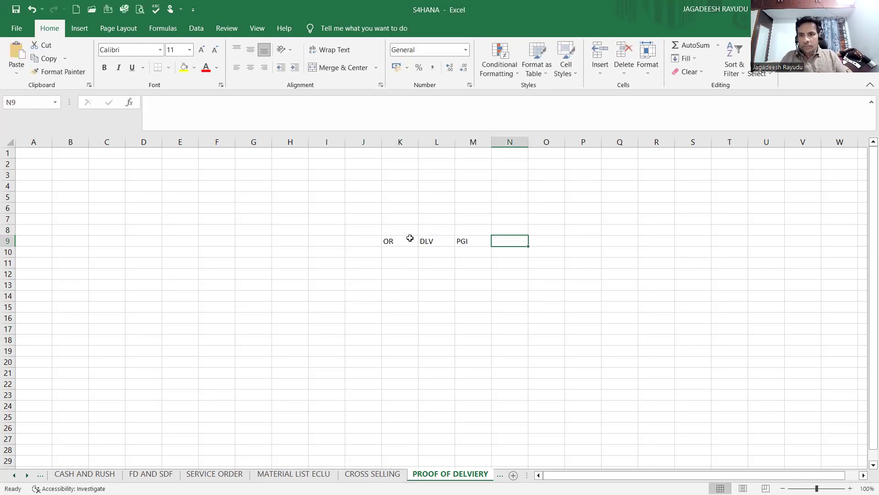
{"action": "type", "text": "F2"}
{"action": "key", "text": "Return"}
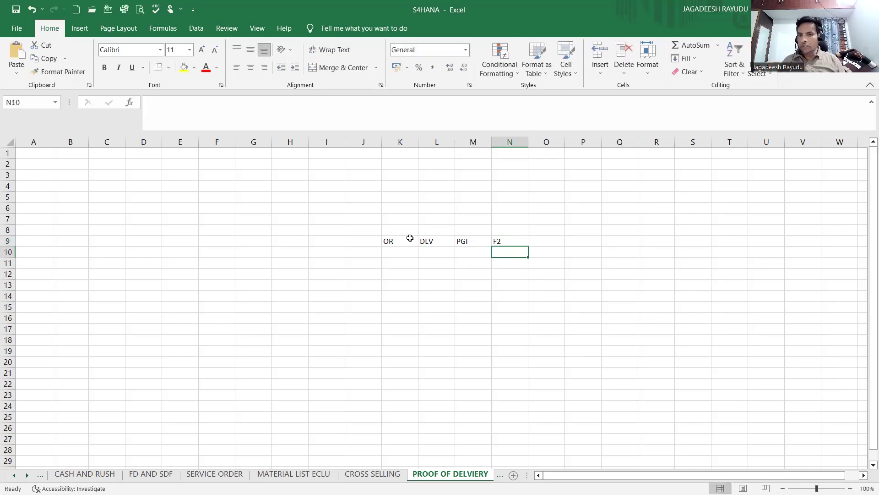
Select the PGI and F2 columns beneath the new headers
{"action": "left_click", "coordinate": [451, 260]}
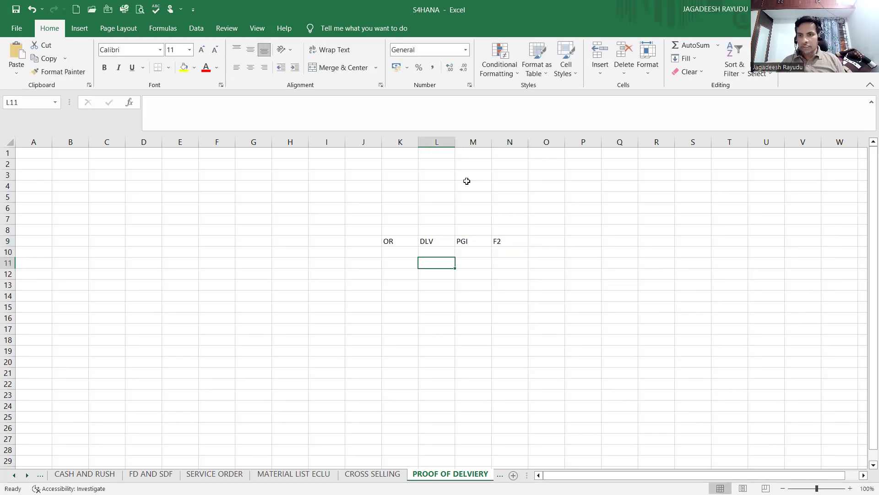
{"action": "left_click", "coordinate": [479, 143]}
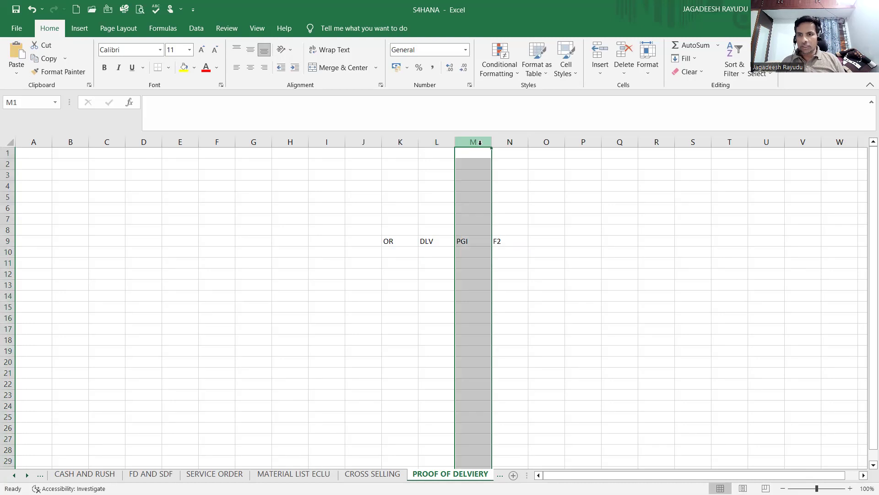
{"action": "left_click", "coordinate": [502, 140]}
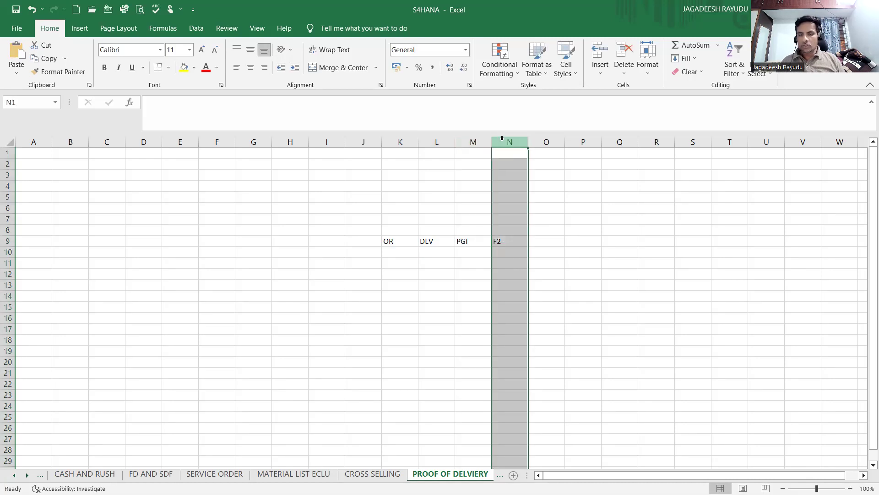
Insert a blank column before F2 and label it VLPOD in N9
{"action": "right_click", "coordinate": [511, 154]}
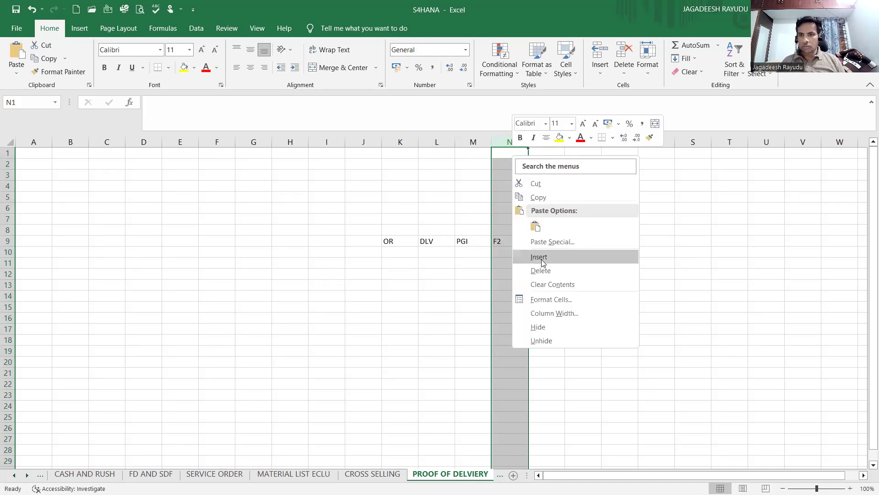
{"action": "left_click", "coordinate": [542, 257]}
{"action": "left_click", "coordinate": [504, 240]}
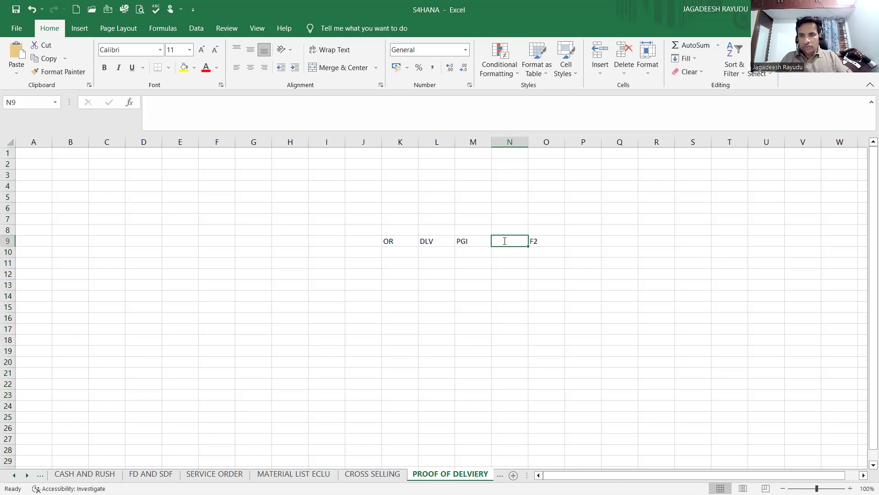
{"action": "type", "text": "VLPOD"}
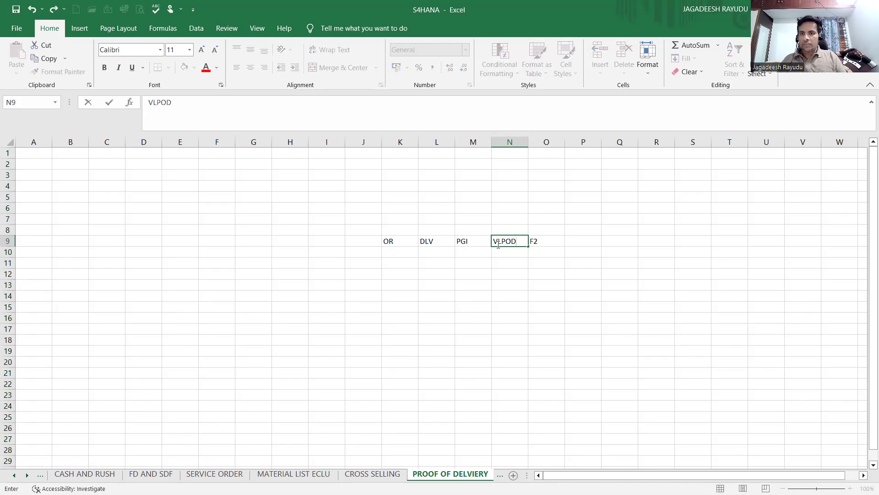
{"action": "left_click", "coordinate": [501, 271]}
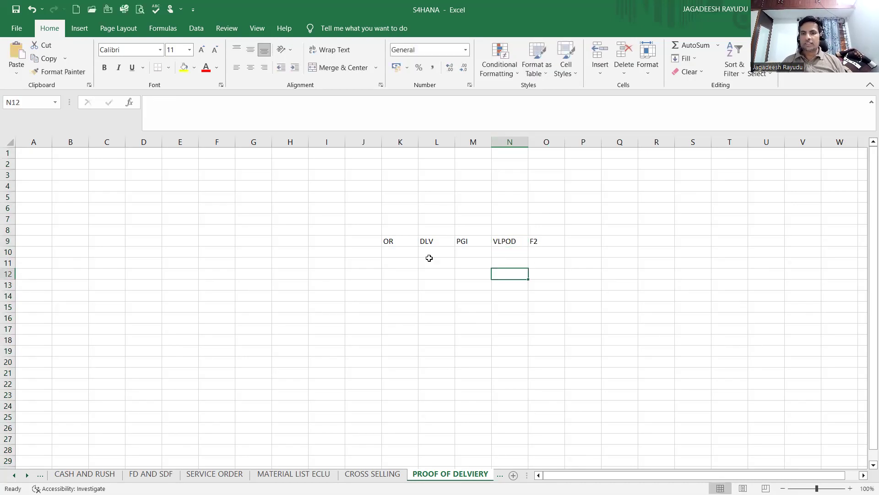
Enter 100 in K10, L10, M10 and O10 under OR, DLV, PGI and F2
{"action": "left_click", "coordinate": [400, 253]}
{"action": "type", "text": "100"}
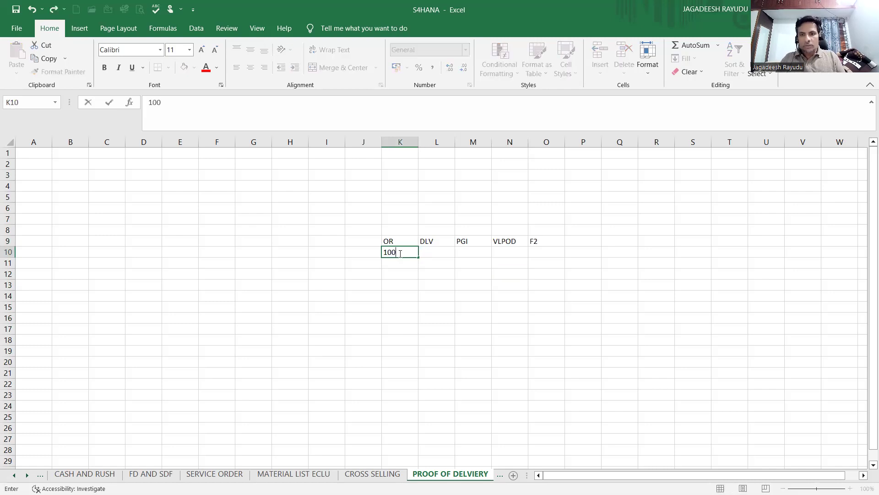
{"action": "key", "text": "Tab"}
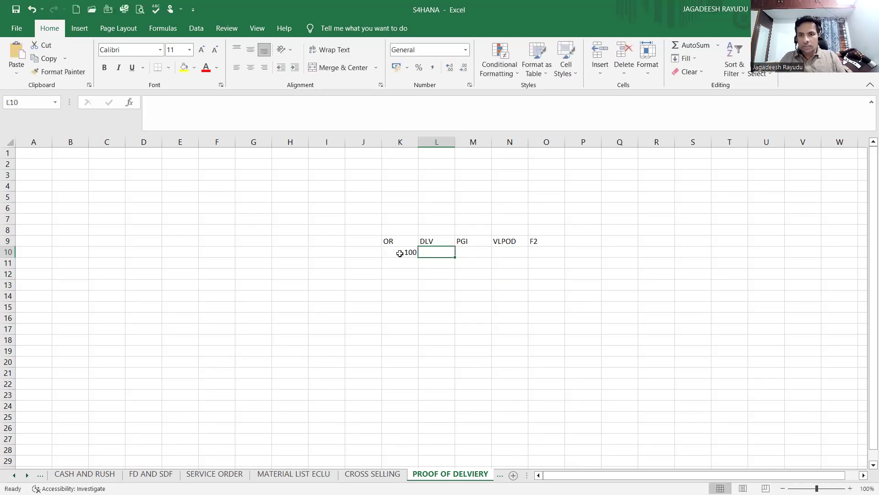
{"action": "type", "text": "100"}
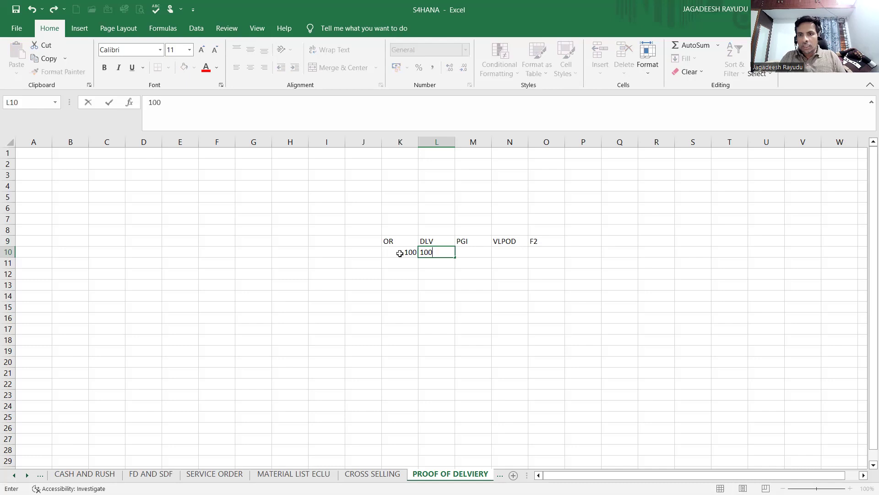
{"action": "key", "text": "Tab"}
{"action": "type", "text": "00"}
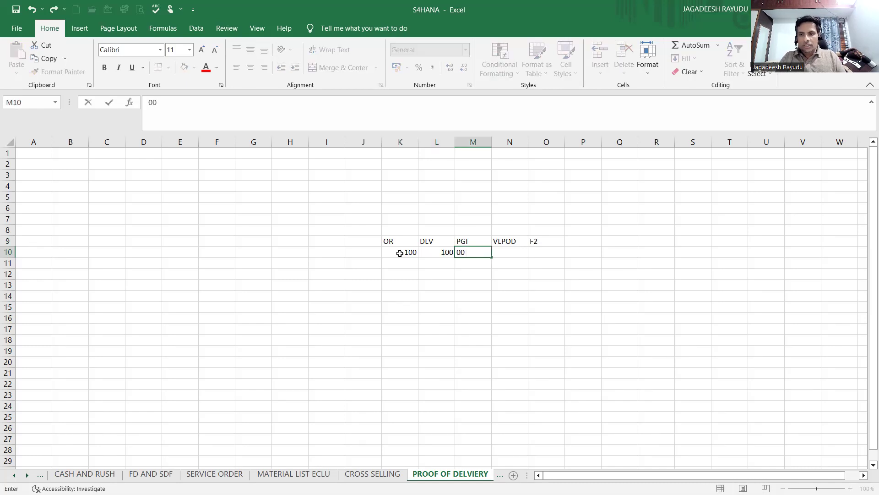
{"action": "key", "text": "BackSpace"}
{"action": "key", "text": "BackSpace"}
{"action": "type", "text": "100"}
{"action": "key", "text": "Tab"}
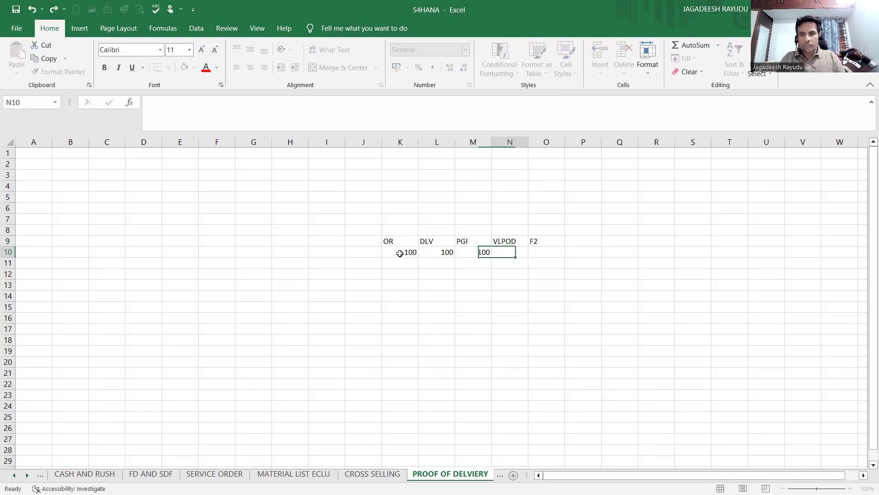
{"action": "key", "text": "Tab"}
{"action": "type", "text": "1000"}
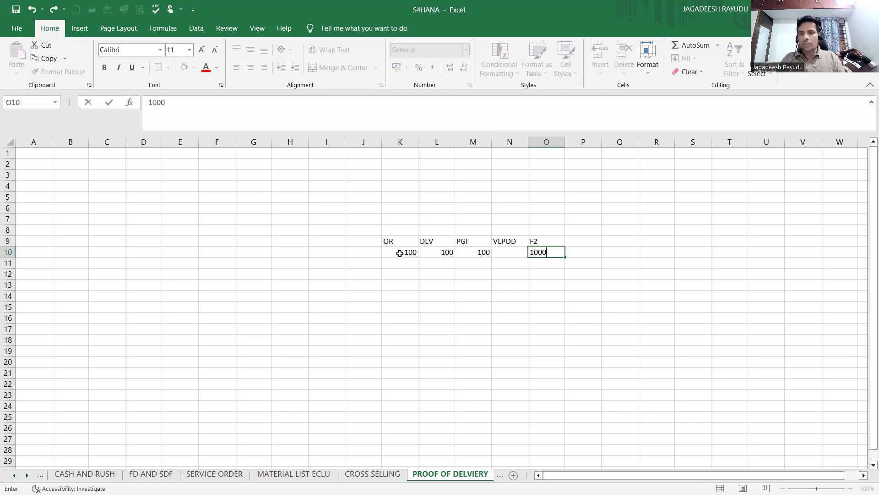
{"action": "key", "text": "BackSpace"}
Type 100 into K12, L12 and M12 of the second quantity row
{"action": "left_click", "coordinate": [446, 300]}
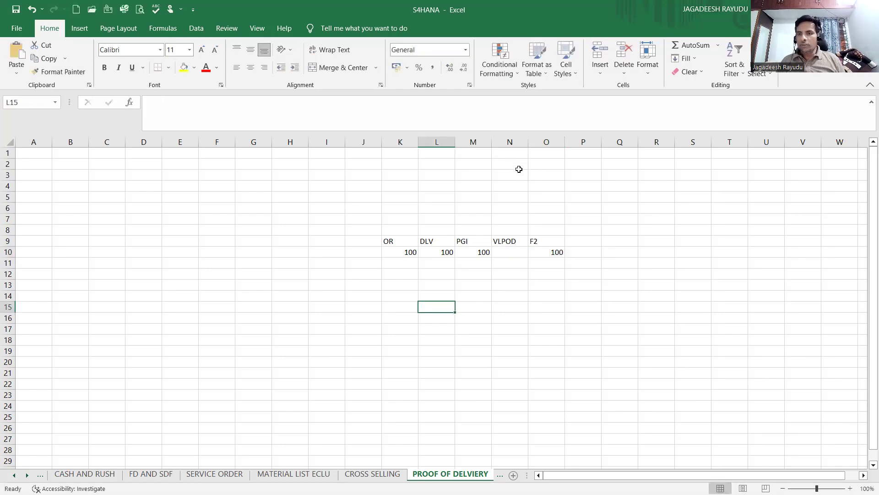
{"action": "left_click", "coordinate": [510, 140]}
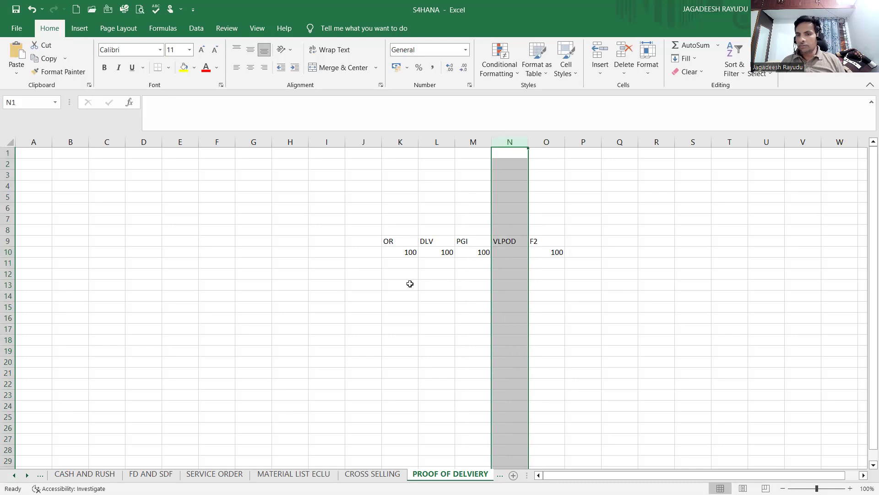
{"action": "left_click", "coordinate": [399, 272]}
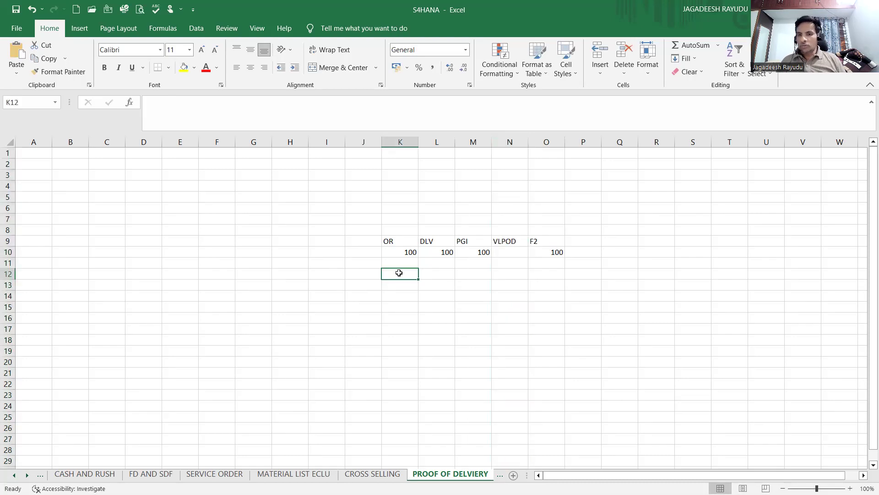
{"action": "type", "text": "100"}
{"action": "key", "text": "Tab"}
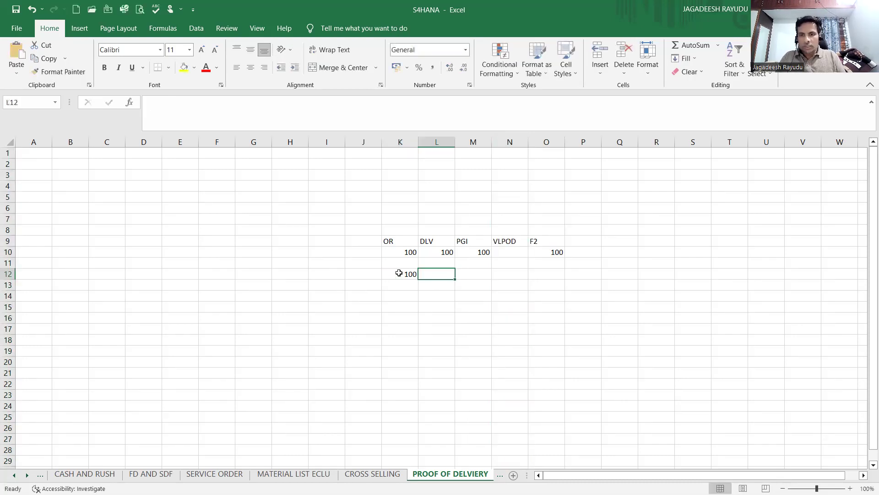
{"action": "type", "text": "100"}
{"action": "key", "text": "Tab"}
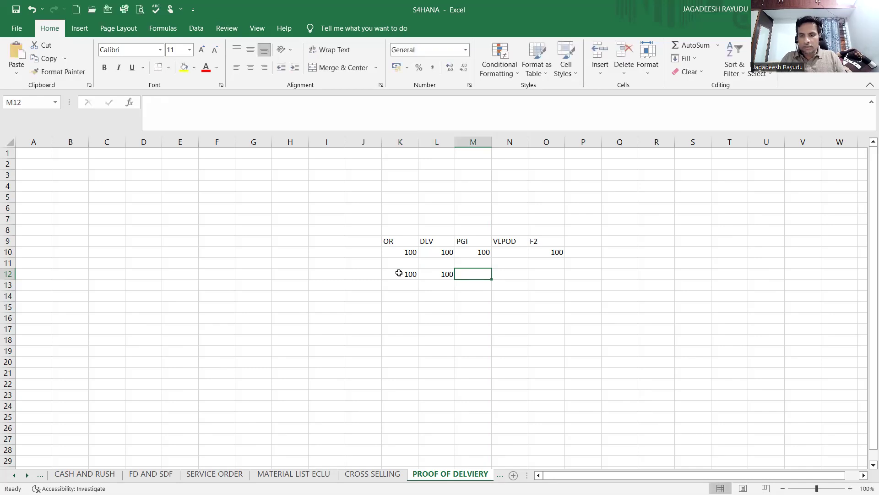
{"action": "key", "text": "shift+Tab"}
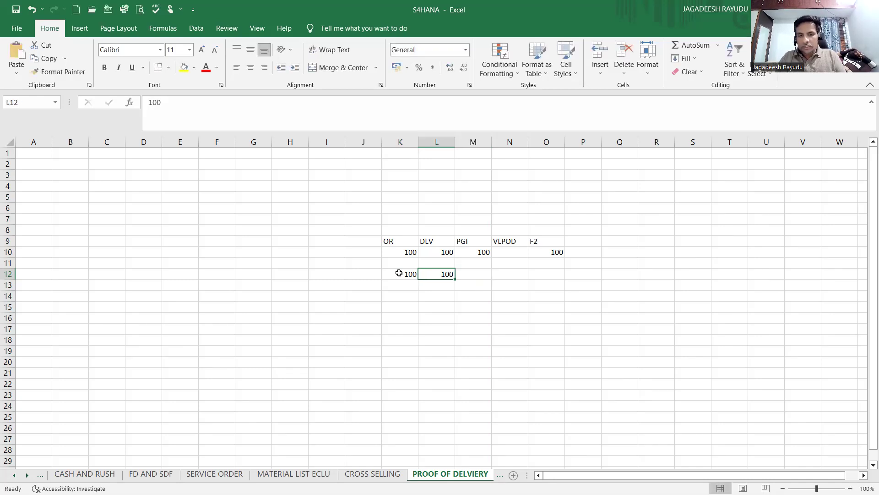
{"action": "key", "text": "Tab"}
{"action": "type", "text": "100"}
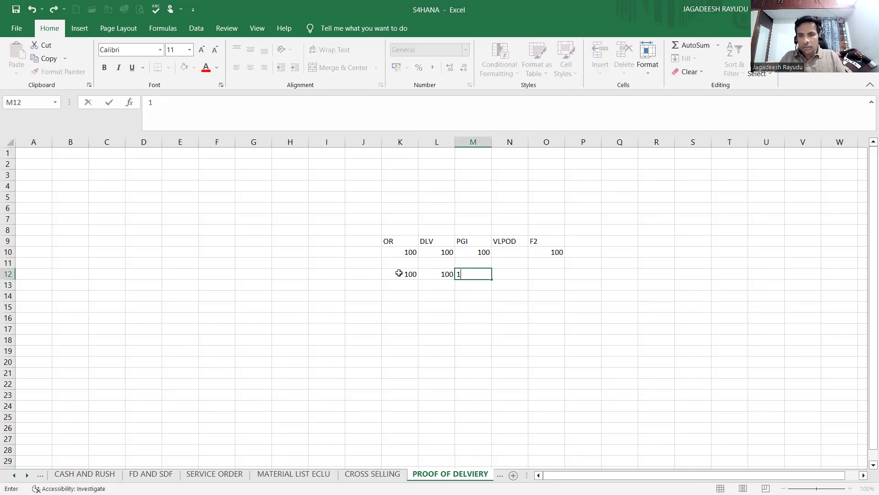
{"action": "left_click", "coordinate": [467, 308]}
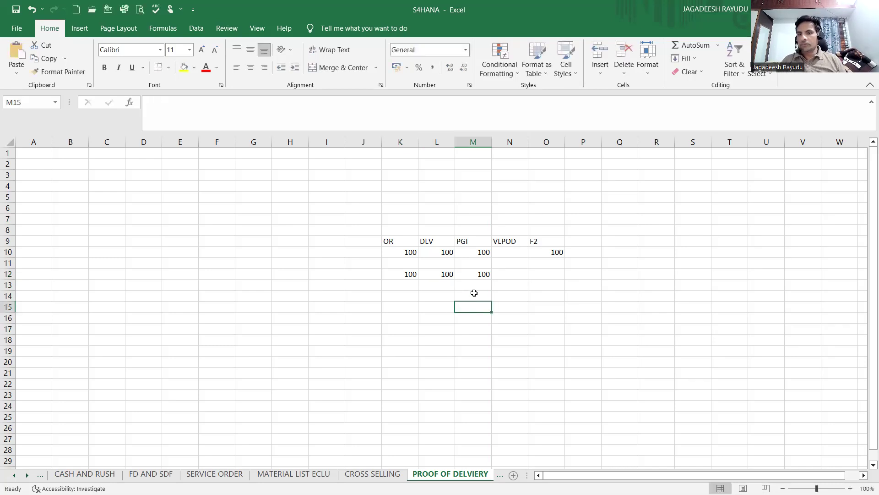
{"action": "left_click", "coordinate": [475, 277]}
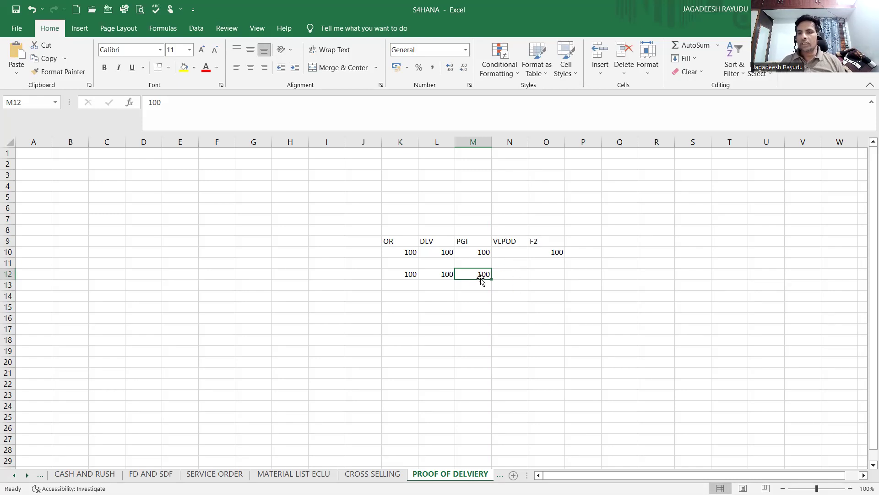
Enter 100 in M15 and 99 directly below it in M16
{"action": "left_click", "coordinate": [479, 308]}
{"action": "type", "text": "100"}
{"action": "key", "text": "Return"}
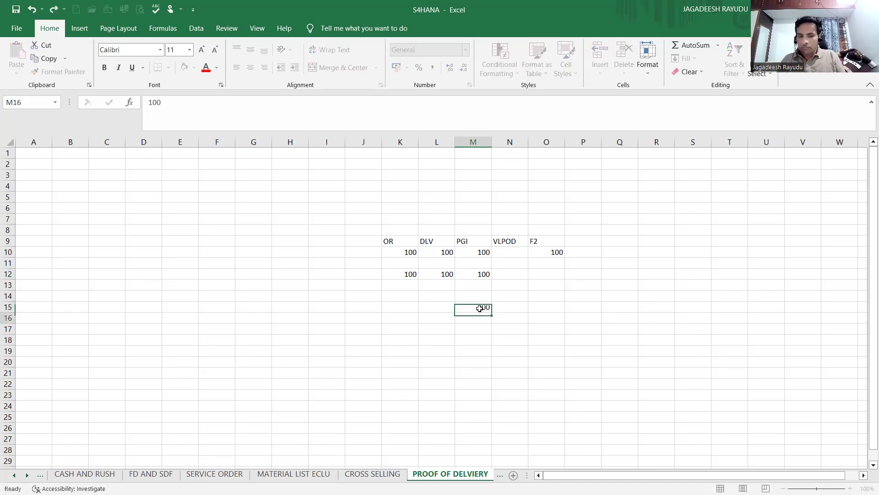
{"action": "type", "text": "9"}
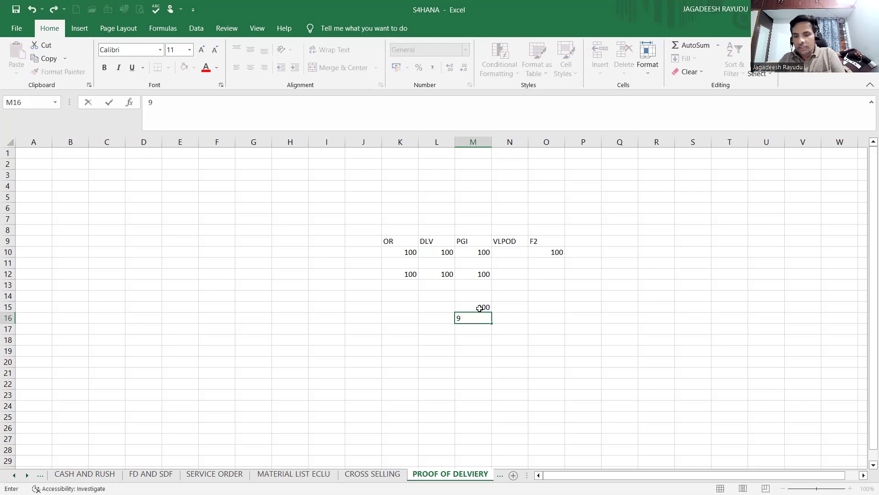
{"action": "type", "text": "9"}
{"action": "key", "text": "Return"}
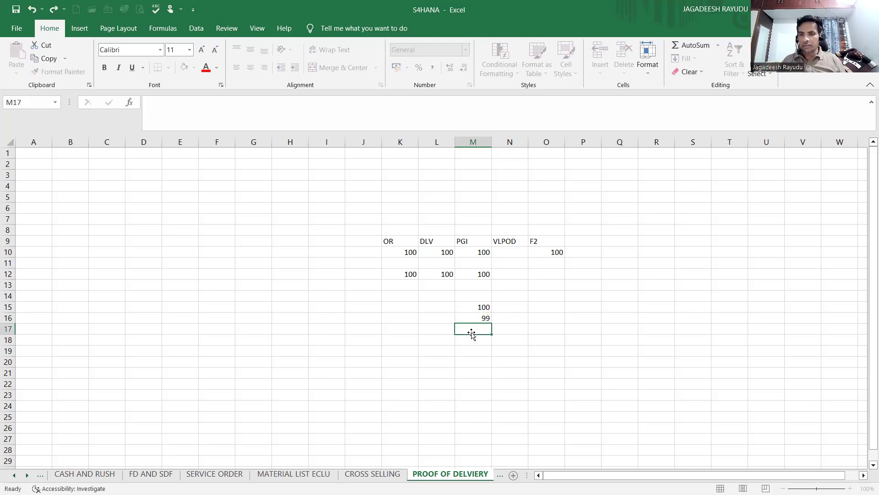
{"action": "left_click", "coordinate": [470, 320]}
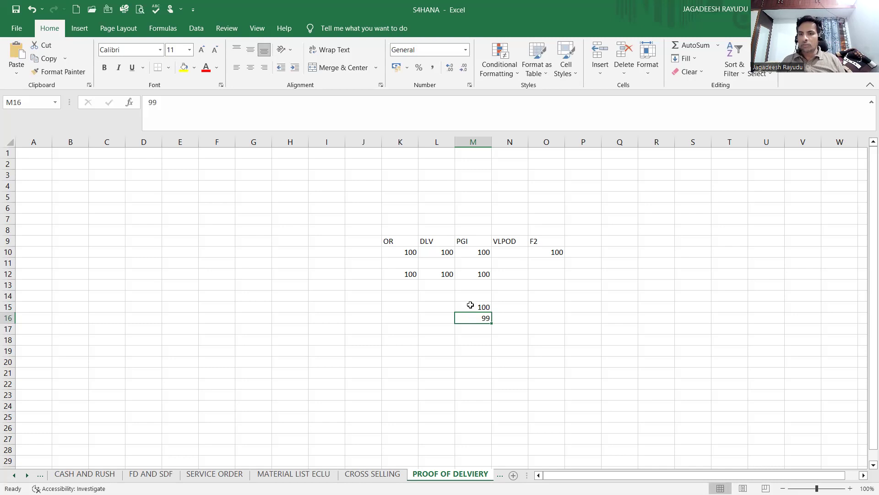
{"action": "left_click", "coordinate": [471, 306]}
{"action": "left_click", "coordinate": [470, 330]}
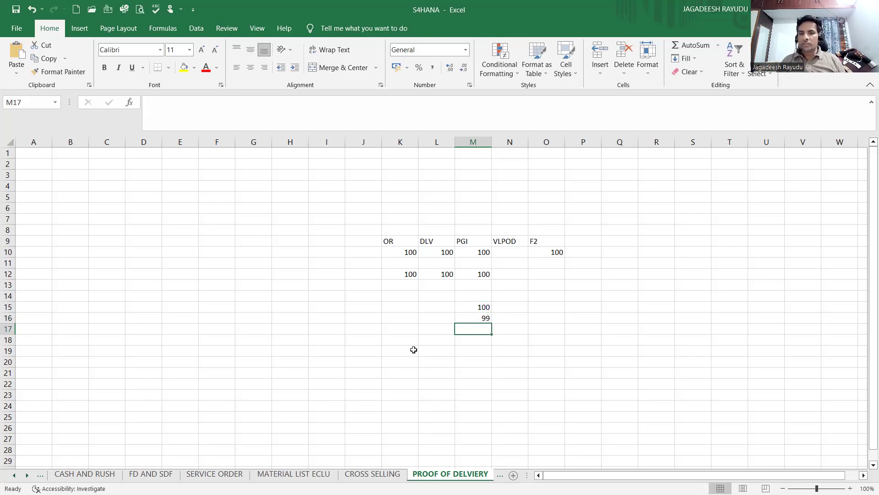
Type the labels CR, RE and SUB into K19:K21
{"action": "left_click", "coordinate": [414, 350]}
{"action": "type", "text": "CR"}
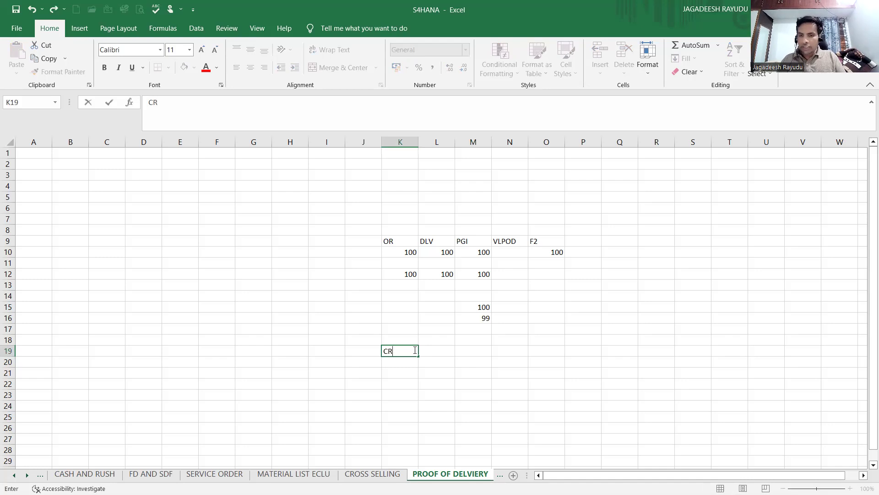
{"action": "key", "text": "Return"}
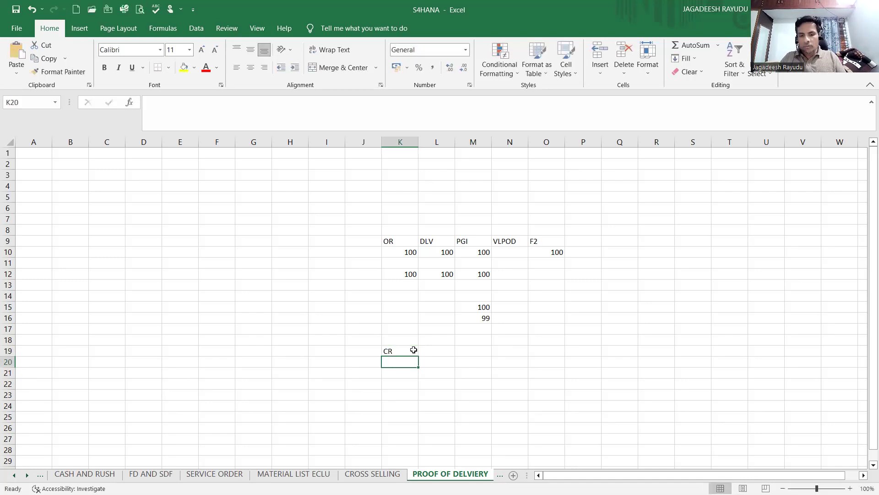
{"action": "key", "text": "F2"}
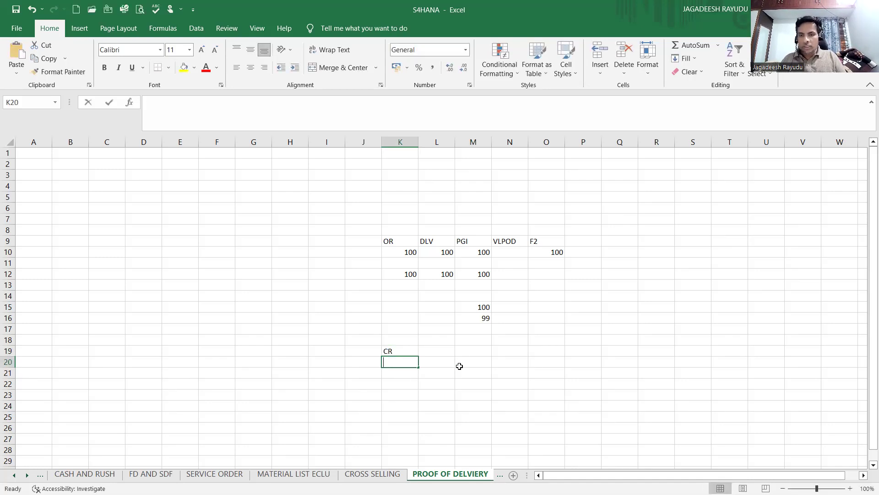
{"action": "type", "text": "RE"}
{"action": "left_click", "coordinate": [459, 366]}
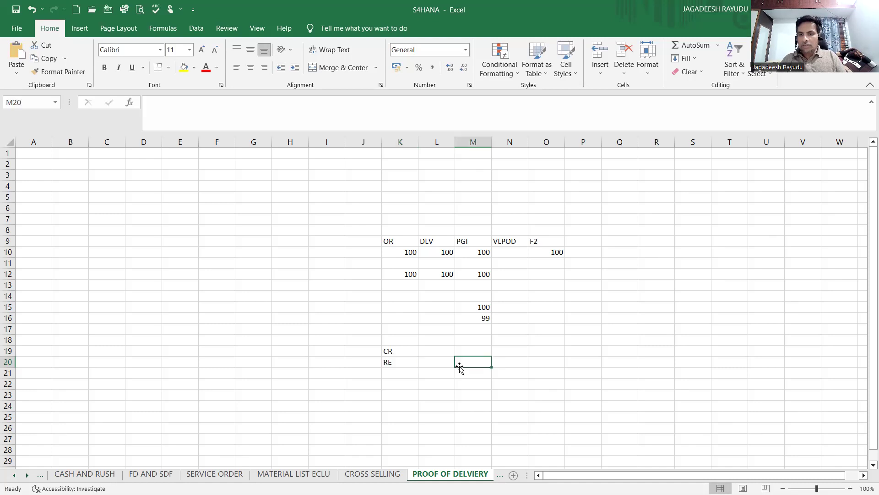
{"action": "left_click", "coordinate": [390, 374]}
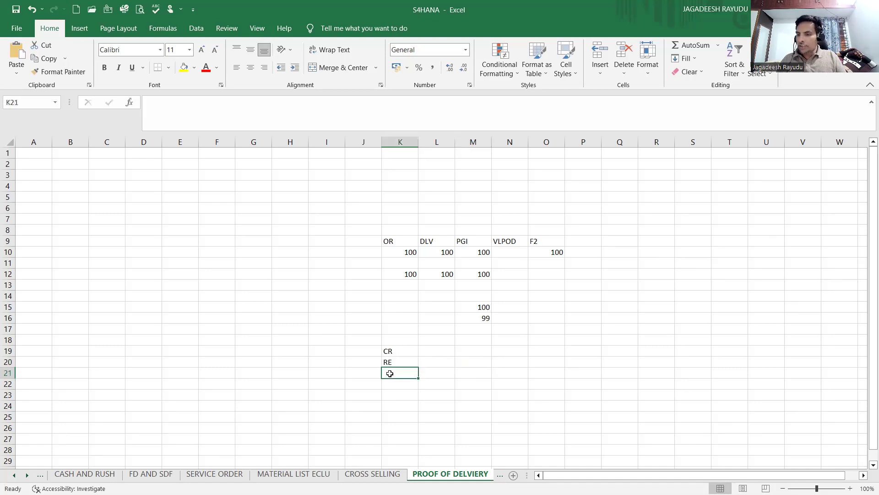
{"action": "type", "text": "FR"}
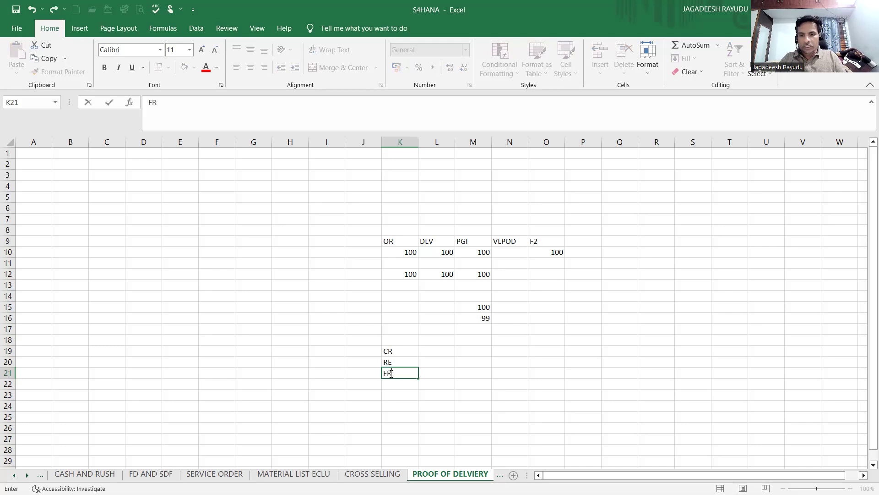
{"action": "key", "text": "BackSpace"}
{"action": "key", "text": "BackSpace"}
{"action": "type", "text": "SUB"}
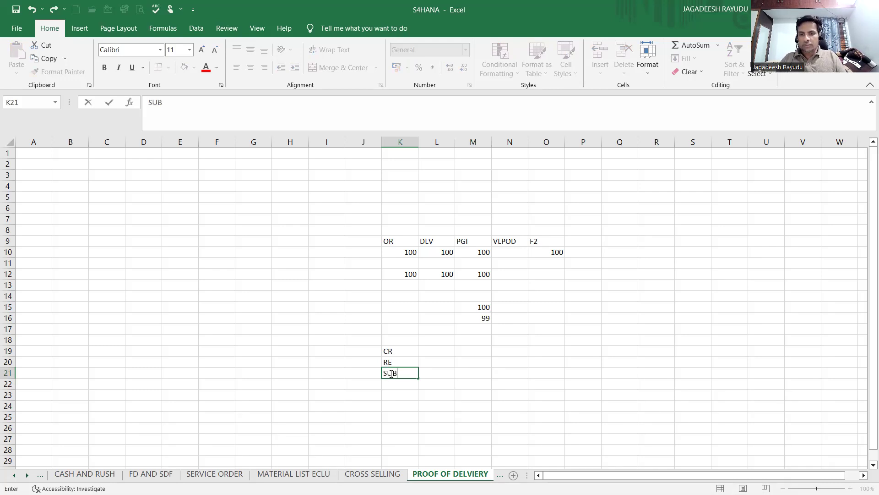
Delete the CR, RE and SUB labels, leaving the 100 and 99 in column M
{"action": "left_click_drag", "start_coordinate": [390, 341], "coordinate": [390, 372]}
{"action": "key", "text": "Delete"}
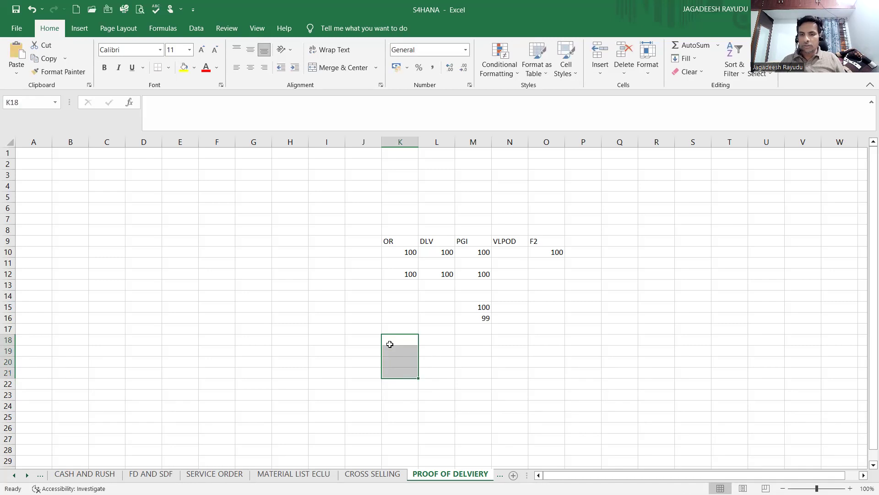
{"action": "left_click", "coordinate": [303, 371]}
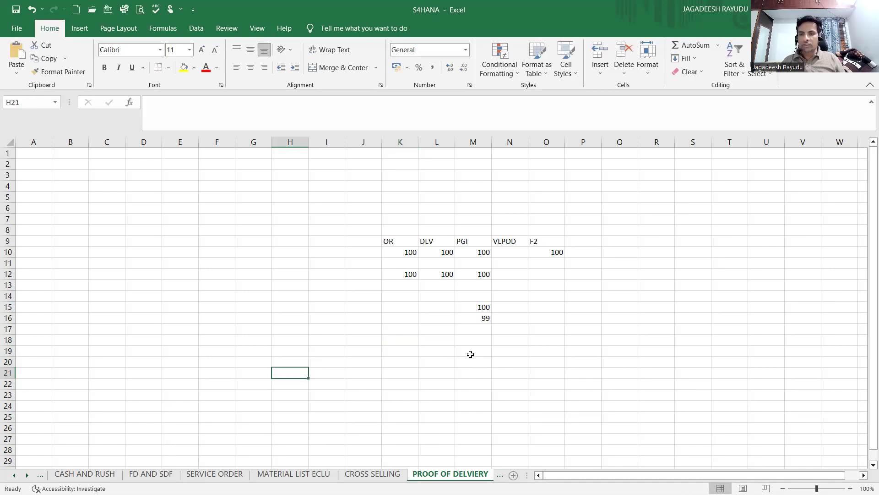
{"action": "left_click", "coordinate": [465, 329]}
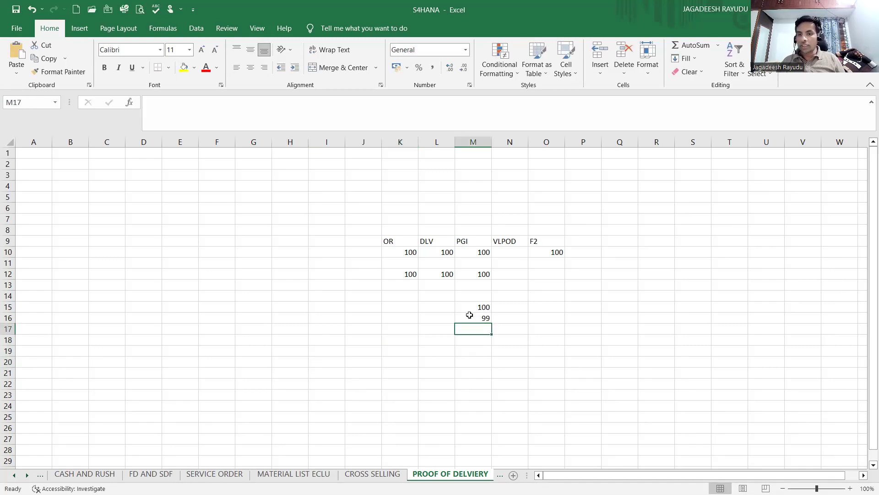
{"action": "left_click", "coordinate": [470, 314]}
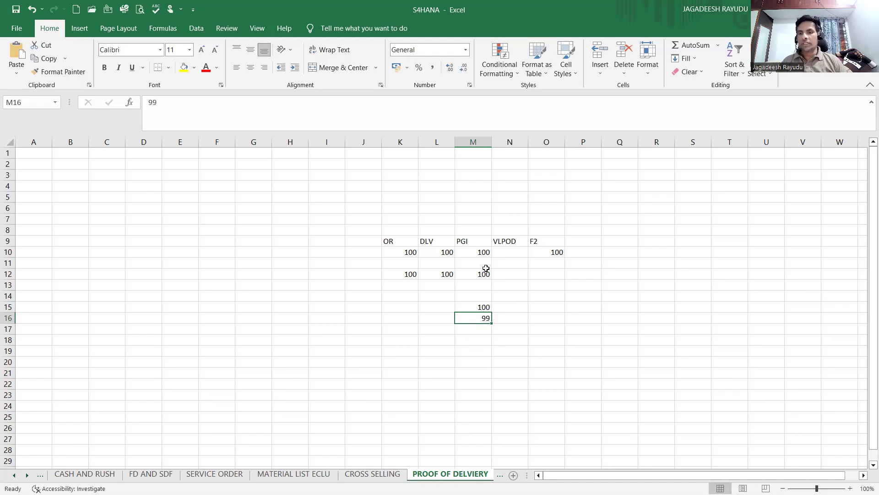
{"action": "left_click", "coordinate": [508, 250]}
{"action": "left_click", "coordinate": [507, 272]}
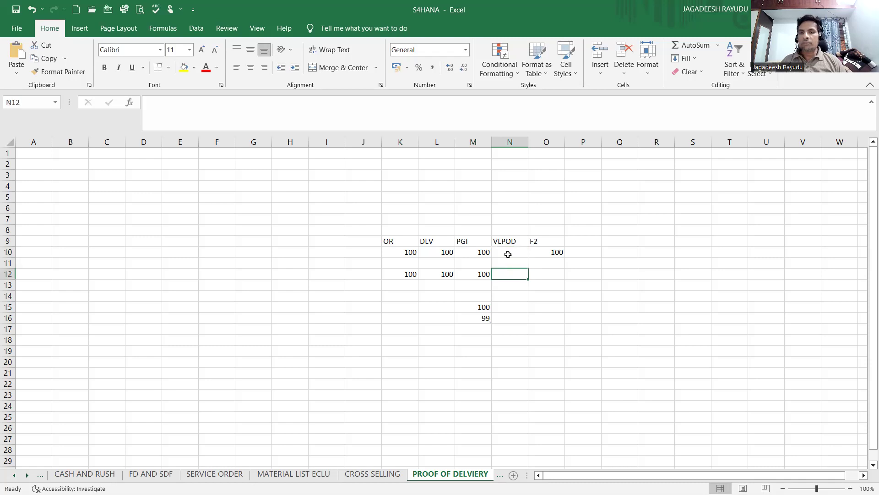
Put 99 under VLPOD in N10 and overwrite the F2 value in O10 with 99
{"action": "left_click", "coordinate": [508, 248]}
{"action": "left_click", "coordinate": [507, 267]}
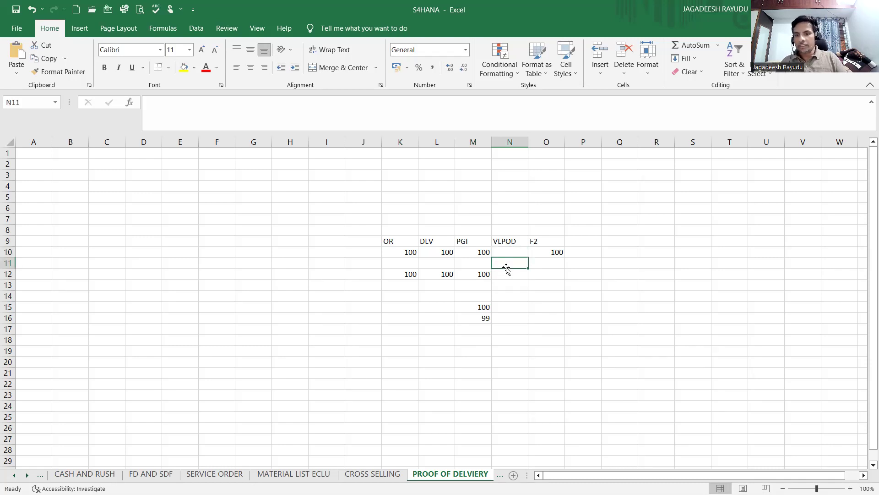
{"action": "left_click", "coordinate": [507, 252]}
{"action": "type", "text": "99"}
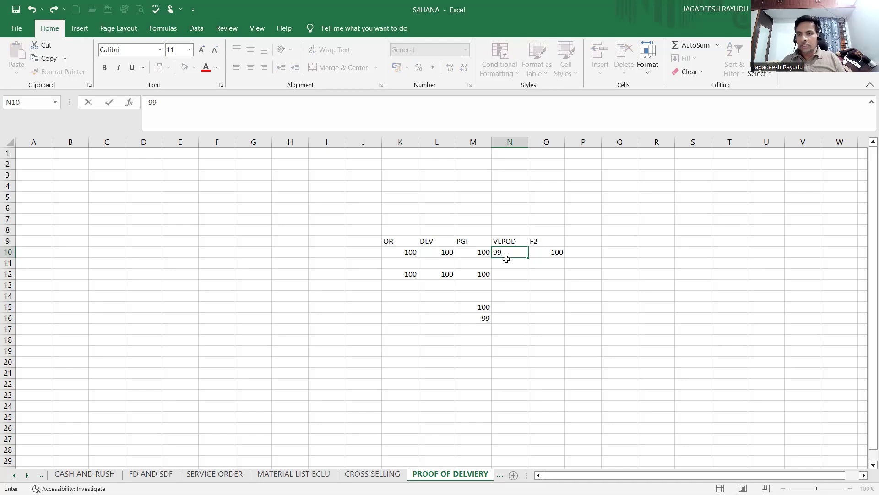
{"action": "key", "text": "Return"}
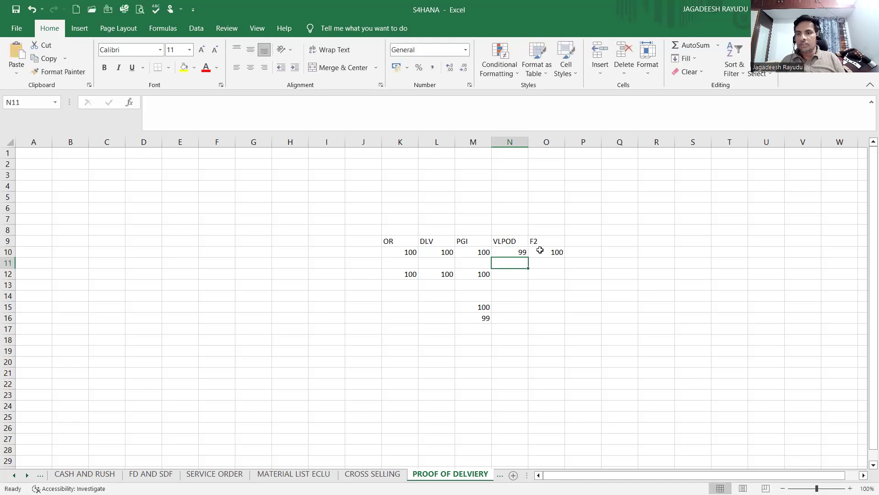
{"action": "left_click", "coordinate": [540, 249]}
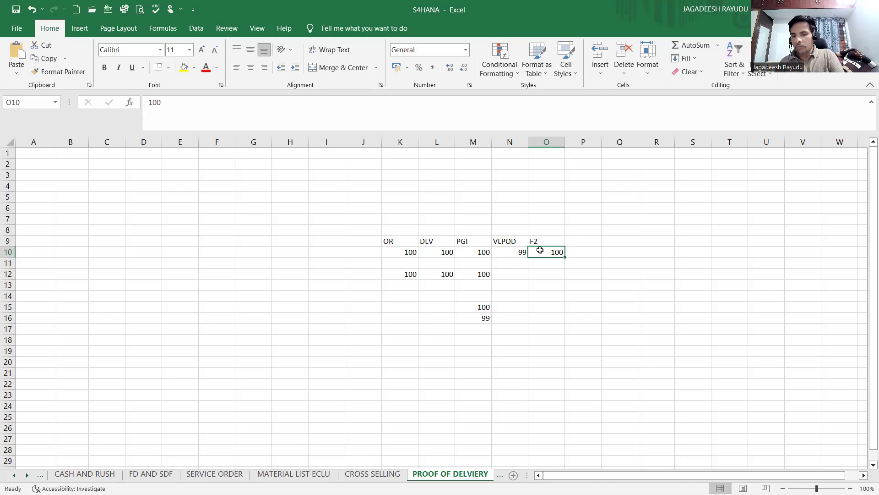
{"action": "type", "text": "99"}
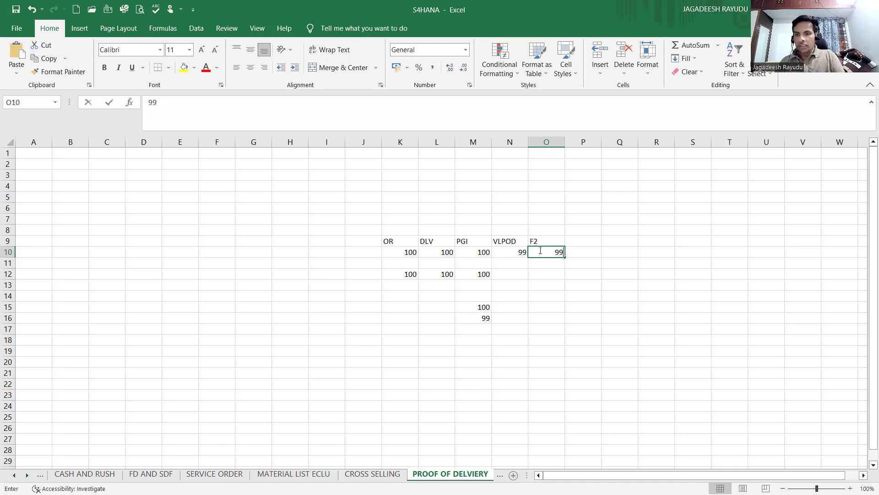
{"action": "left_click", "coordinate": [556, 297]}
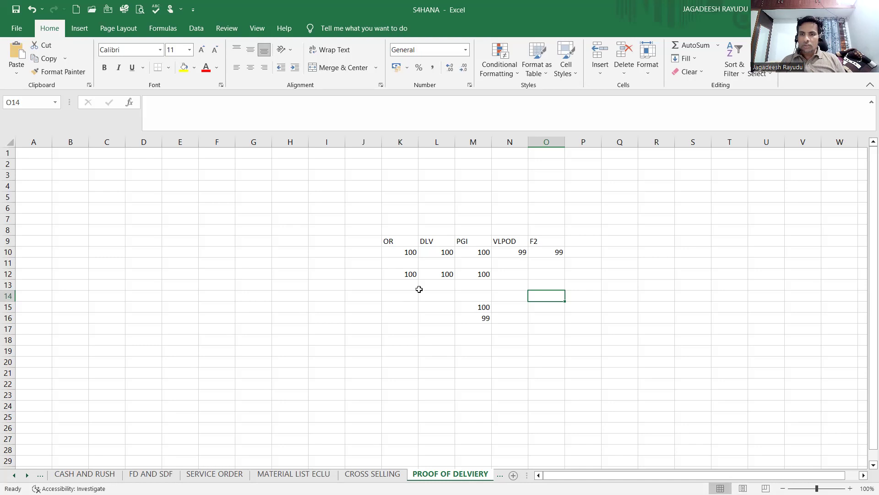
Write the note INTIMATION TO FINANCE in cell H16
{"action": "left_click", "coordinate": [432, 287]}
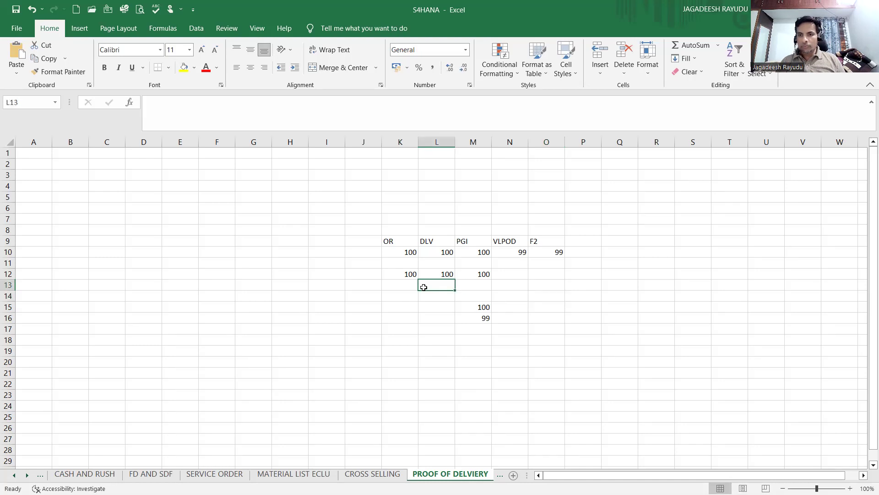
{"action": "left_click", "coordinate": [287, 314]}
{"action": "type", "text": "IN"}
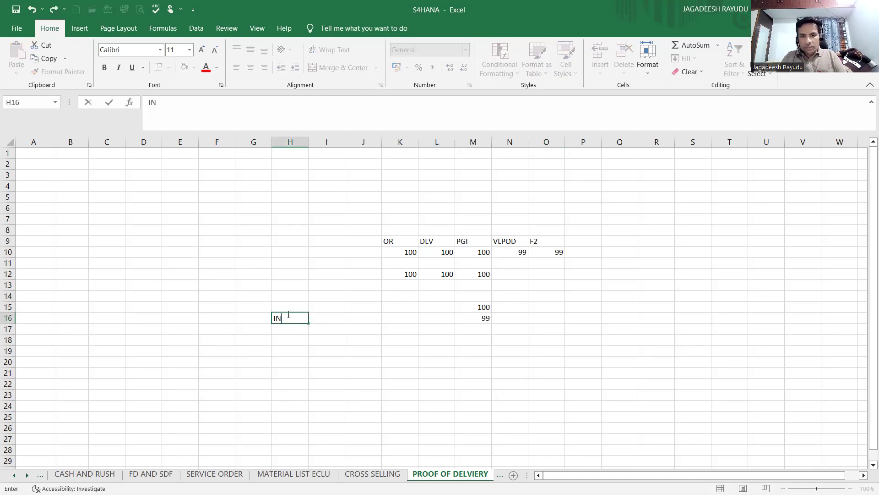
{"action": "type", "text": "TIMATION TO"}
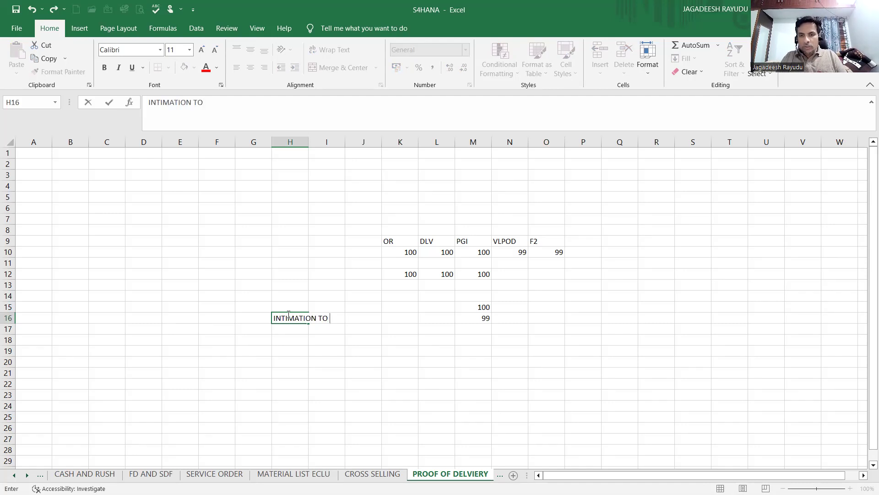
{"action": "type", "text": " FINANCE"}
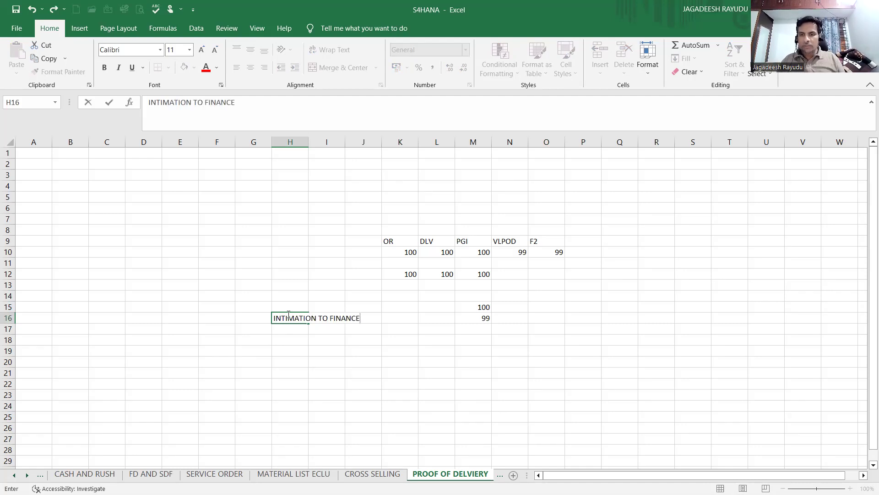
{"action": "left_click", "coordinate": [419, 340]}
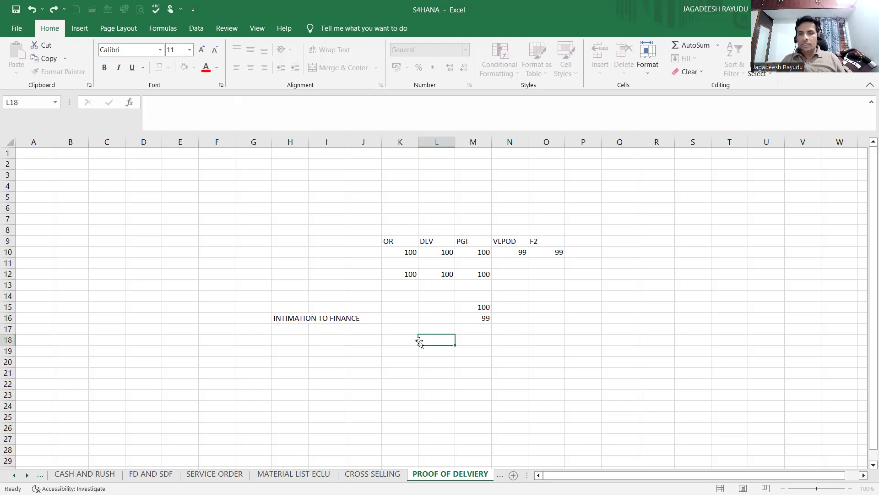
Clear the 100 and 99 values from M15:M16
{"action": "left_click", "coordinate": [478, 308]}
{"action": "left_click_drag", "start_coordinate": [479, 307], "coordinate": [479, 318]}
{"action": "key", "text": "BackSpace"}
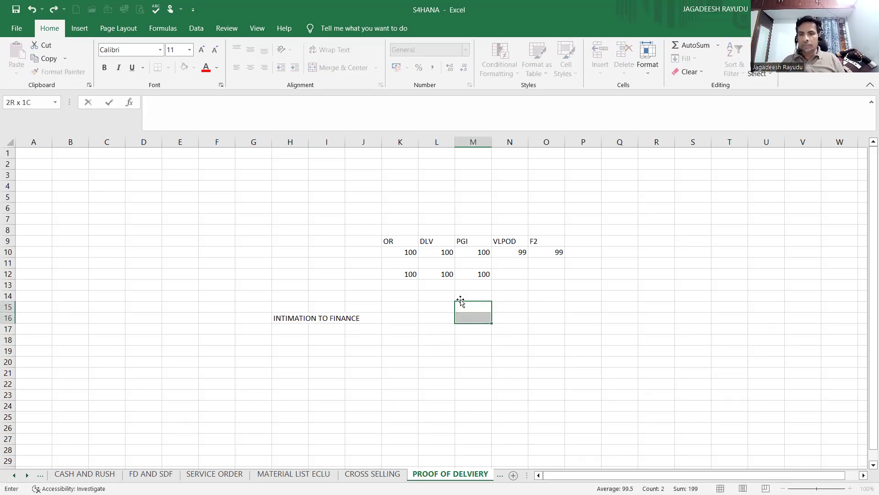
{"action": "left_click_drag", "start_coordinate": [432, 289], "coordinate": [561, 252]}
{"action": "left_click", "coordinate": [550, 252]}
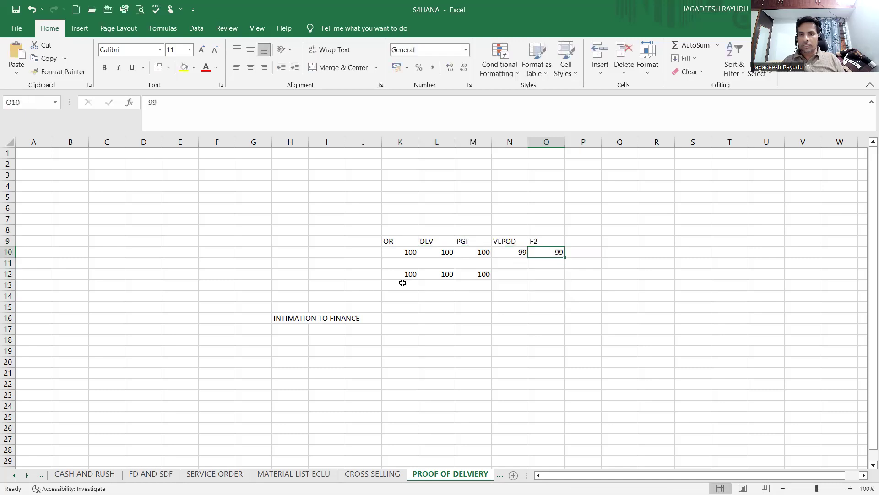
{"action": "left_click", "coordinate": [524, 275]}
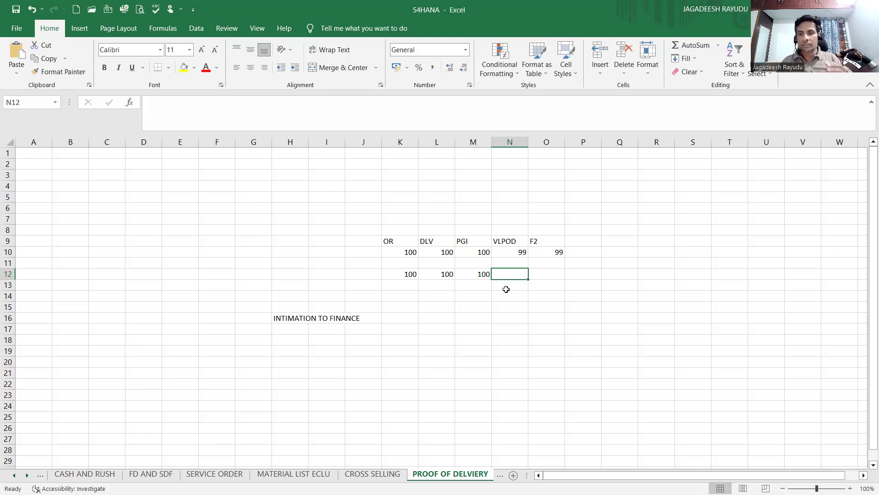
Enter 100 in K13, L13 and M13 under OR, DLV and PGI
{"action": "left_click", "coordinate": [405, 289]}
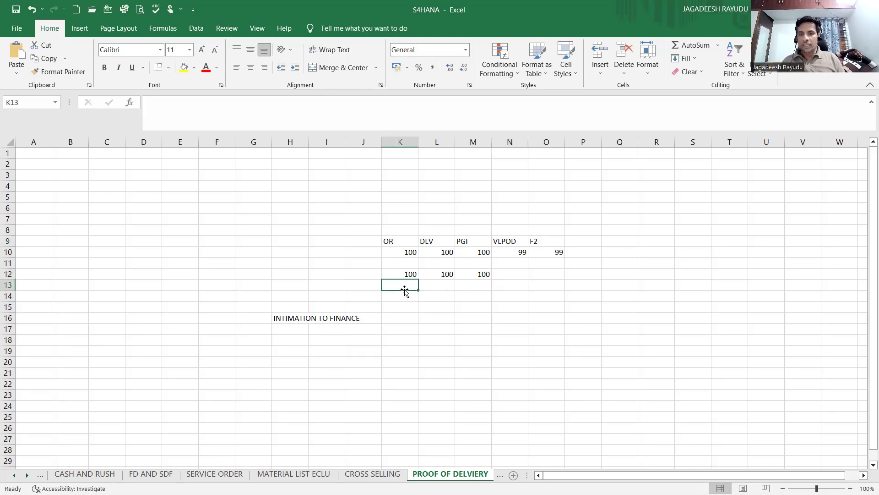
{"action": "type", "text": "100"}
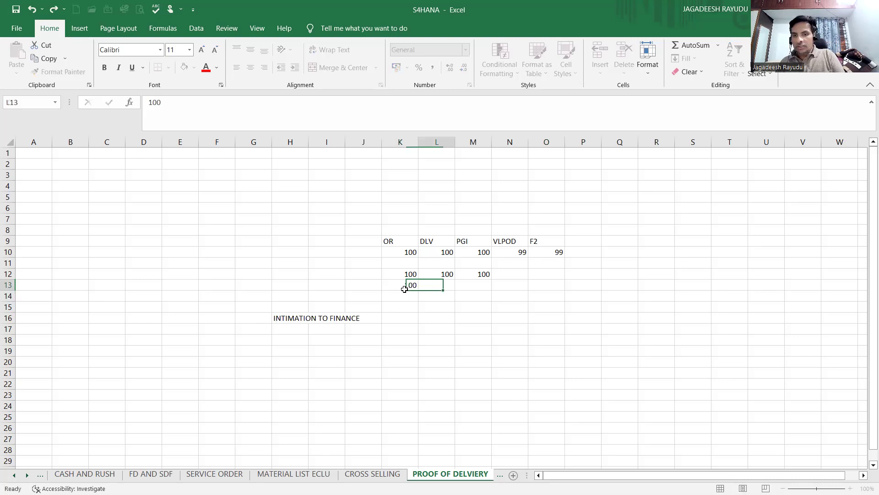
{"action": "key", "text": "Tab"}
{"action": "type", "text": "100"}
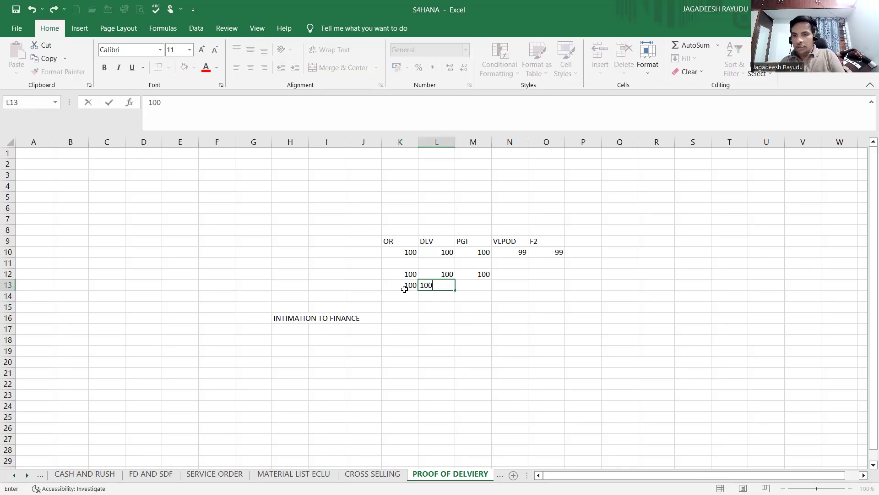
{"action": "key", "text": "Tab"}
{"action": "type", "text": "1"}
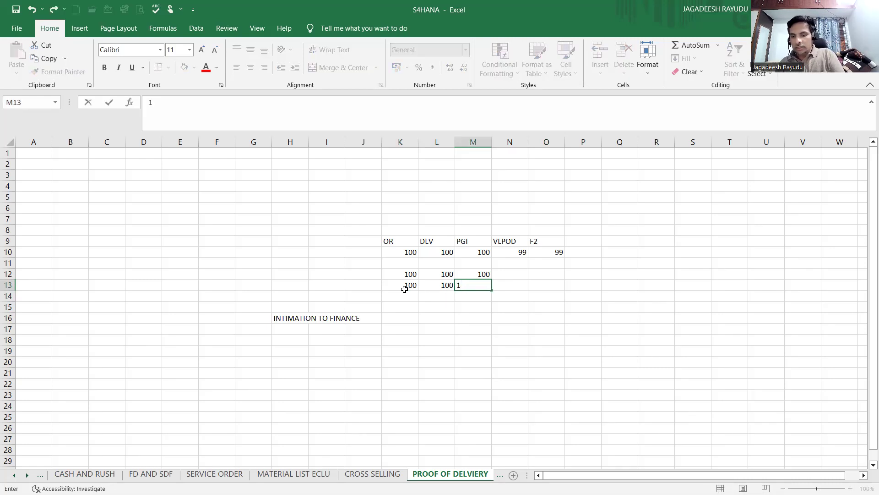
{"action": "type", "text": "00"}
{"action": "key", "text": "Tab"}
Leave VLPOD in N13 blank and enter 100 under F2 in O13
{"action": "key", "text": "Up"}
{"action": "key", "text": "Up"}
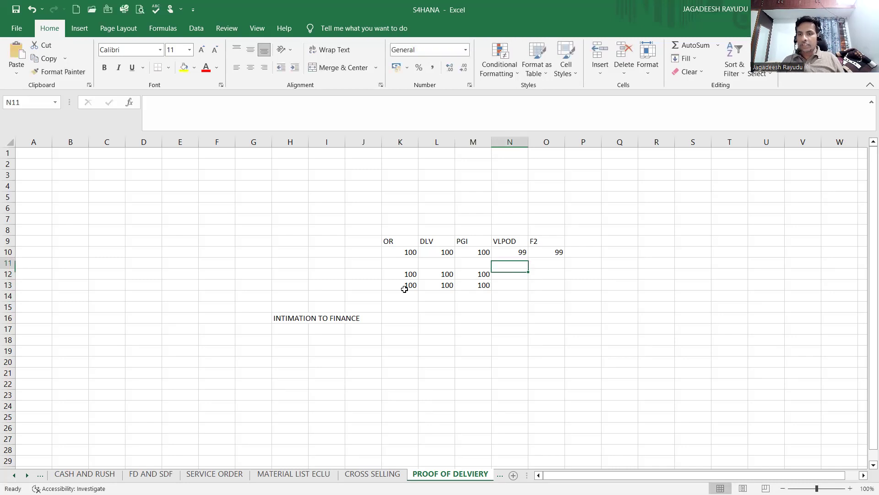
{"action": "key", "text": "Down"}
{"action": "key", "text": "Down"}
{"action": "key", "text": "Down"}
{"action": "key", "text": "Up"}
{"action": "key", "text": "Up"}
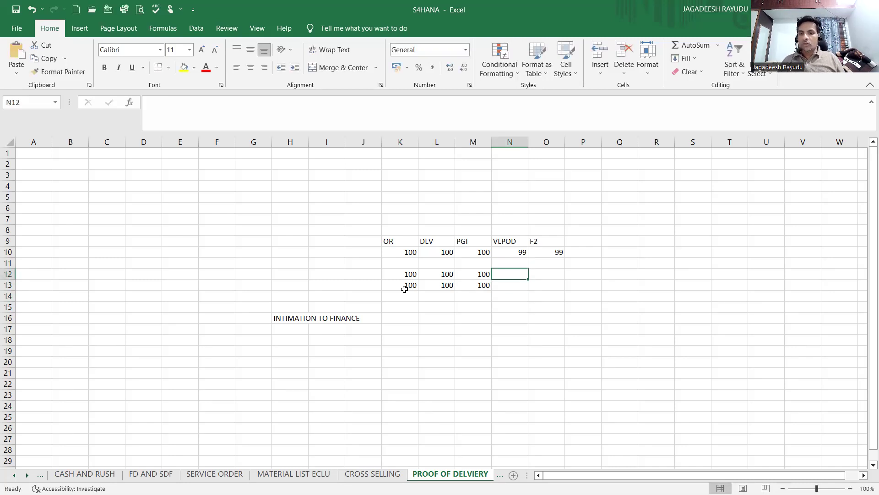
{"action": "key", "text": "Down"}
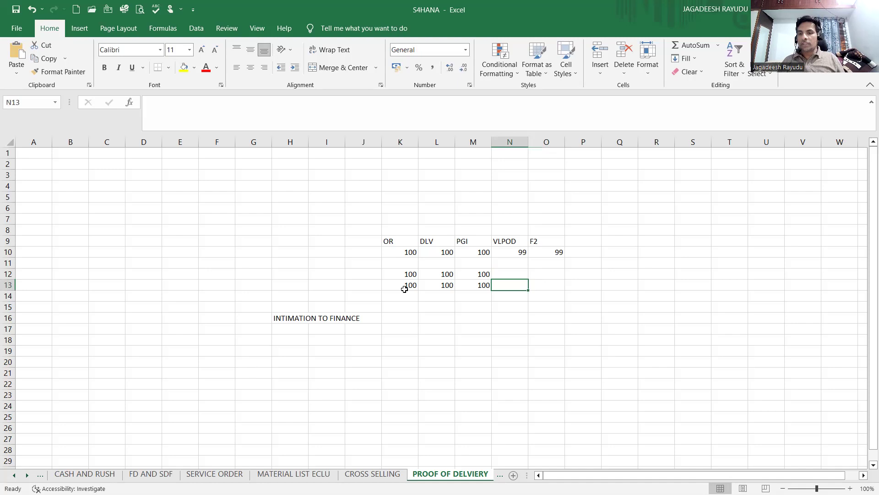
{"action": "key", "text": "Right"}
{"action": "key", "text": "Left"}
{"action": "key", "text": "Right"}
{"action": "key", "text": "Left"}
{"action": "key", "text": "Right"}
{"action": "key", "text": "Left"}
{"action": "key", "text": "Right"}
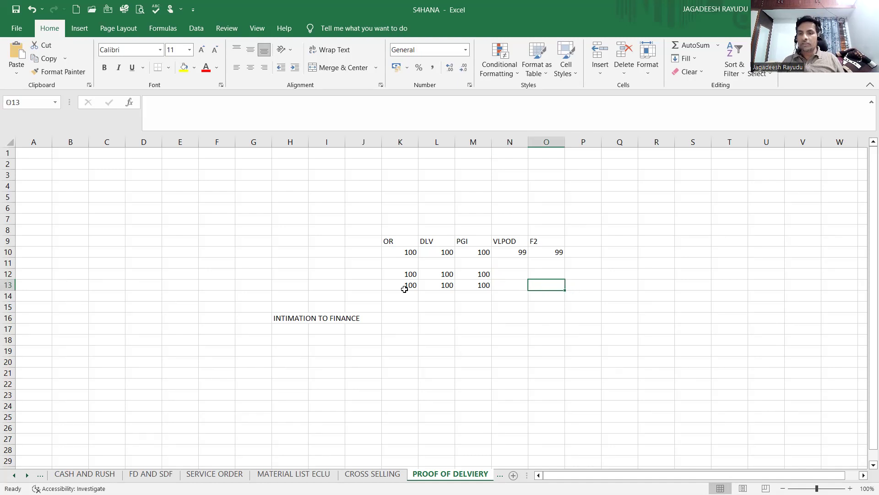
{"action": "key", "text": "Left"}
{"action": "key", "text": "Right"}
{"action": "type", "text": "10"}
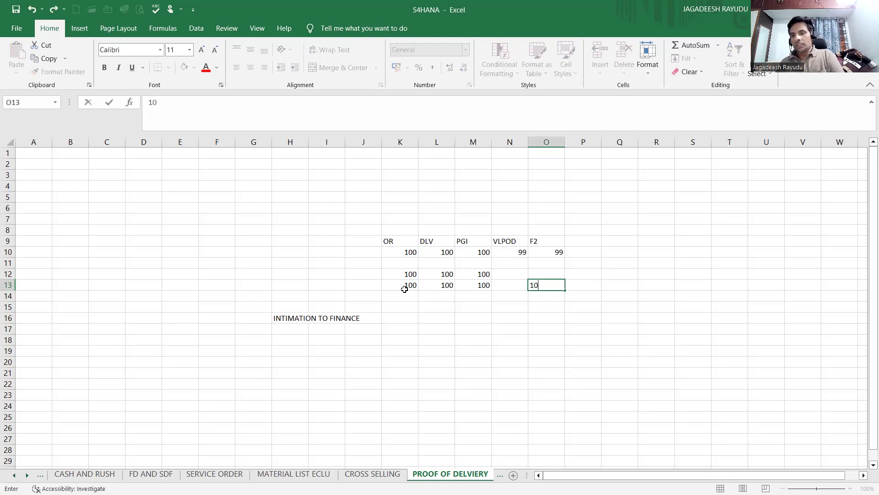
{"action": "type", "text": "0"}
{"action": "key", "text": "Return"}
{"action": "key", "text": "Up"}
{"action": "key", "text": "Up"}
{"action": "key", "text": "Up"}
{"action": "key", "text": "Up"}
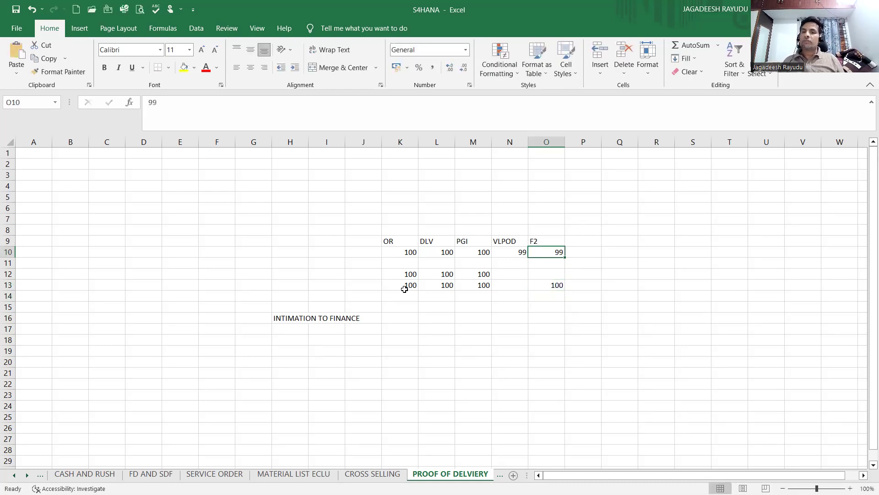
{"action": "key", "text": "Down"}
{"action": "key", "text": "Down"}
{"action": "key", "text": "Down"}
{"action": "key", "text": "Down"}
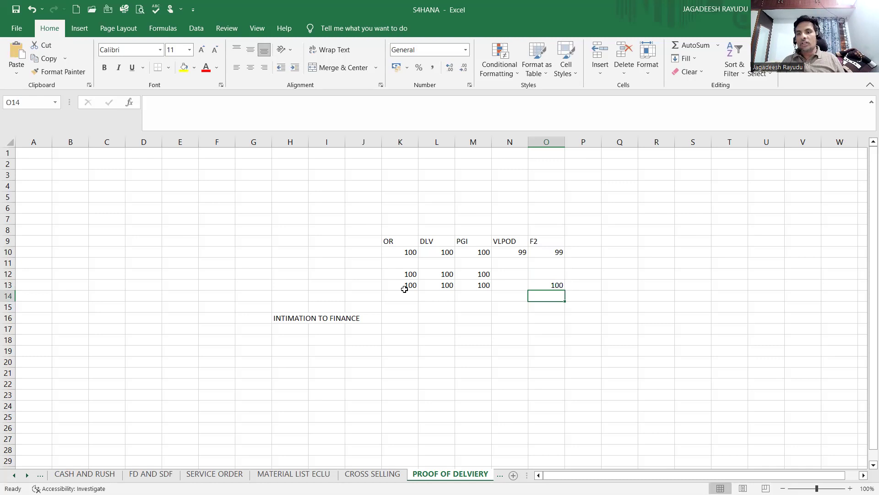
{"action": "key", "text": "Up"}
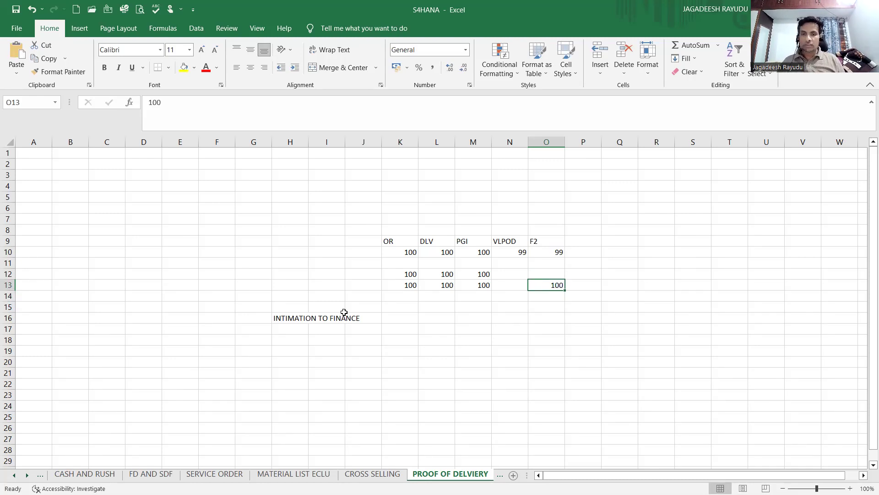
{"action": "left_click", "coordinate": [320, 338]}
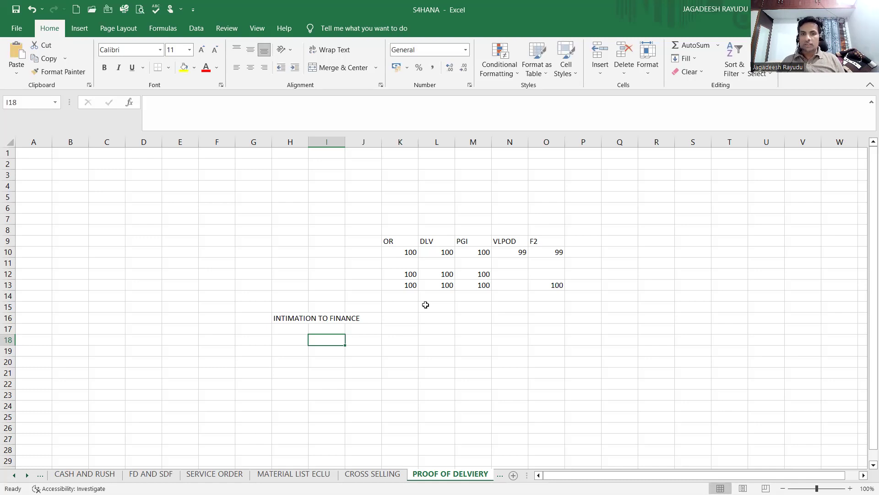
Widen column H to fit the finance notes
{"action": "left_click", "coordinate": [350, 266]}
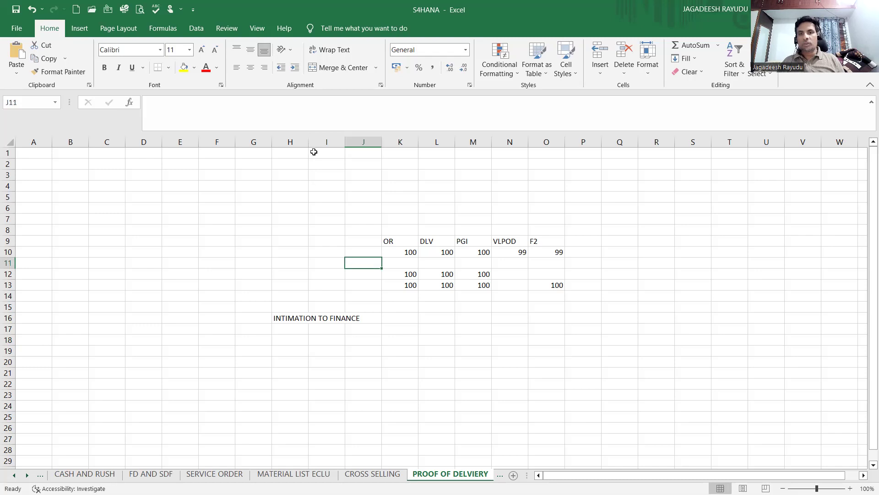
{"action": "left_click_drag", "start_coordinate": [309, 141], "coordinate": [364, 142]}
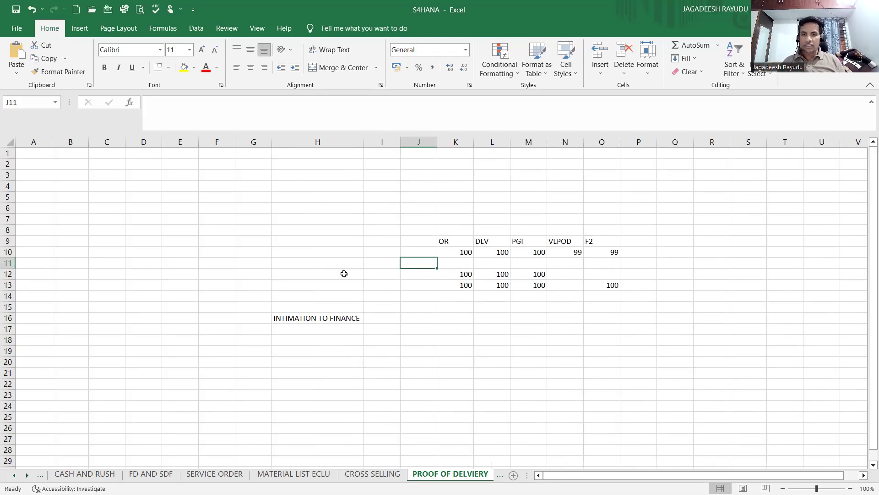
{"action": "left_click", "coordinate": [490, 303]}
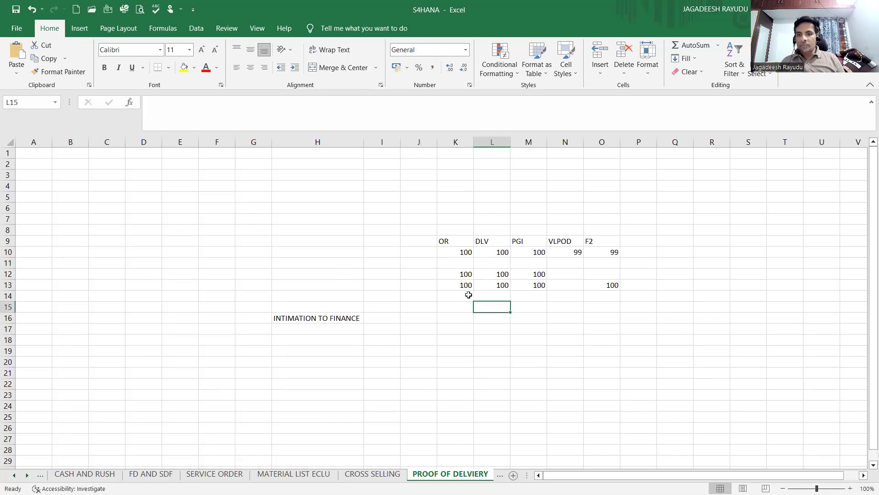
{"action": "left_click", "coordinate": [456, 288]}
Type FINANCE DEPT RULE into H17 below INTIMATION TO FINANCE
{"action": "left_click", "coordinate": [316, 328]}
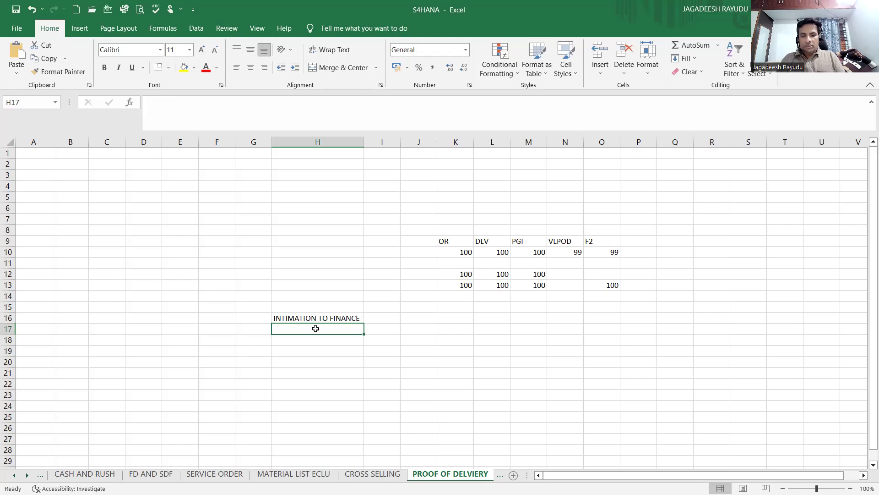
{"action": "type", "text": "COMPA"}
{"action": "key", "text": "BackSpace"}
{"action": "key", "text": "BackSpace"}
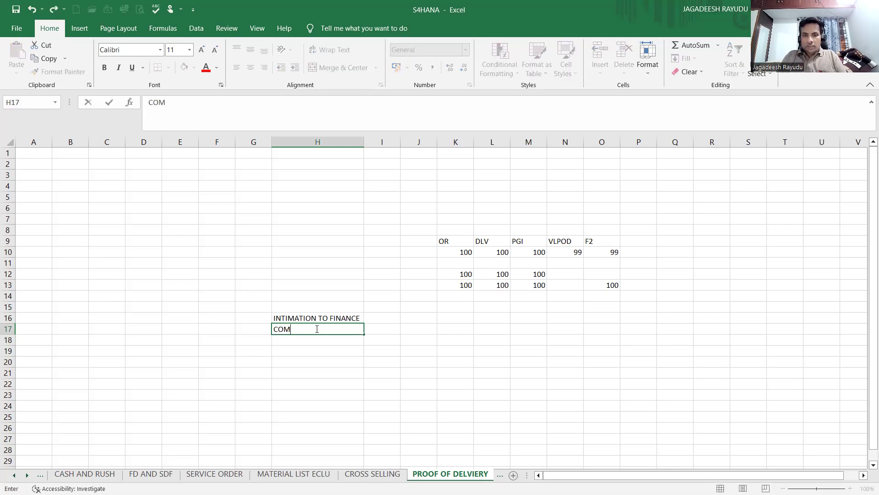
{"action": "key", "text": "BackSpace"}
{"action": "key", "text": "BackSpace"}
{"action": "key", "text": "BackSpace"}
{"action": "type", "text": "FINACE"}
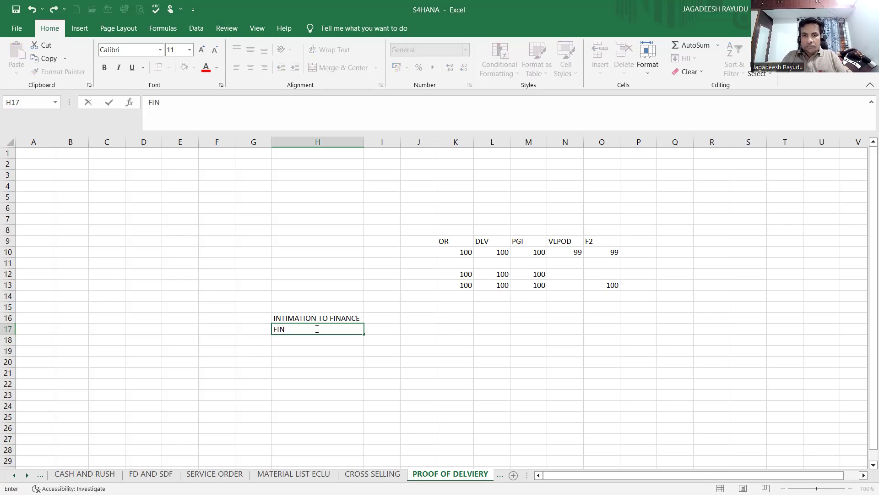
{"action": "key", "text": "BackSpace"}
{"action": "key", "text": "BackSpace"}
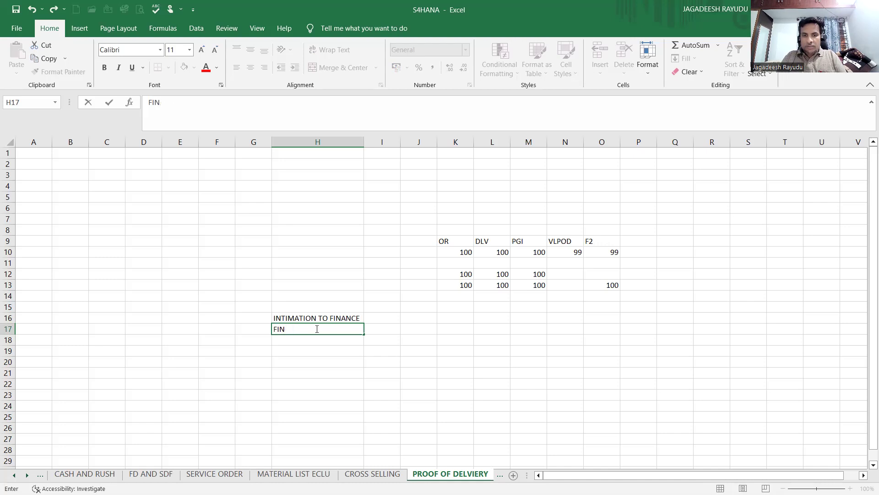
{"action": "type", "text": "ANCE DEE"}
{"action": "key", "text": "BackSpace"}
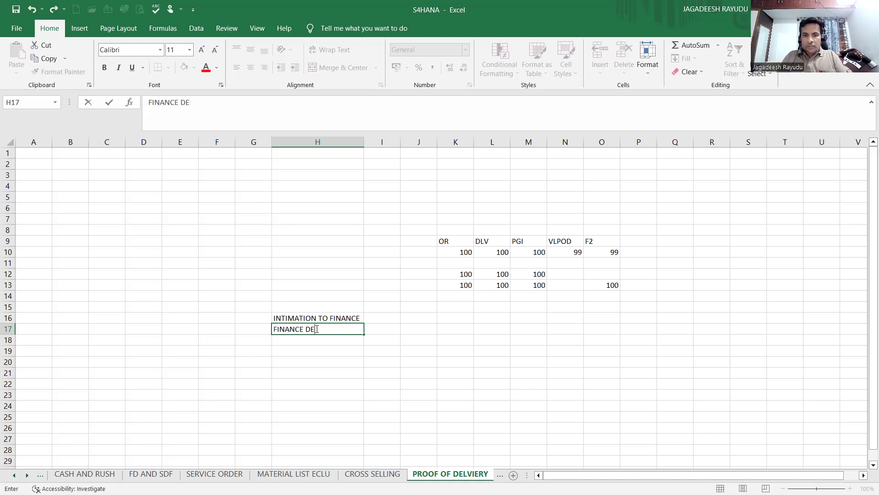
{"action": "type", "text": "PT RULE"}
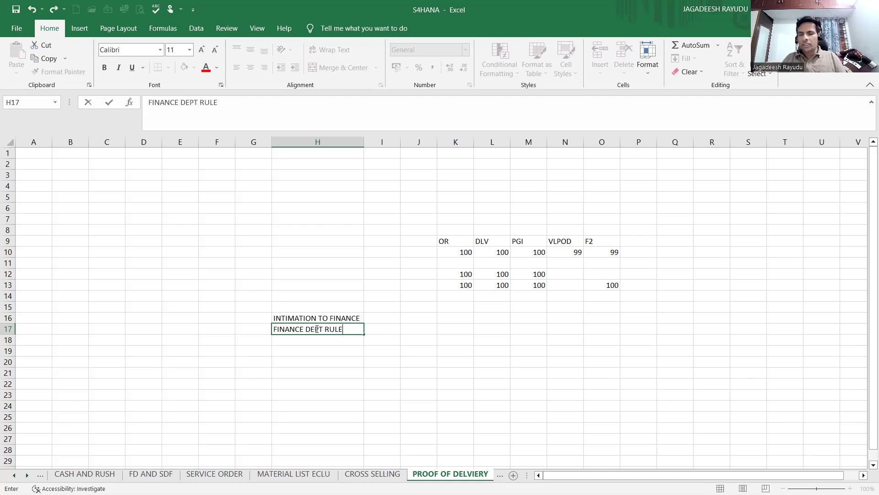
{"action": "left_click", "coordinate": [444, 365]}
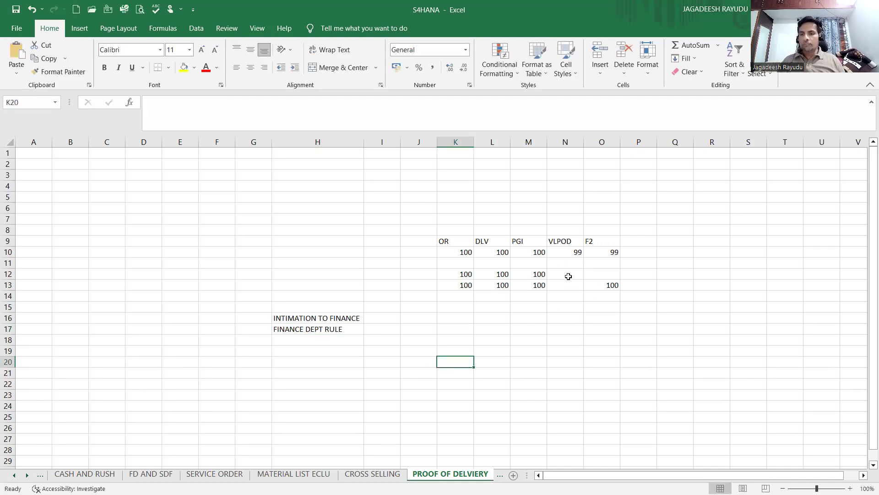
{"action": "left_click", "coordinate": [601, 289]}
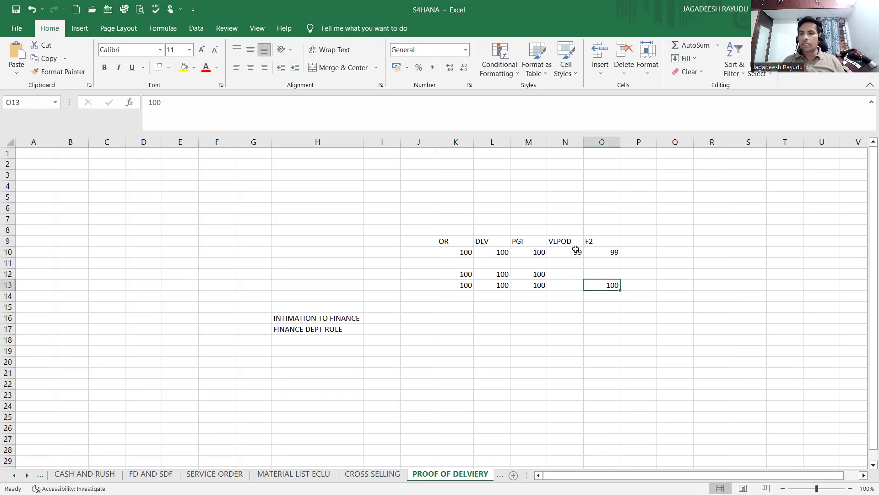
Enter TO AVOID CUSTOMER INSECURITY in H18 as the third finance note
{"action": "left_click", "coordinate": [280, 343]}
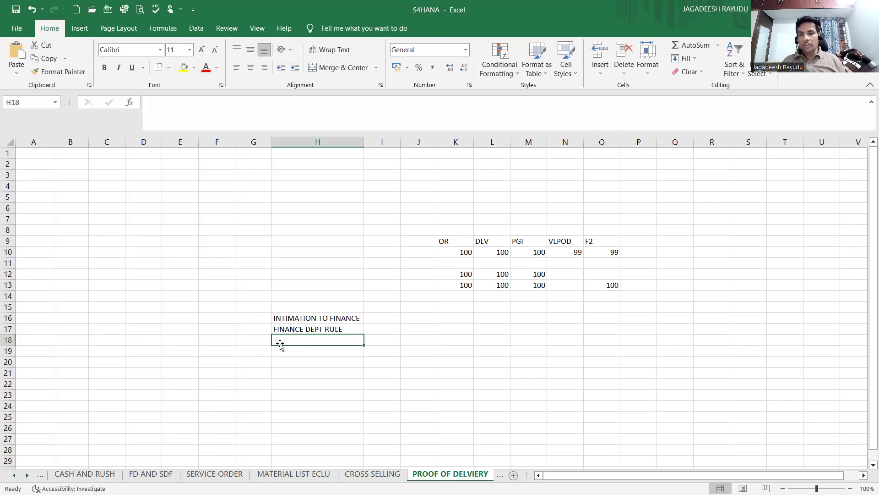
{"action": "type", "text": "CUSTO"}
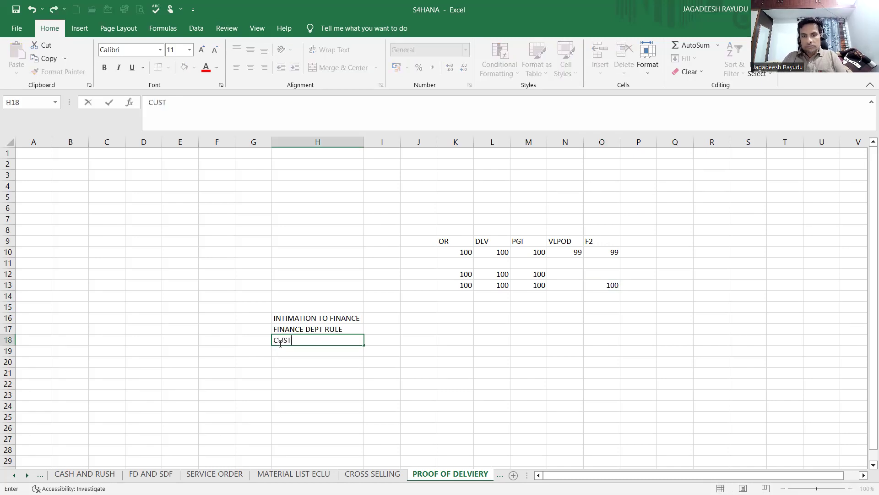
{"action": "key", "text": "BackSpace"}
{"action": "key", "text": "BackSpace"}
{"action": "key", "text": "BackSpace"}
{"action": "key", "text": "BackSpace"}
{"action": "key", "text": "BackSpace"}
{"action": "type", "text": "TO"}
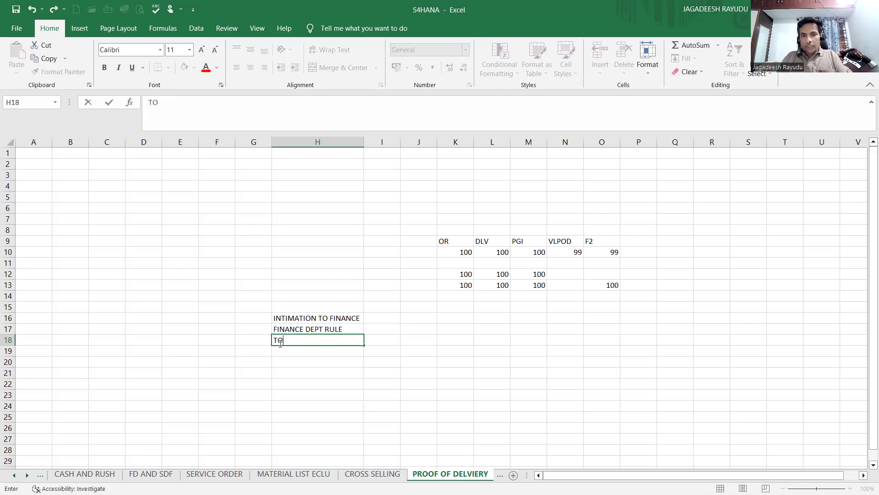
{"action": "type", "text": " AVOID CUSTO"}
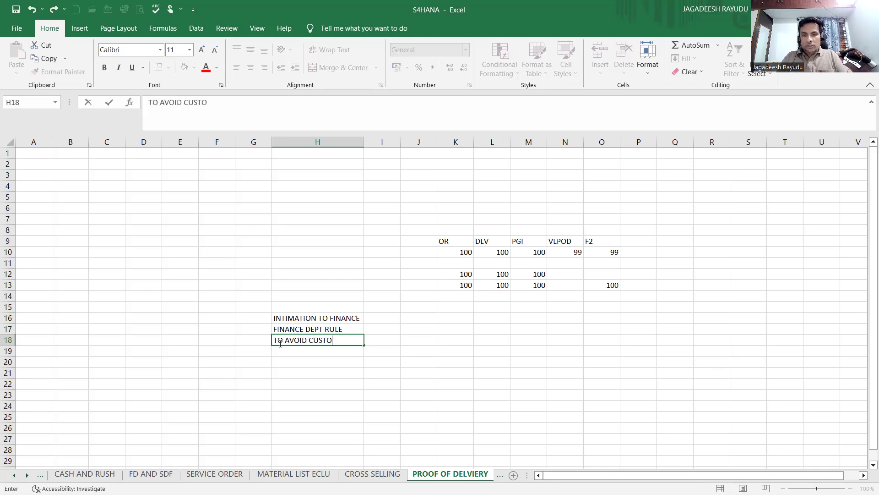
{"action": "type", "text": "MER INSECURITY"}
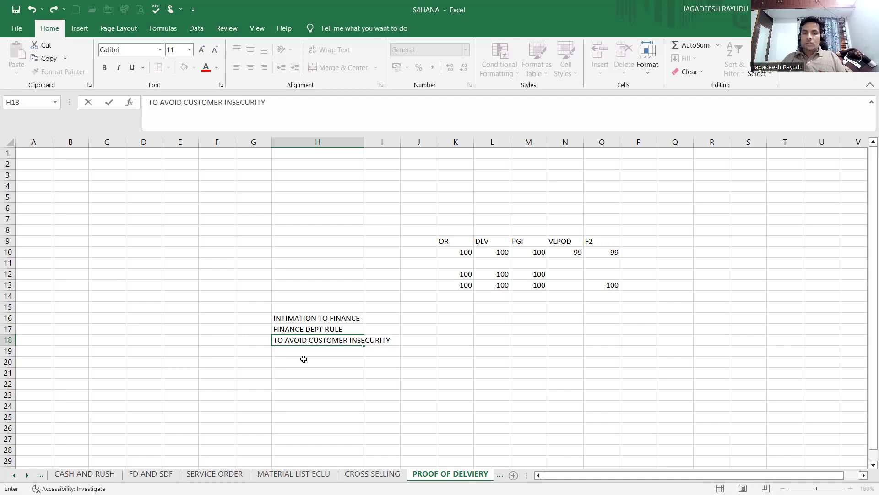
{"action": "key", "text": "Return"}
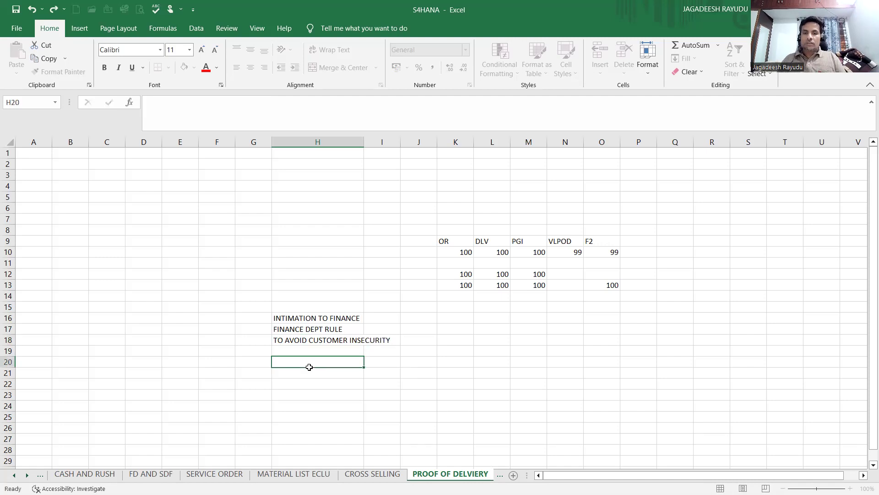
{"action": "left_click", "coordinate": [342, 337]}
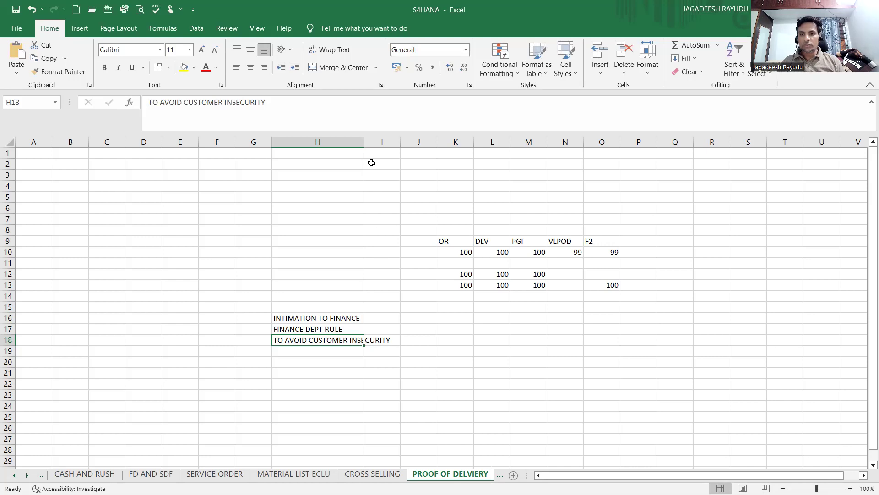
{"action": "left_click", "coordinate": [459, 293]}
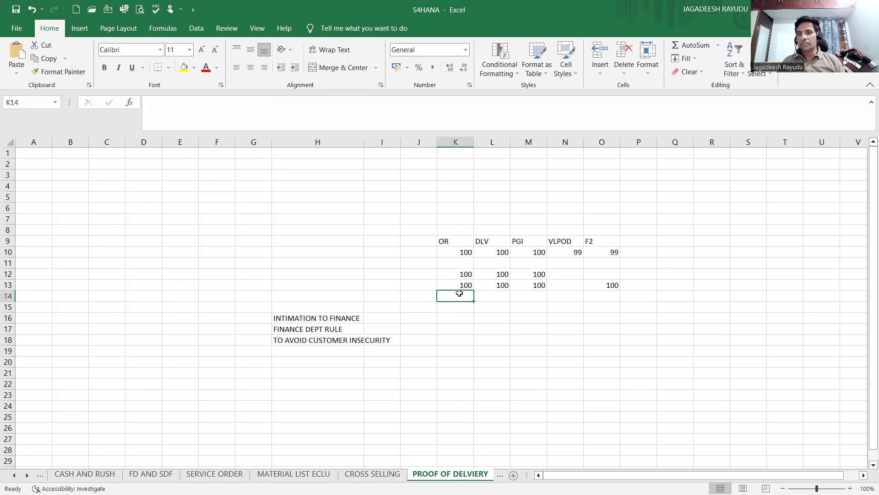
Enter 100000 in O15 and EURS in P15 of the Excel sheet
{"action": "left_click", "coordinate": [464, 337]}
{"action": "left_click", "coordinate": [606, 308]}
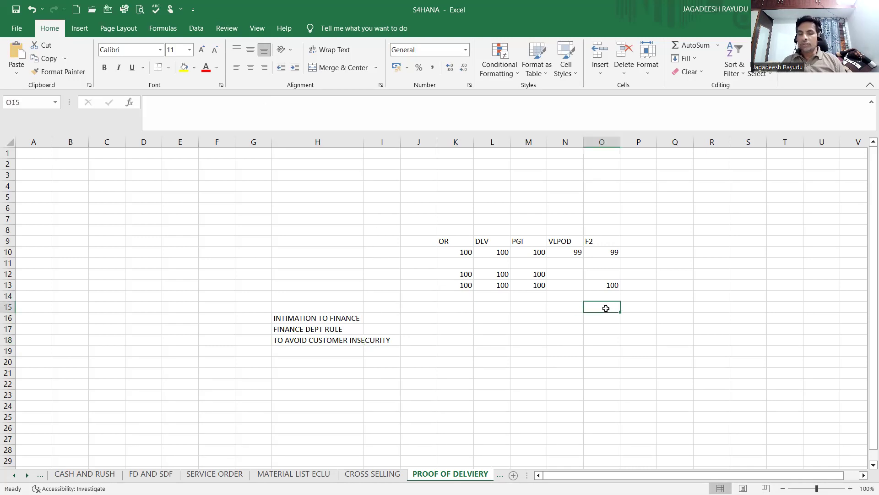
{"action": "type", "text": "100000"}
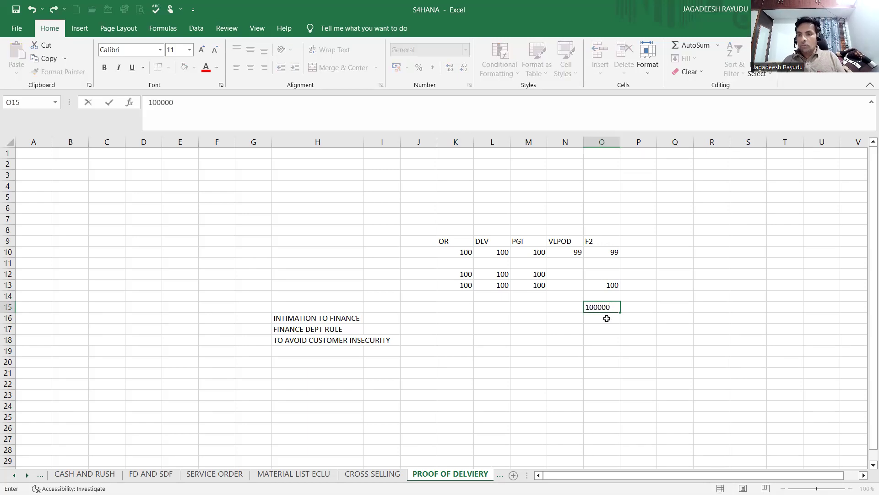
{"action": "key", "text": "Return"}
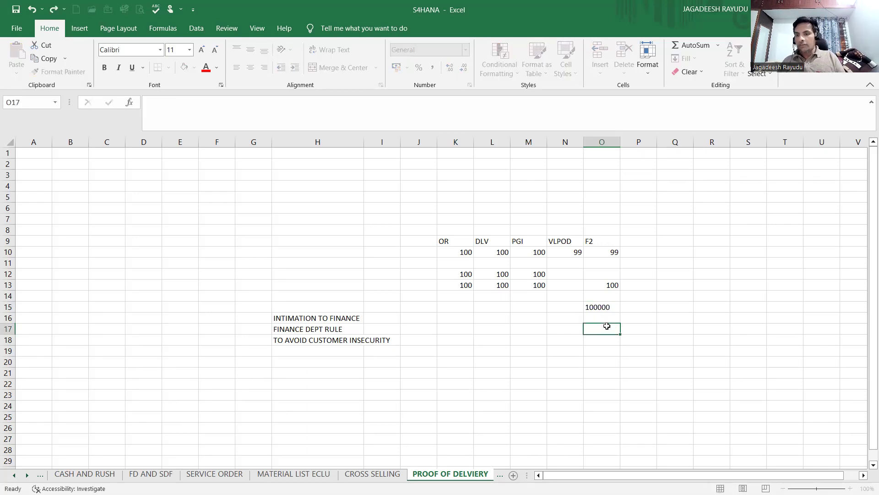
{"action": "left_click", "coordinate": [631, 306]}
{"action": "type", "text": "EUR"}
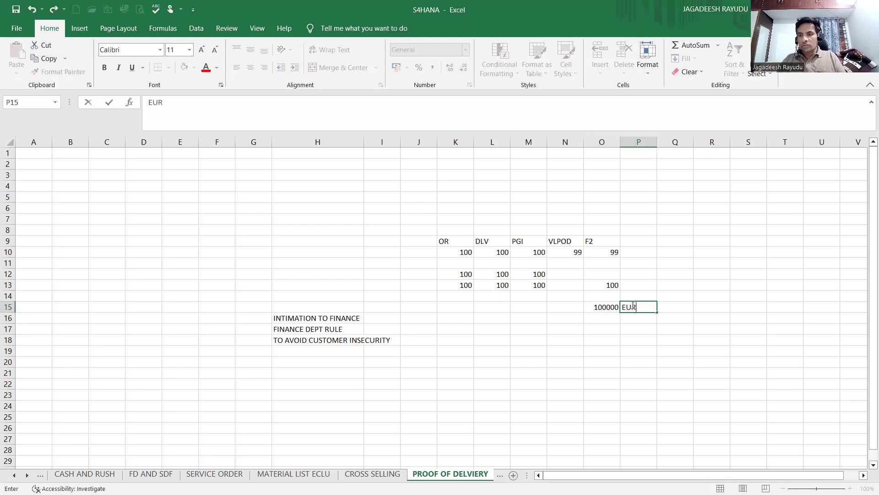
{"action": "type", "text": "S"}
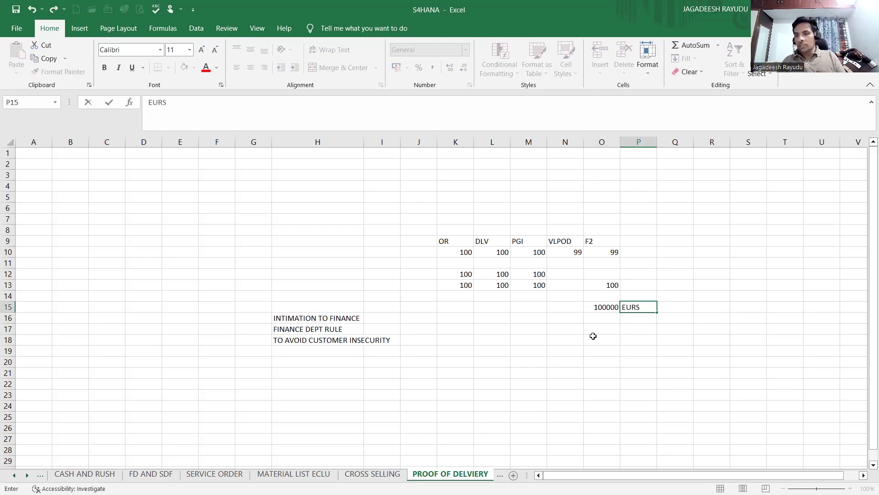
{"action": "left_click", "coordinate": [595, 339]}
{"action": "left_click", "coordinate": [602, 311]}
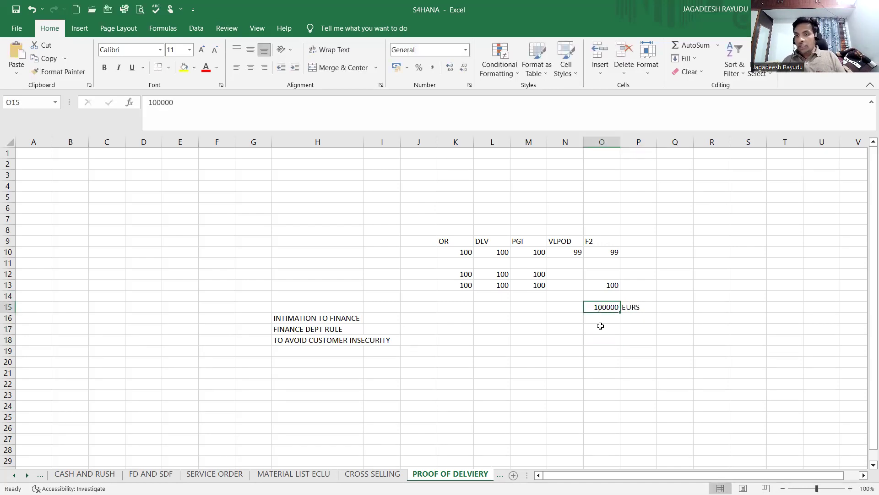
Add the notes 1ORD in Q15 and 100 ORDER in Q16
{"action": "left_click", "coordinate": [666, 309]}
{"action": "type", "text": "1ORD"}
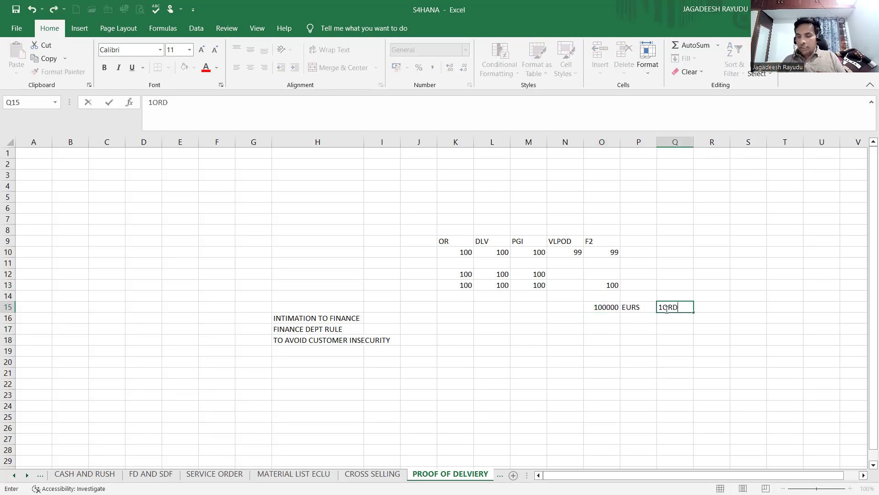
{"action": "key", "text": "Return"}
{"action": "left_click", "coordinate": [627, 317]}
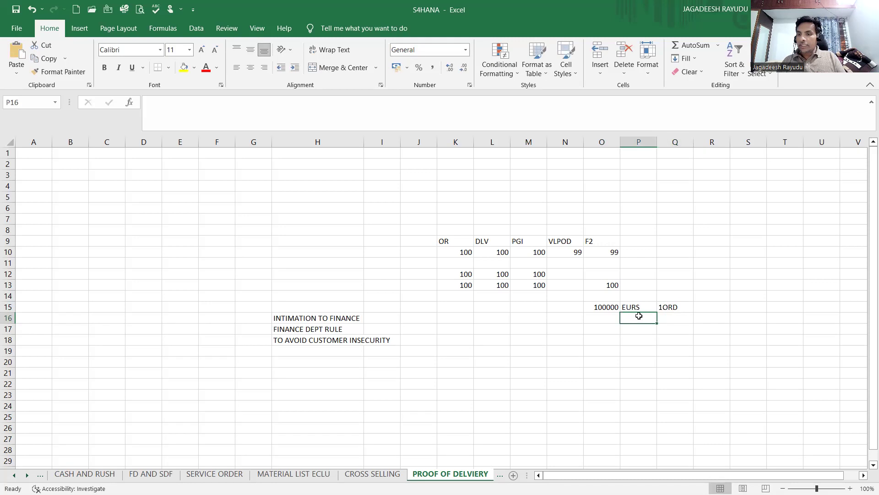
{"action": "left_click", "coordinate": [667, 317]}
{"action": "type", "text": "1"}
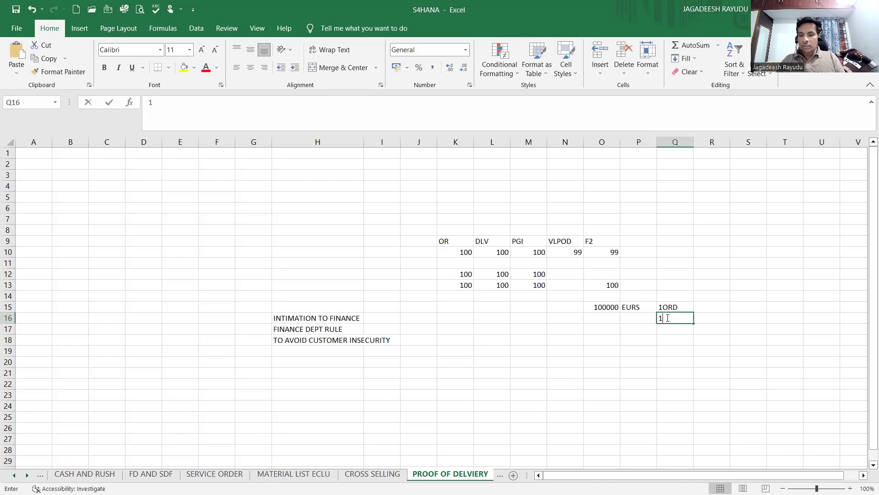
{"action": "type", "text": "00 ORDER"}
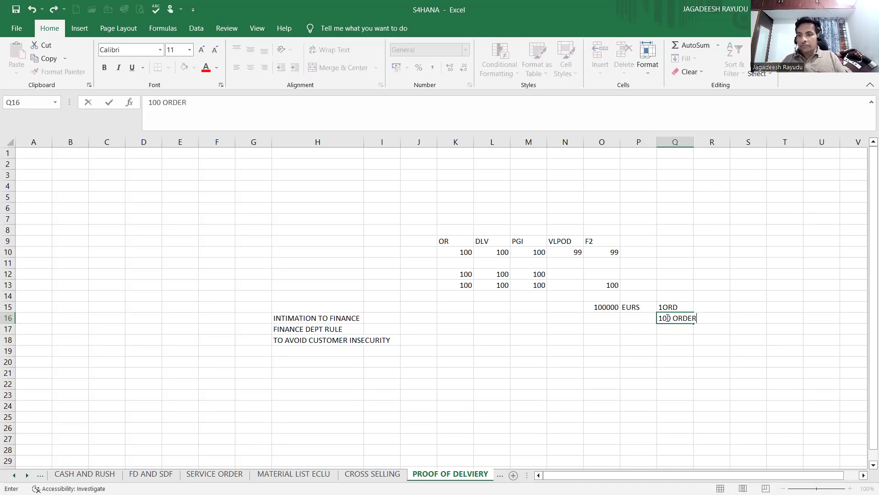
{"action": "key", "text": "Return"}
Enter 400 ORDER in R19, 1200 in R22 and 200 in R23
{"action": "key", "text": "Down"}
{"action": "key", "text": "Down"}
{"action": "key", "text": "Right"}
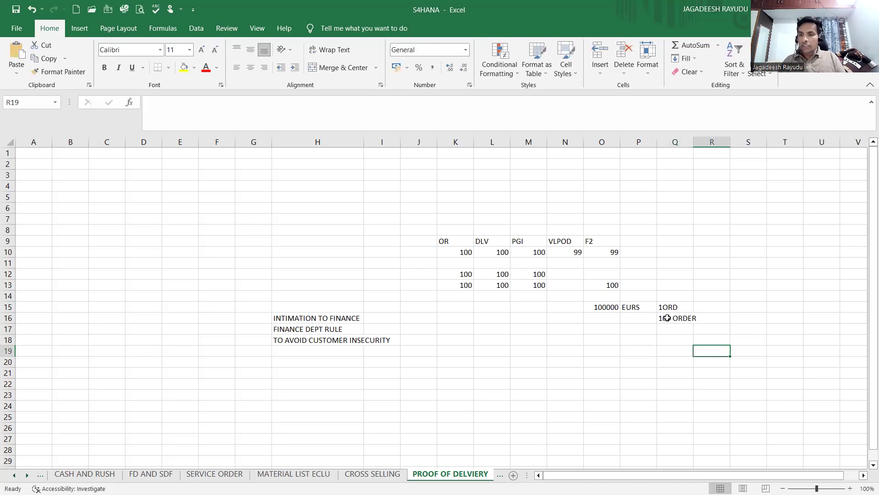
{"action": "type", "text": "400"}
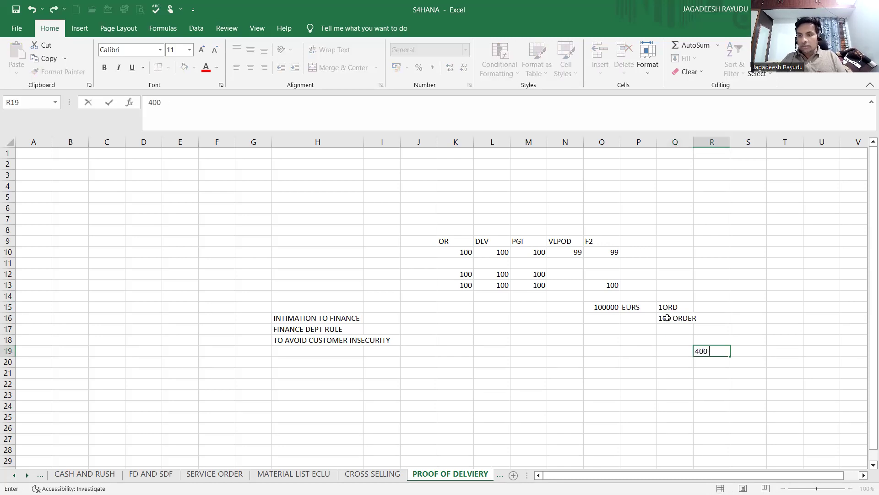
{"action": "type", "text": " ORDERE"}
{"action": "key", "text": "BackSpace"}
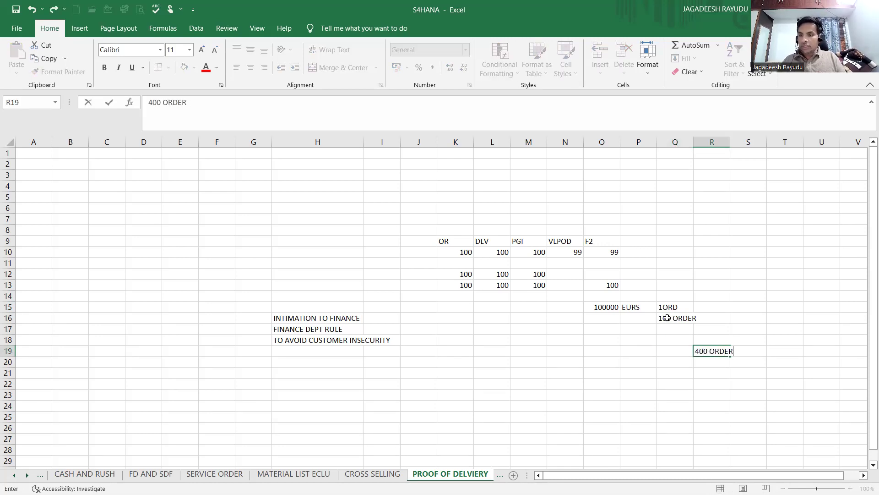
{"action": "key", "text": "Return"}
{"action": "key", "text": "Down"}
{"action": "key", "text": "Down"}
{"action": "type", "text": "1200"}
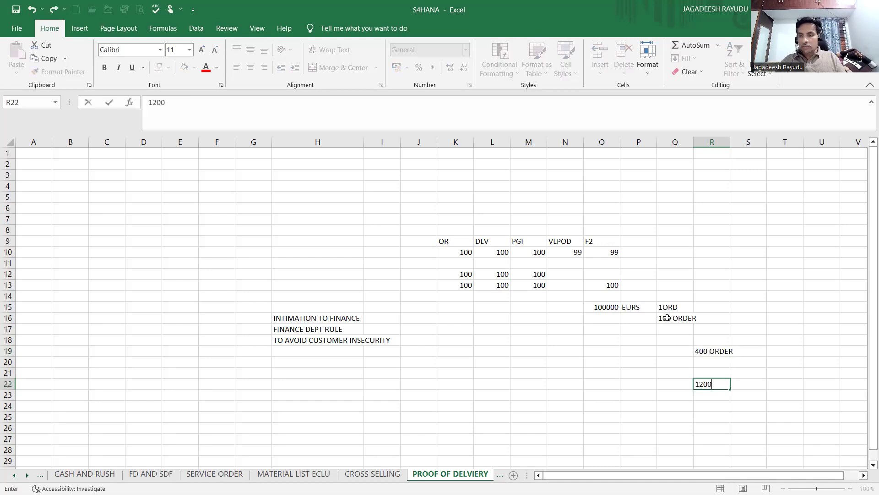
{"action": "key", "text": "Return"}
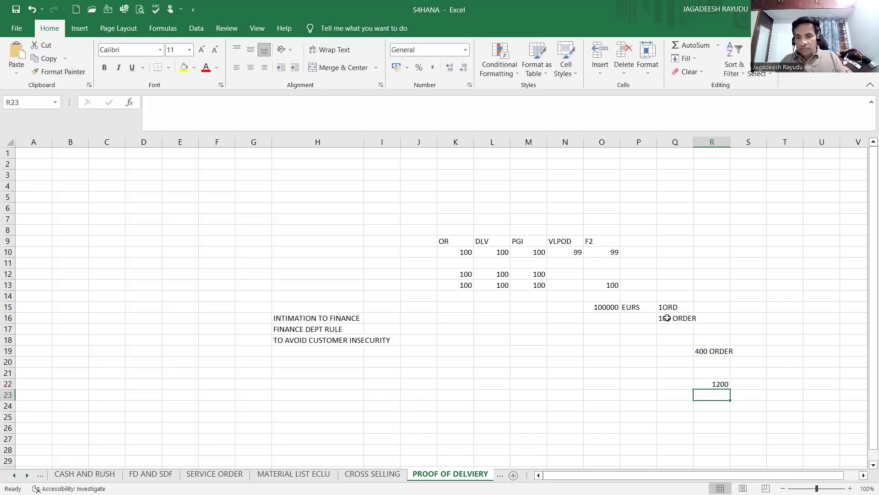
{"action": "type", "text": "200"}
{"action": "key", "text": "Return"}
{"action": "key", "text": "Up"}
{"action": "key", "text": "Up"}
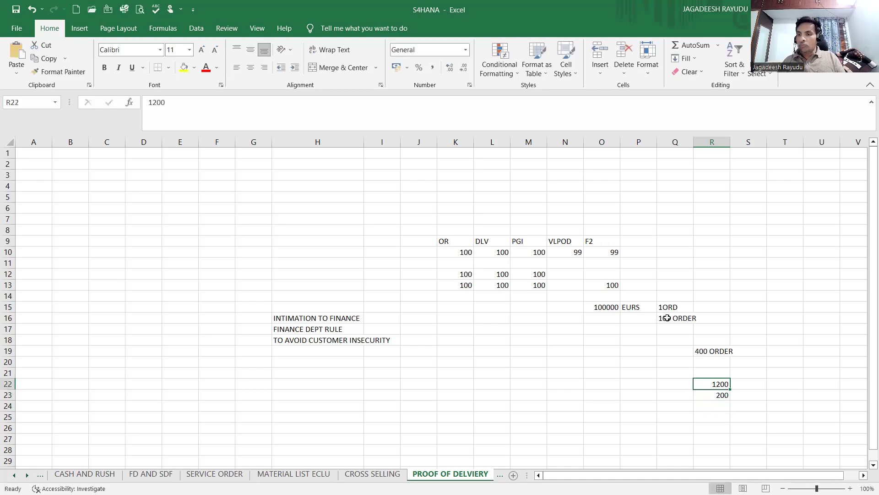
{"action": "key", "text": "Down"}
{"action": "key", "text": "Left"}
{"action": "key", "text": "Left"}
{"action": "key", "text": "Left"}
{"action": "key", "text": "Left"}
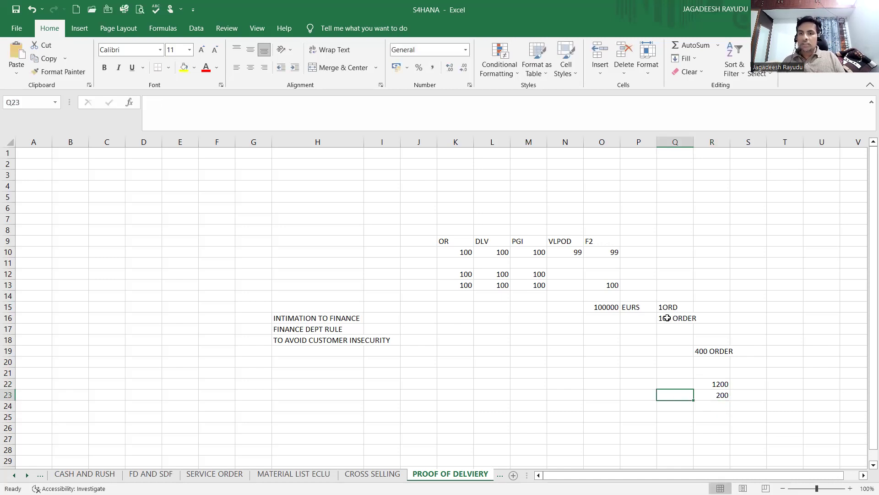
Check the VLPOD column and the 1200 figure, then bring up the TABLE TO DISCUSS slide
{"action": "left_click", "coordinate": [564, 138]}
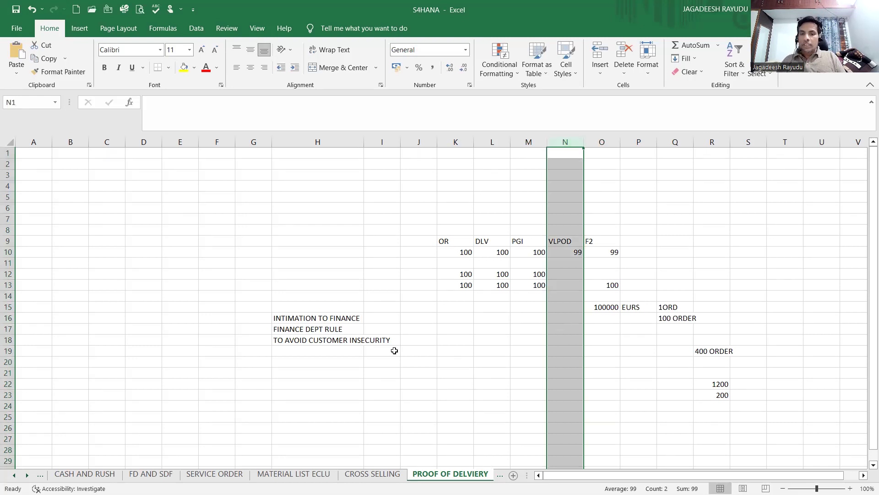
{"action": "left_click", "coordinate": [327, 372]}
{"action": "left_click", "coordinate": [718, 383]}
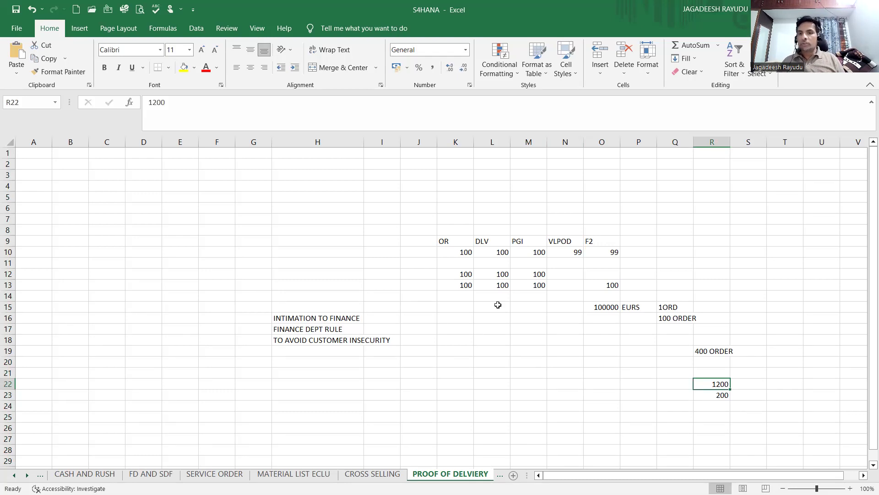
{"action": "left_click", "coordinate": [322, 270]}
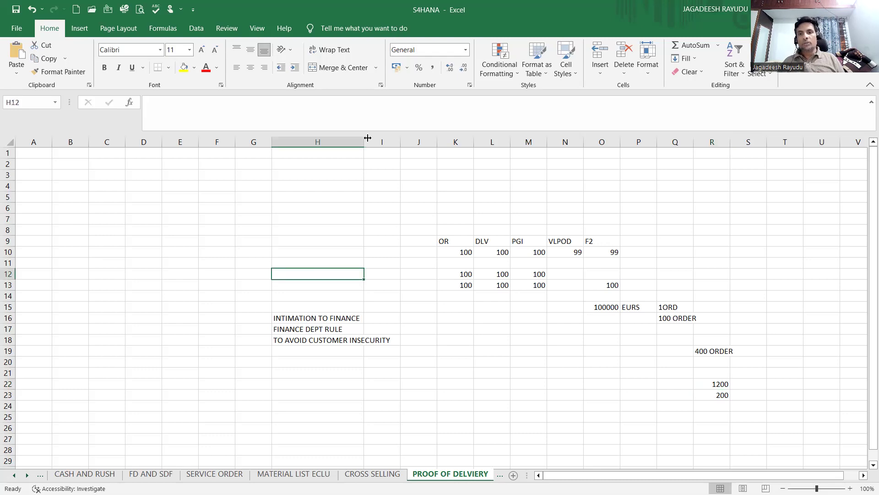
{"action": "left_click_drag", "start_coordinate": [366, 141], "coordinate": [362, 143]}
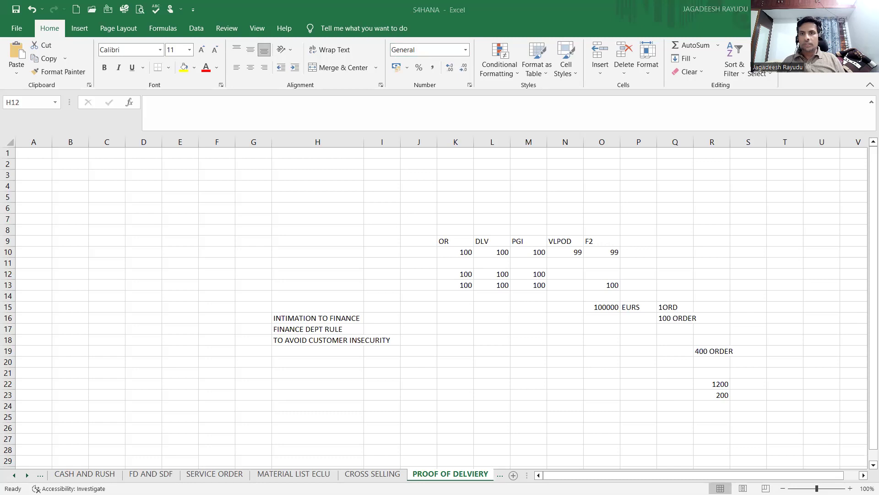
{"action": "key", "text": "alt+Tab"}
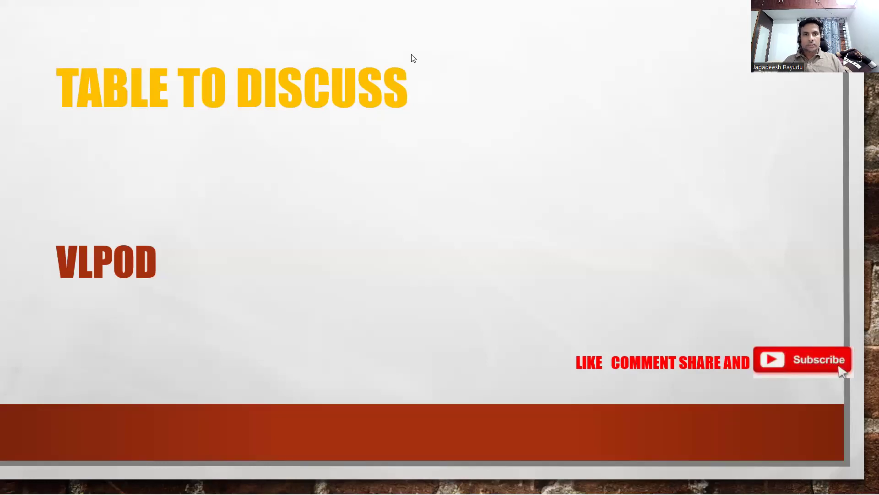
Switch to SAP and open transaction VA01 to create a sales document
{"action": "key", "text": "alt+Tab"}
{"action": "type", "text": "/NVAO"}
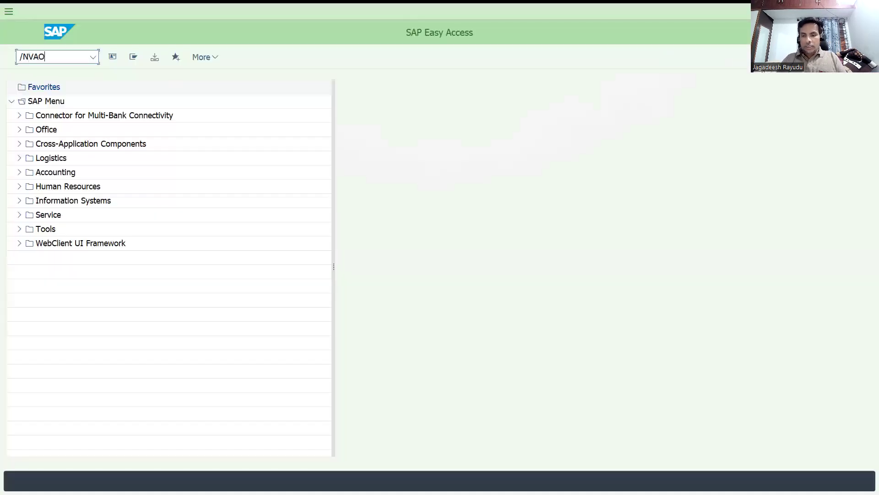
{"action": "key", "text": "BackSpace"}
{"action": "type", "text": "01"}
{"action": "key", "text": "Return"}
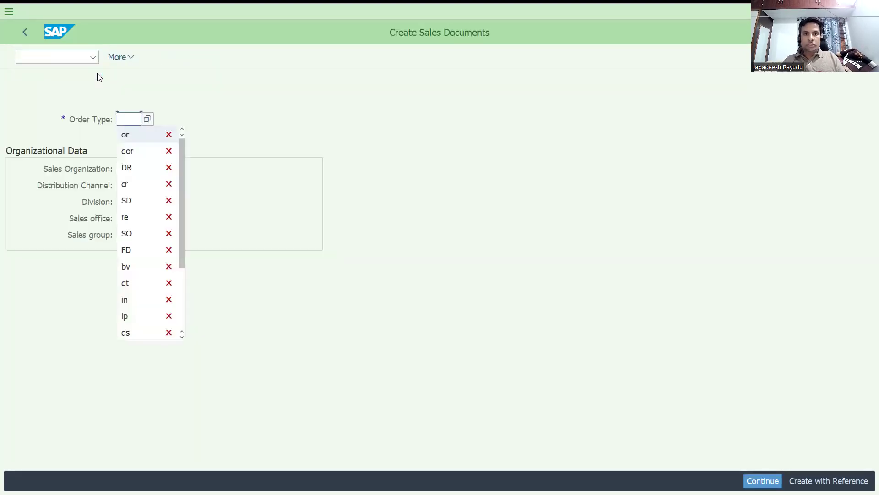
Fill in order type dor, sales organization DRT1, channel D1 and division DD, then continue
{"action": "key", "text": "Down"}
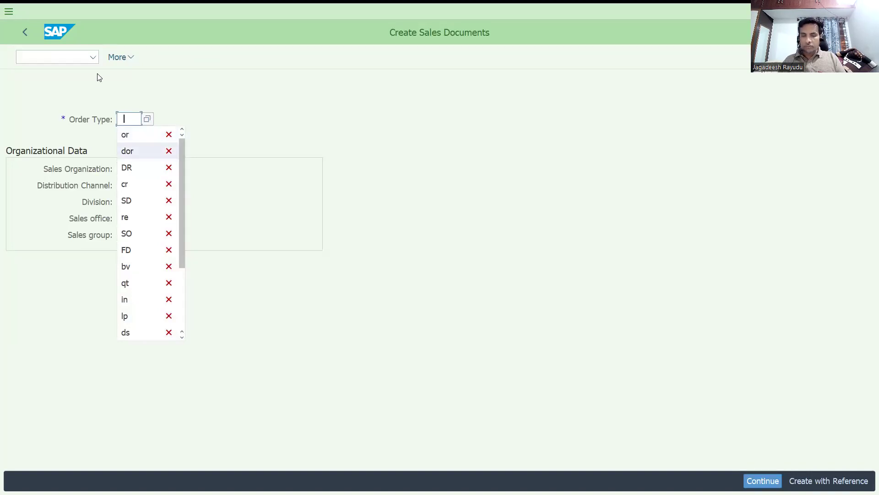
{"action": "key", "text": "Return"}
{"action": "key", "text": "Tab"}
{"action": "key", "text": "Down"}
{"action": "key", "text": "Return"}
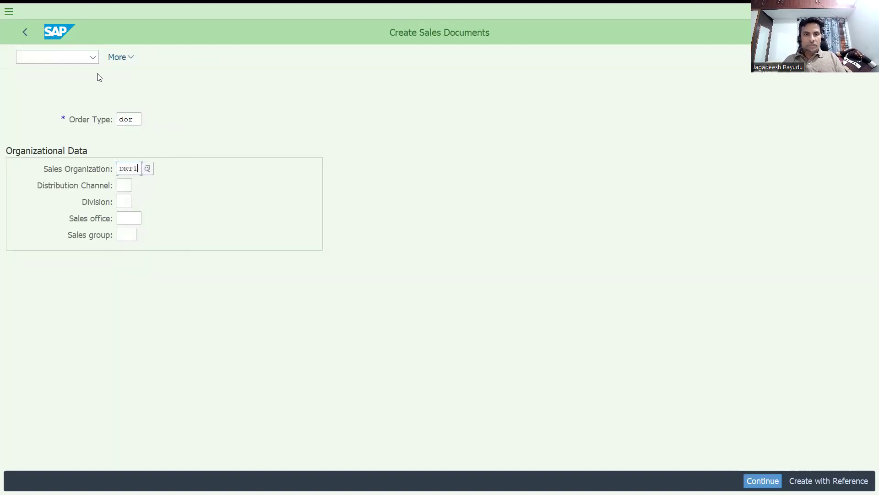
{"action": "key", "text": "Tab"}
{"action": "key", "text": "Down"}
{"action": "key", "text": "Return"}
{"action": "key", "text": "Tab"}
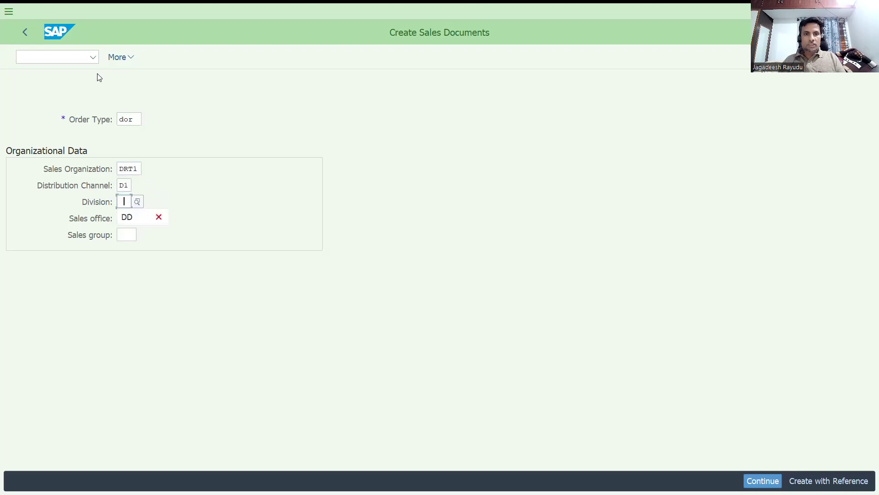
{"action": "key", "text": "Down"}
{"action": "key", "text": "Return"}
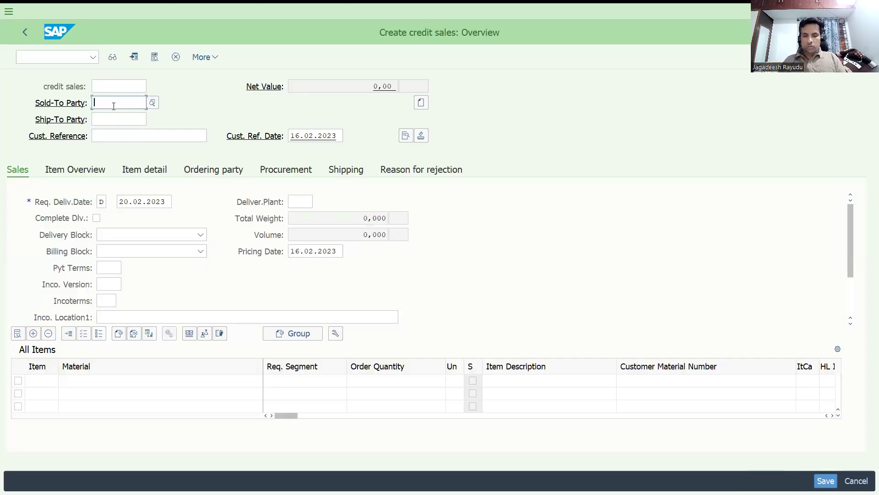
Set the sold-to party and customer reference BEFORE VLPOD in the order header
{"action": "key", "text": "Down"}
{"action": "key", "text": "Return"}
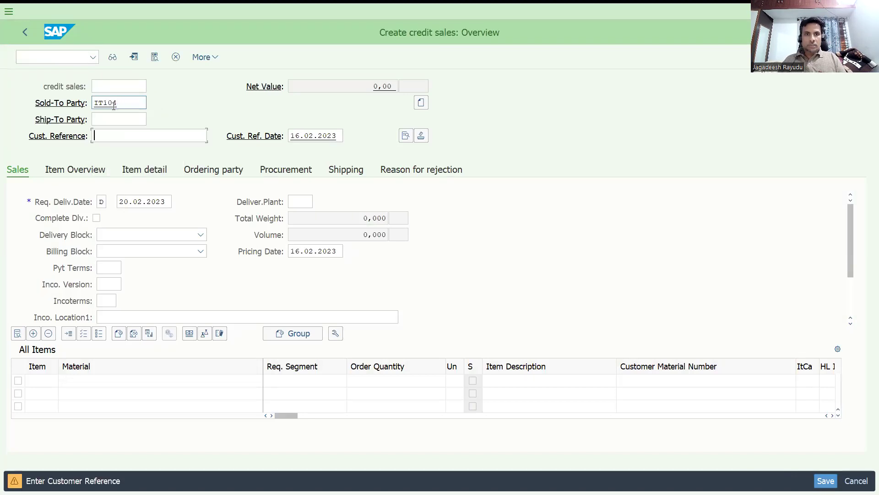
{"action": "type", "text": "BEFORE "}
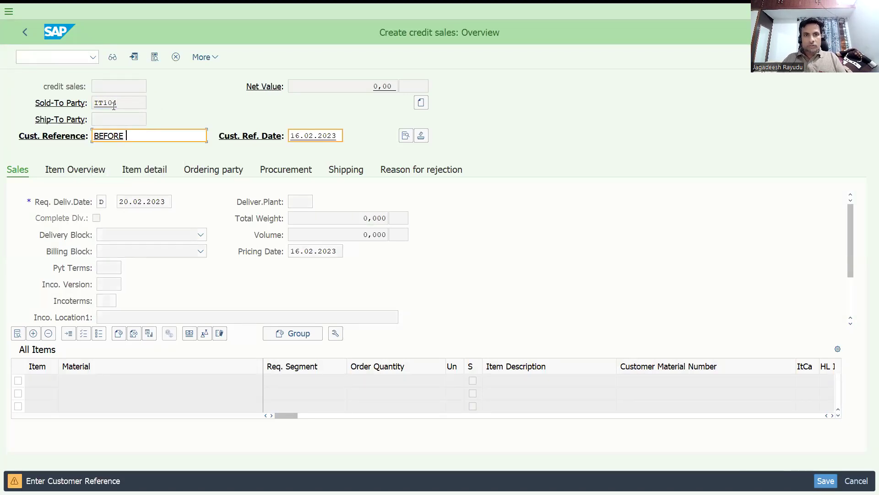
{"action": "type", "text": "VLPOD"}
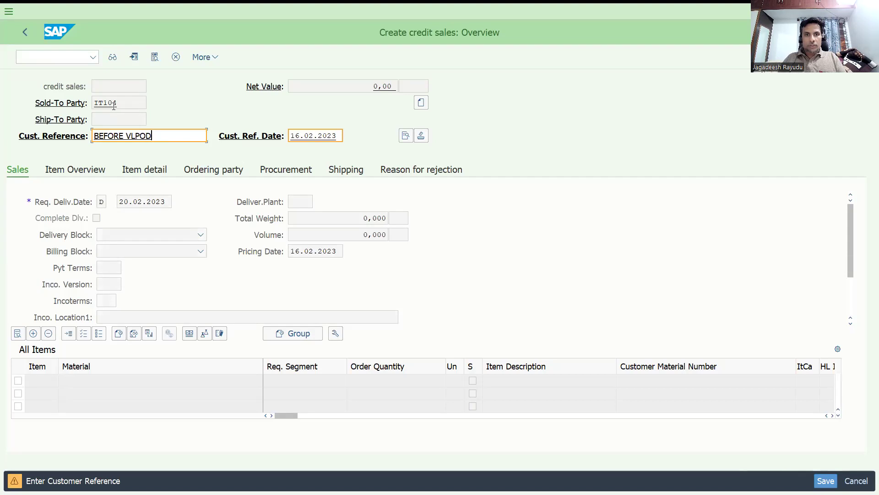
{"action": "key", "text": "Return"}
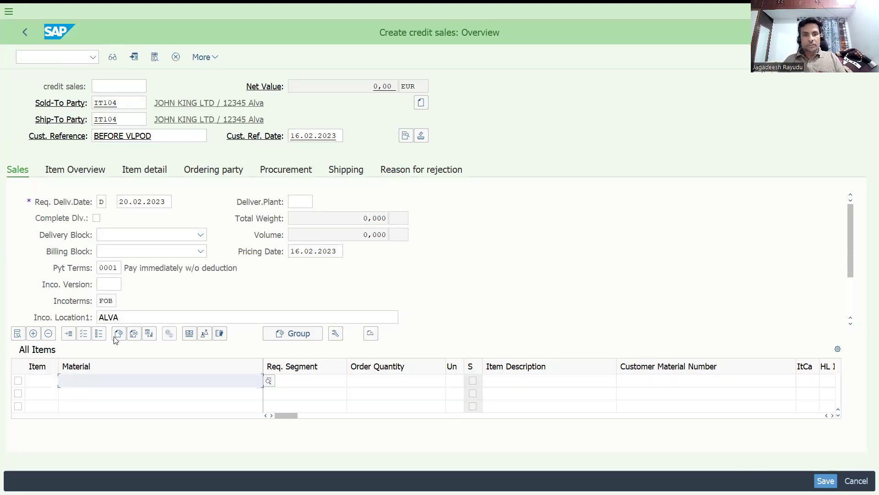
Add one unit of material 131 as the item and save the credit order
{"action": "type", "text": "131"}
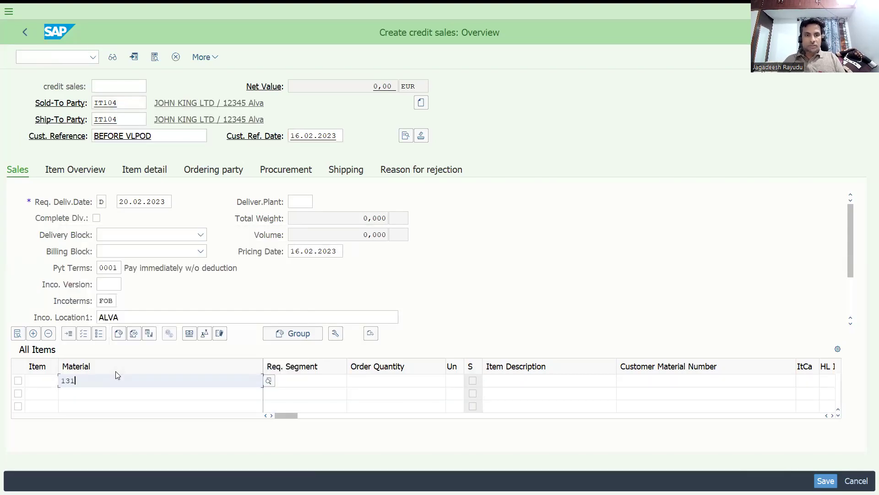
{"action": "key", "text": "Tab"}
{"action": "key", "text": "Tab"}
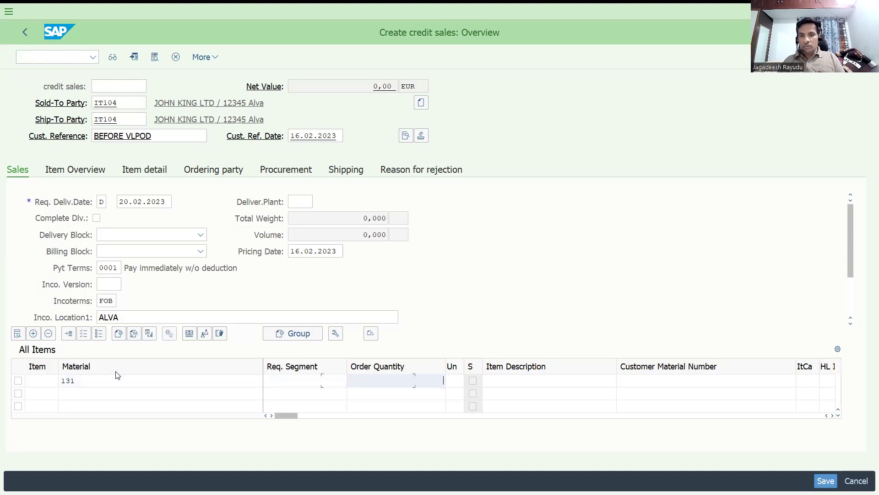
{"action": "type", "text": "1"}
{"action": "key", "text": "Return"}
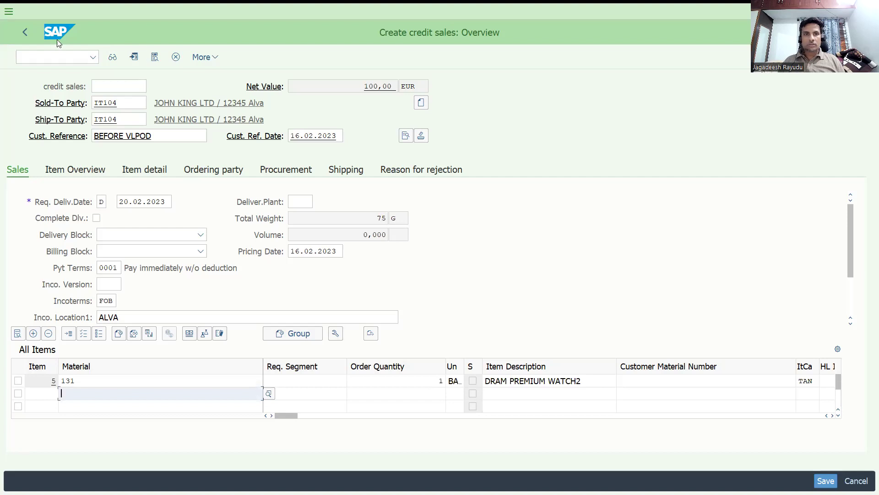
{"action": "key", "text": "ctrl+s"}
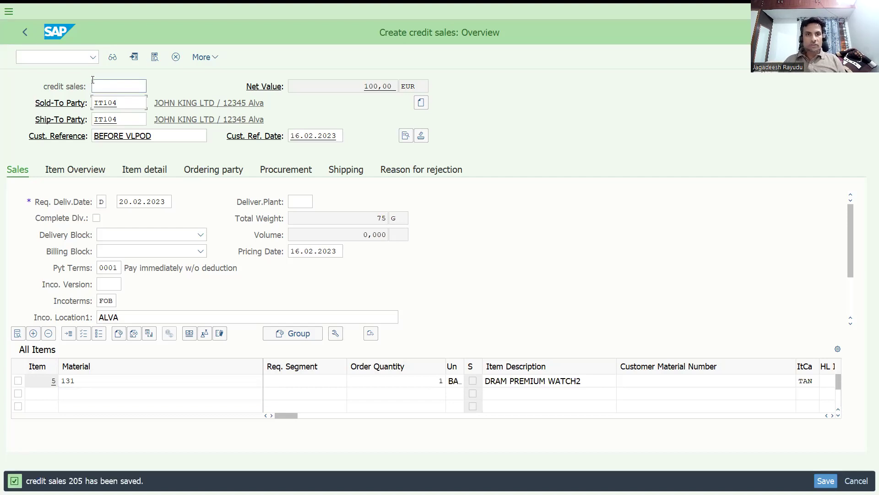
Start an outbound delivery via /NVL01N for the order with shipping point DRS1
{"action": "left_click", "coordinate": [64, 55]}
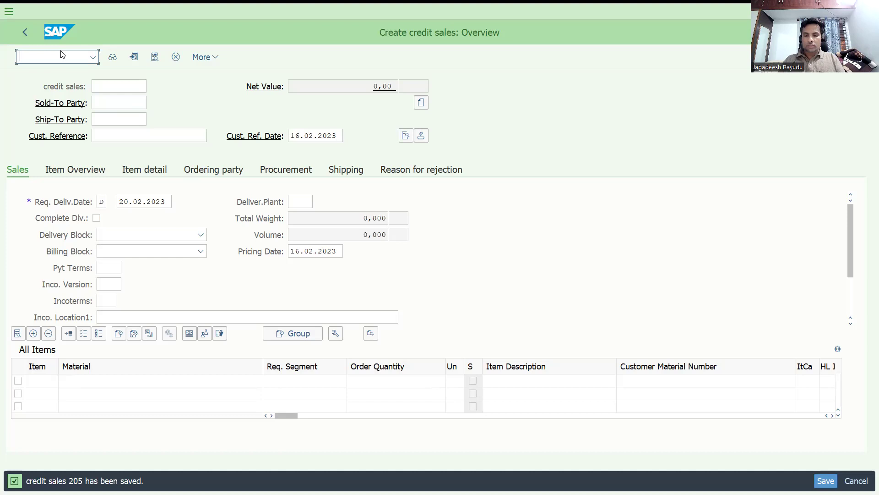
{"action": "type", "text": "/NV"}
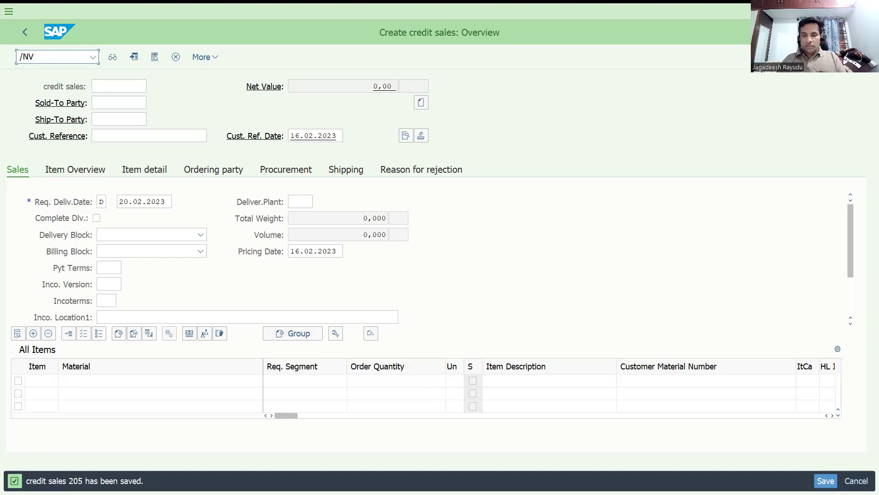
{"action": "type", "text": "L01N"}
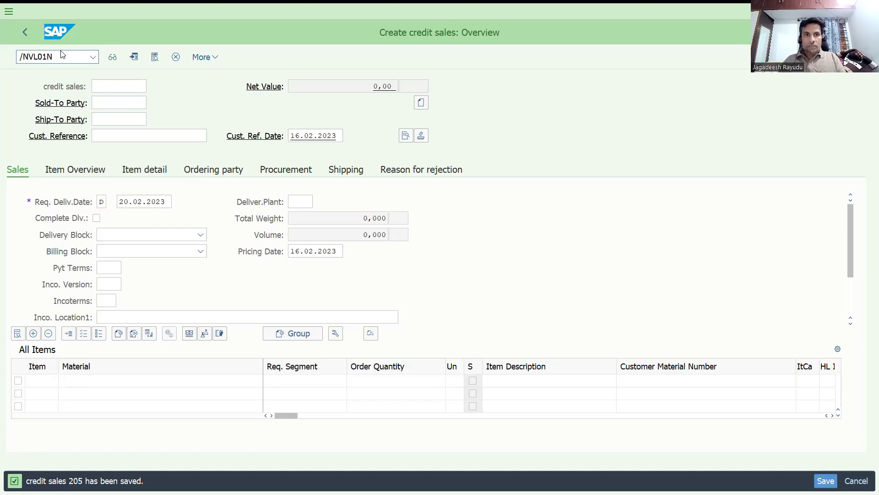
{"action": "key", "text": "Return"}
{"action": "left_click", "coordinate": [135, 120]}
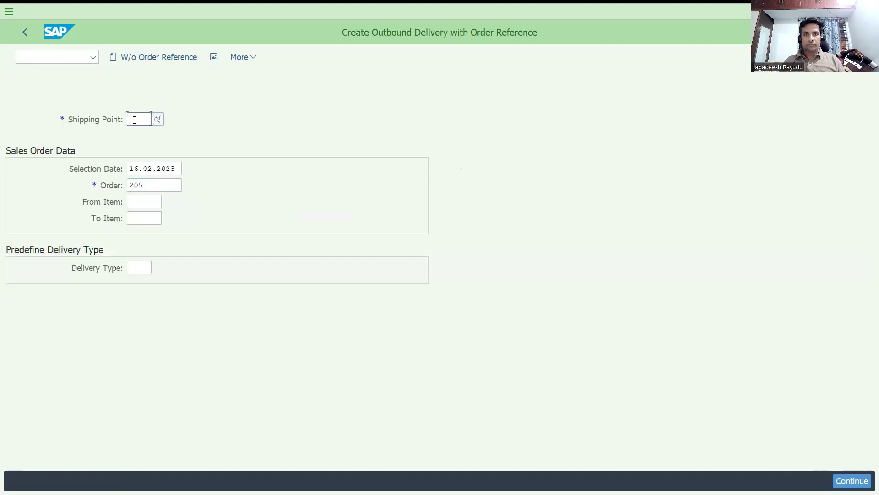
{"action": "left_click", "coordinate": [138, 133]}
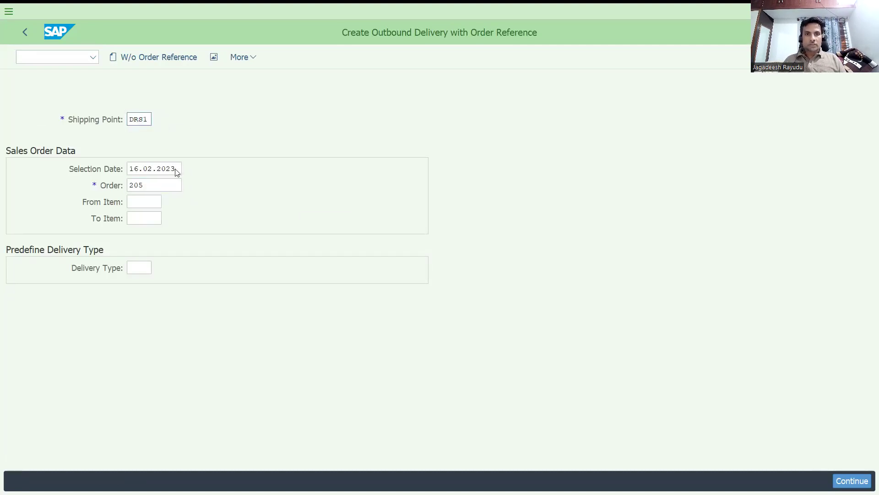
{"action": "key", "text": "Return"}
{"action": "left_click", "coordinate": [25, 32]}
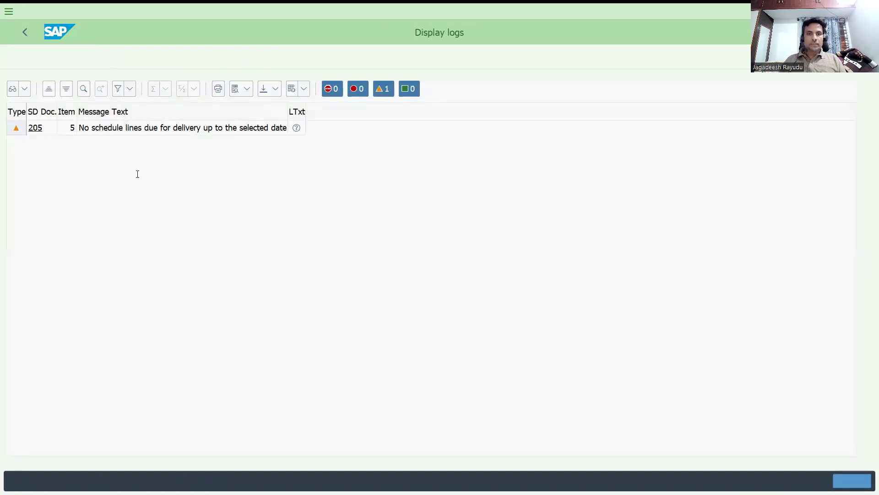
Adjust the selection date, pick 1 unit from storage location SALE, and post goods issue
{"action": "left_click", "coordinate": [128, 169]}
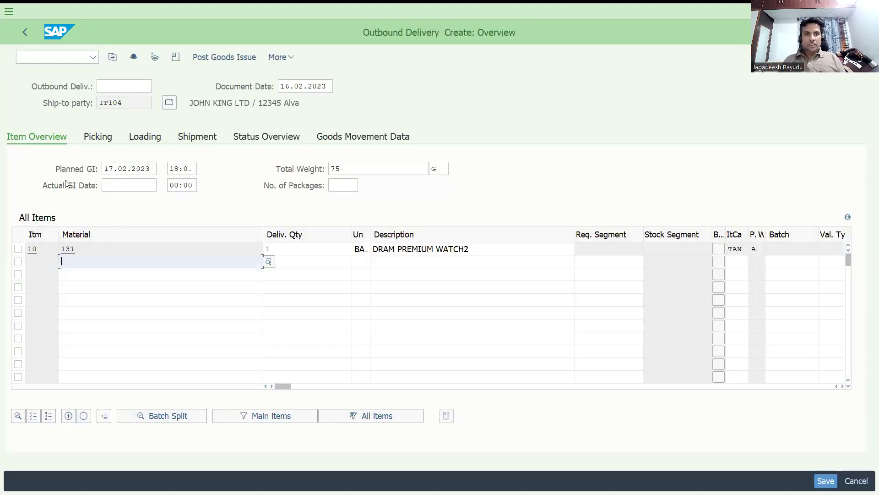
{"action": "left_click", "coordinate": [100, 140]}
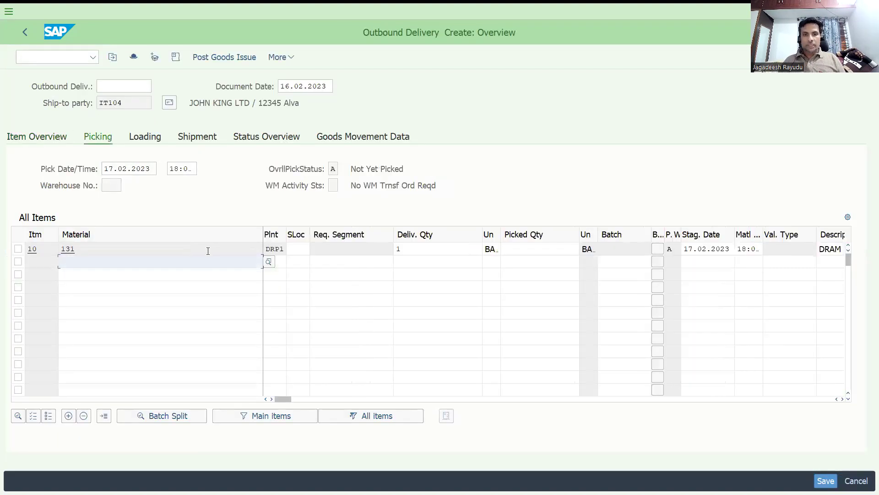
{"action": "left_click", "coordinate": [302, 250]}
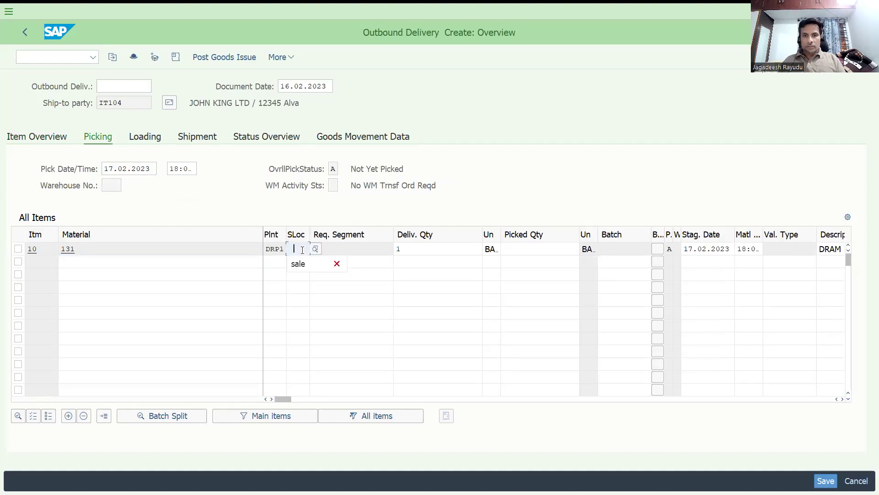
{"action": "type", "text": "sale"}
{"action": "key", "text": "Tab"}
{"action": "key", "text": "Tab"}
{"action": "key", "text": "Tab"}
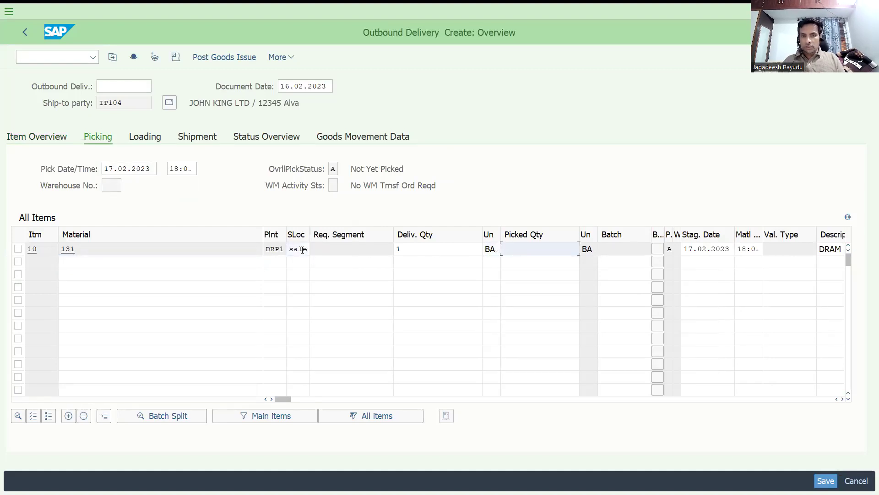
{"action": "type", "text": "1"}
{"action": "key", "text": "Return"}
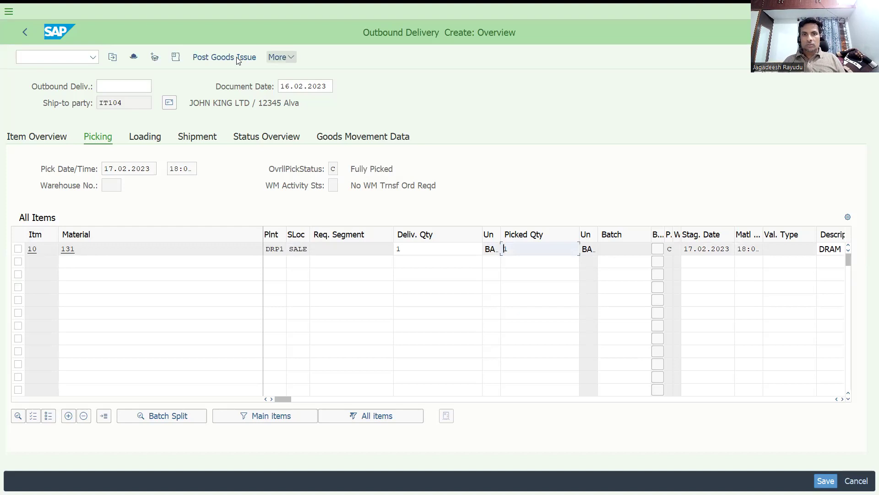
{"action": "left_click", "coordinate": [231, 60]}
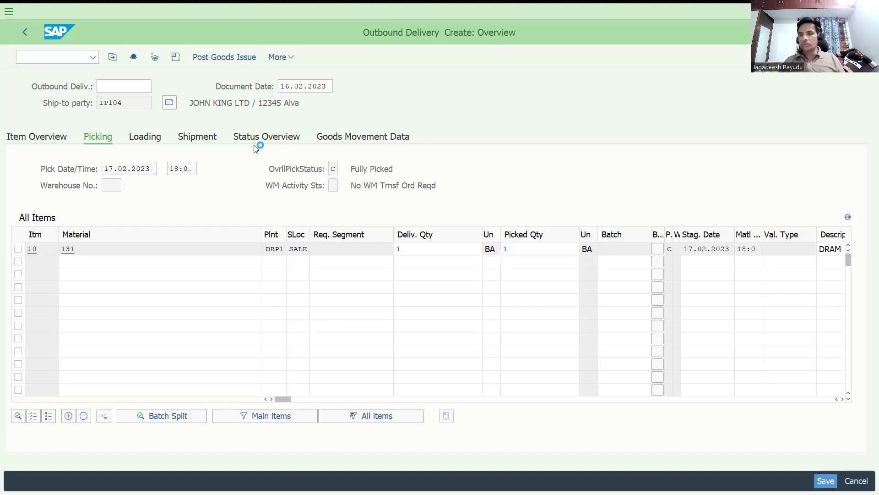
{"action": "left_click", "coordinate": [75, 57]}
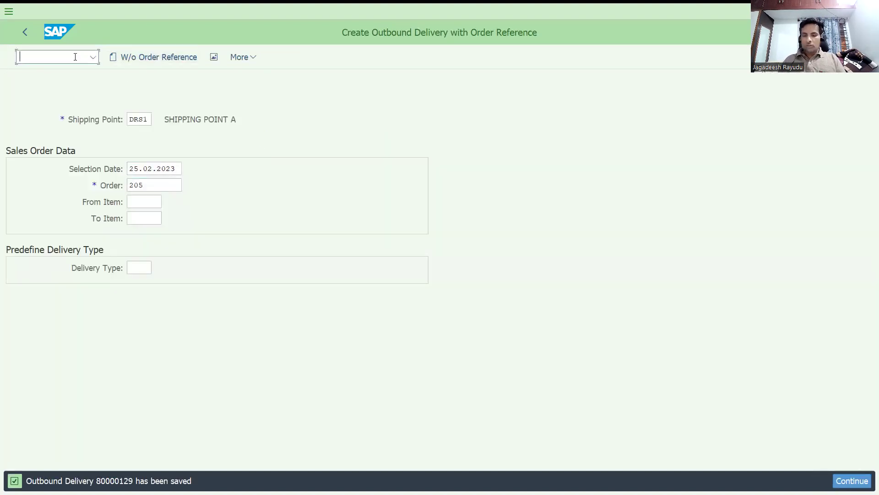
Run billing for the delivery and save the F2 invoice for one unit of material 131
{"action": "type", "text": "/nvl01"}
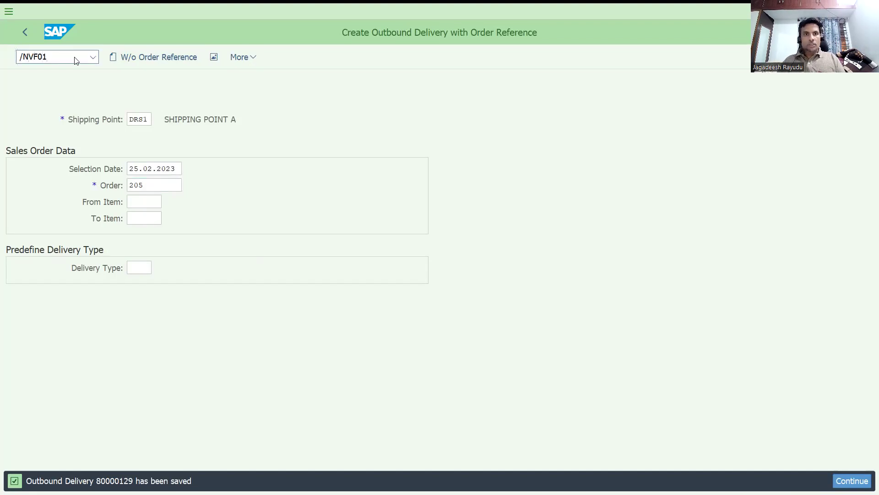
{"action": "key", "text": "Return"}
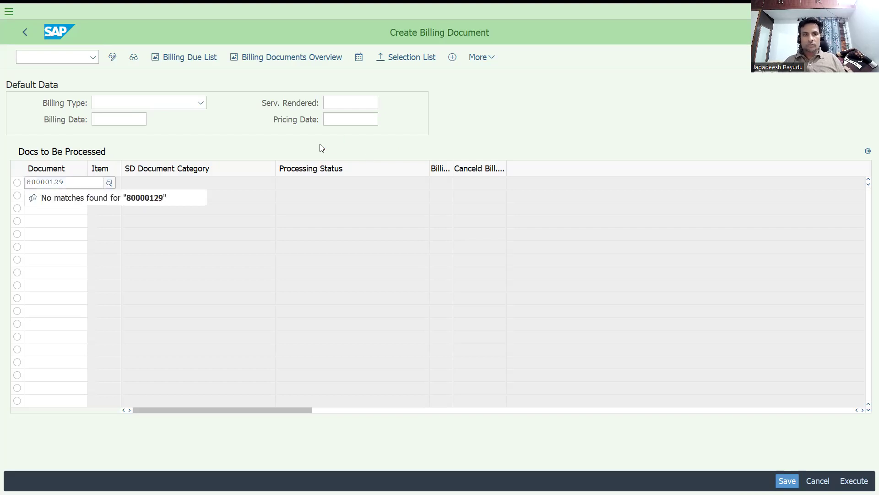
{"action": "left_click", "coordinate": [264, 222]}
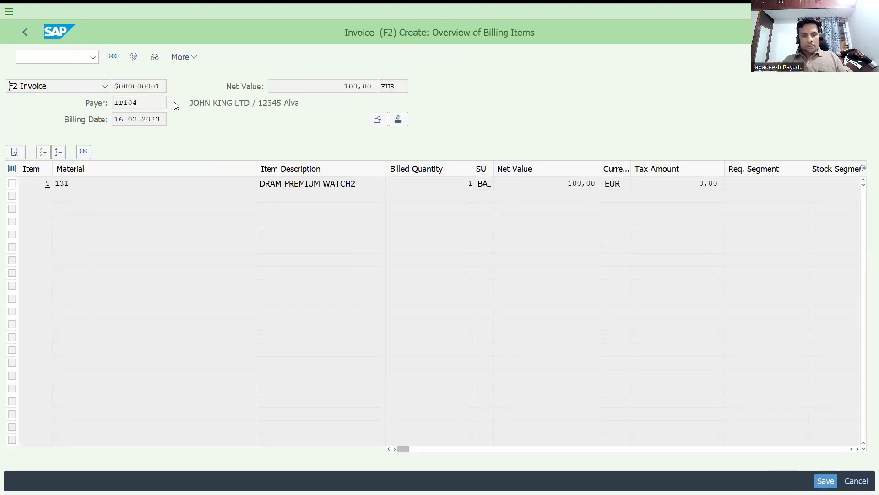
{"action": "key", "text": "ctrl+s"}
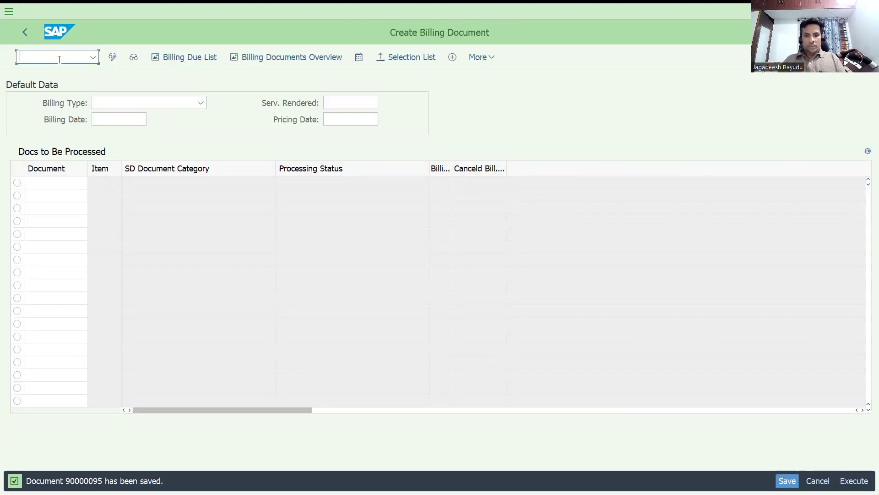
Display the credit sales order in VA03 and select its entry in the document flow
{"action": "type", "text": "/NVA"}
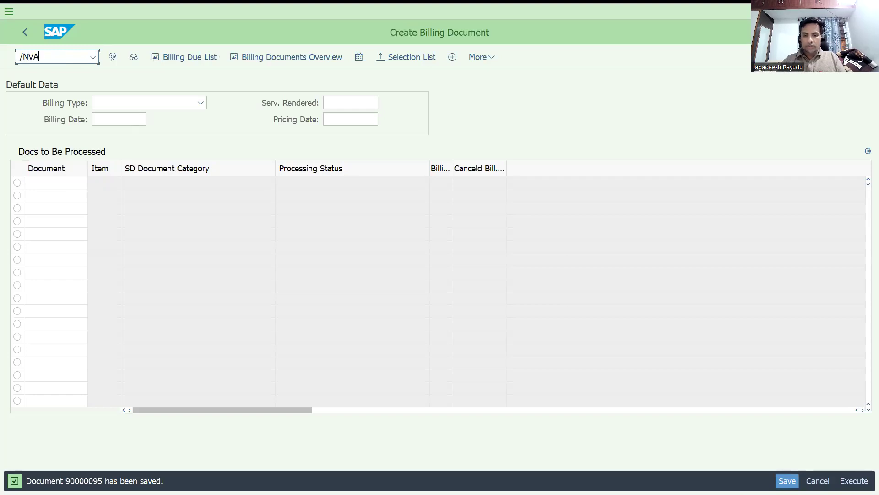
{"action": "type", "text": "03"}
{"action": "key", "text": "Return"}
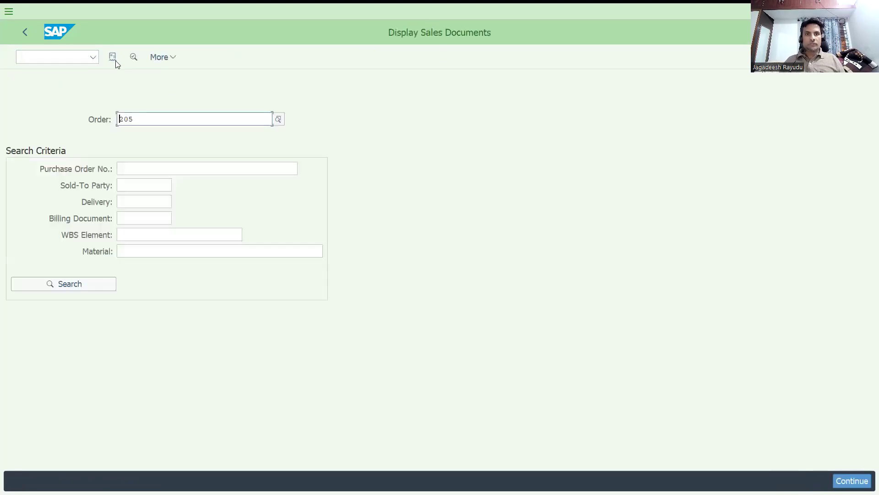
{"action": "left_click", "coordinate": [114, 60]}
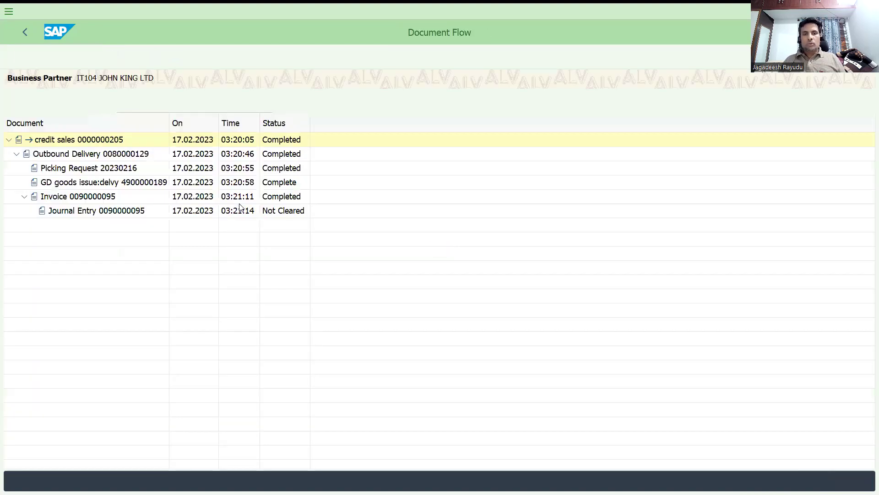
{"action": "left_click", "coordinate": [110, 141]}
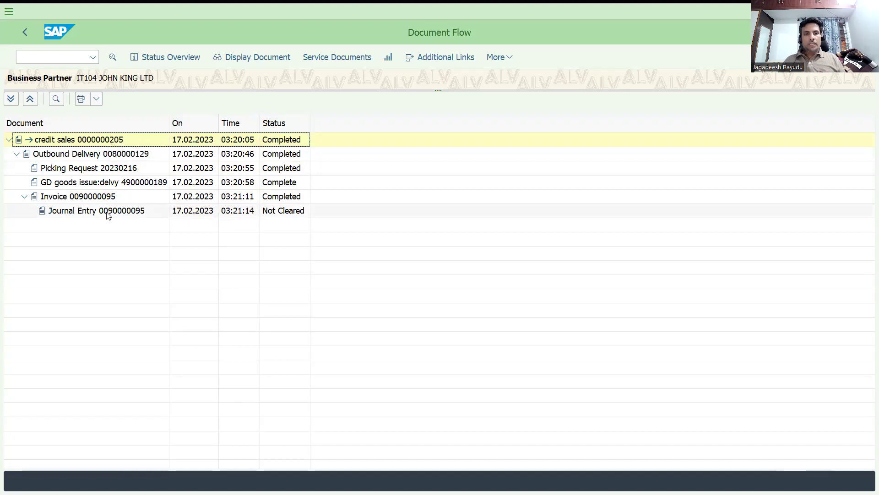
Open business partner maintenance with /NBP
{"action": "left_click", "coordinate": [64, 57]}
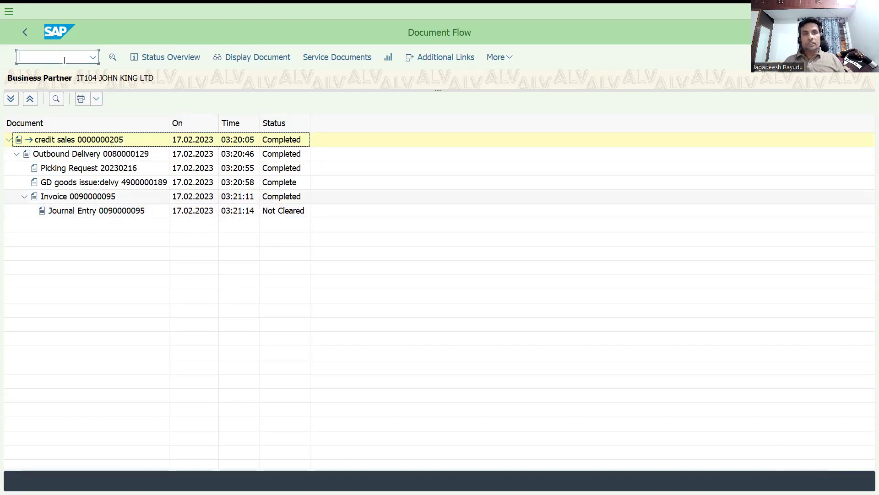
{"action": "type", "text": "/"}
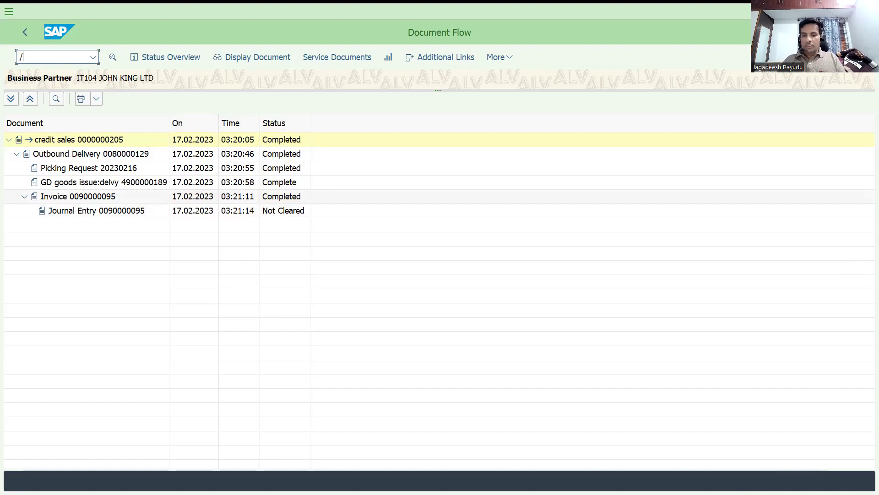
{"action": "type", "text": "N"}
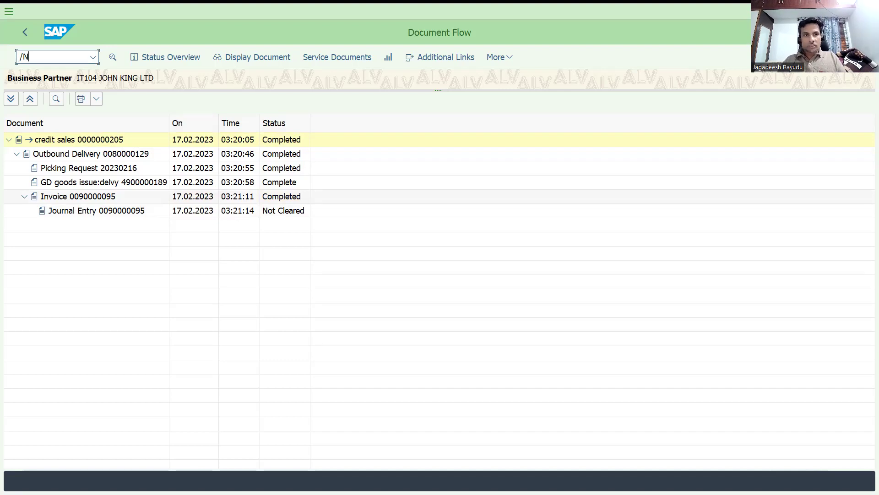
{"action": "type", "text": "BP"}
{"action": "key", "text": "Return"}
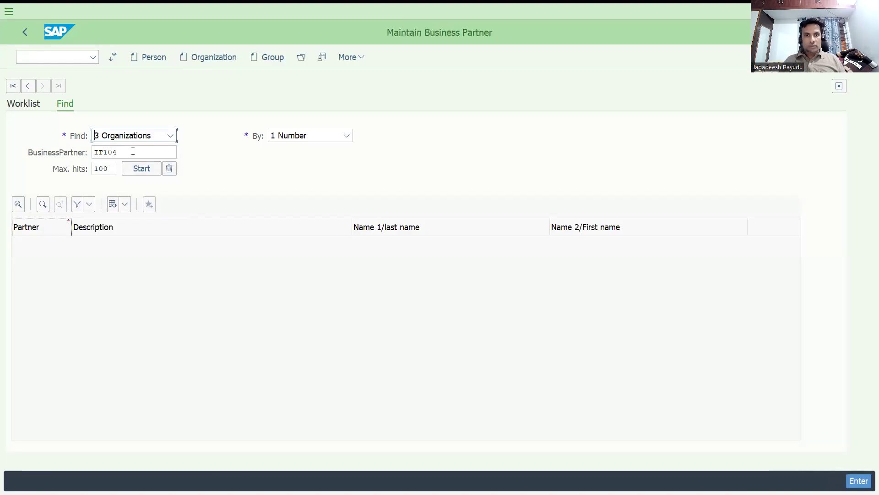
Find and open the customer's business partner record in the ZLCU01 Customer role
{"action": "left_click", "coordinate": [139, 169]}
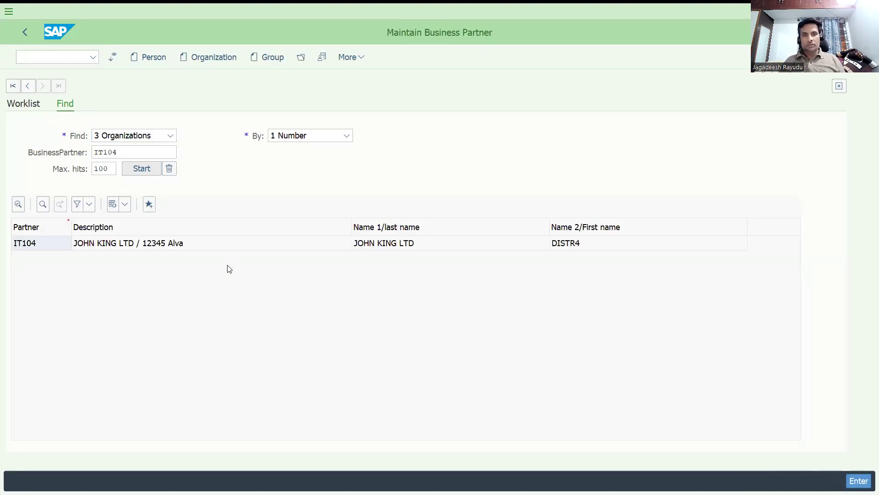
{"action": "double_click", "coordinate": [211, 248]}
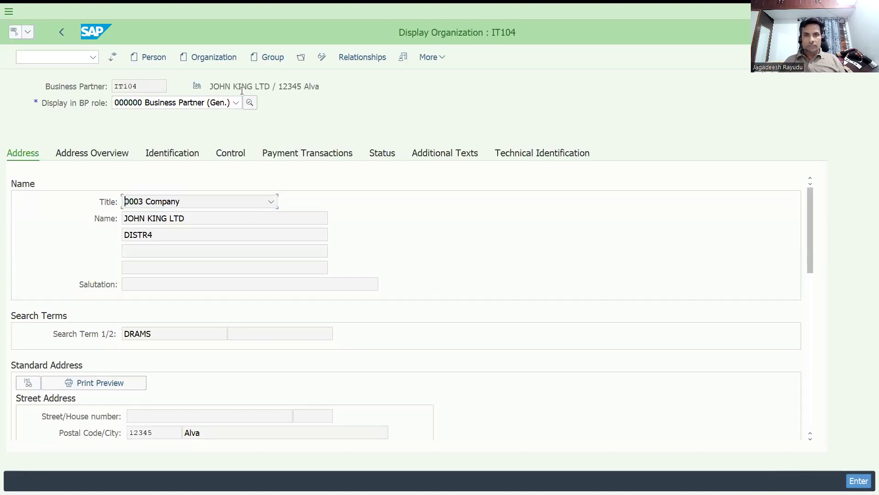
{"action": "left_click", "coordinate": [220, 103]}
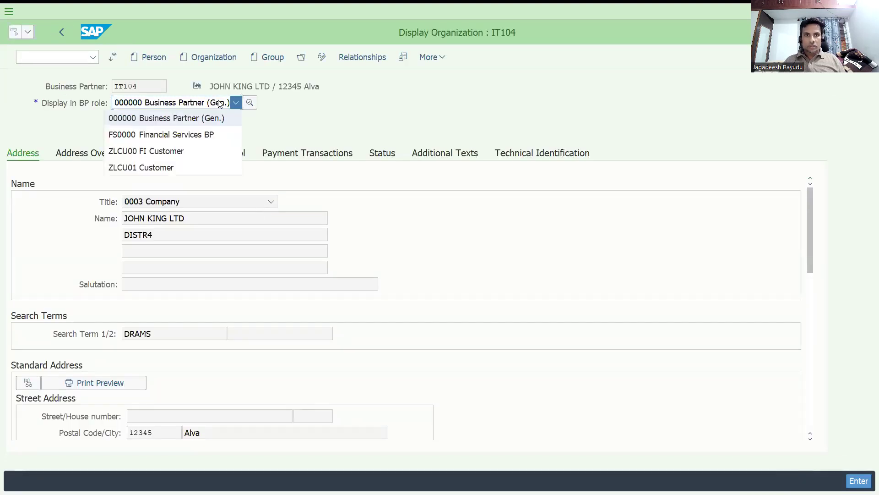
{"action": "left_click", "coordinate": [184, 167]}
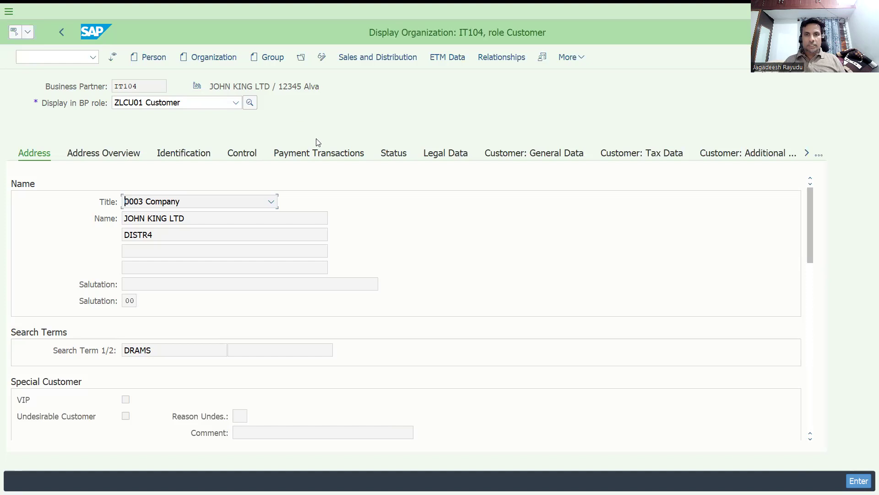
Show its DRT1/D1/DD Shipping data, check POD-Relevant, and switch to change mode
{"action": "left_click", "coordinate": [378, 57]}
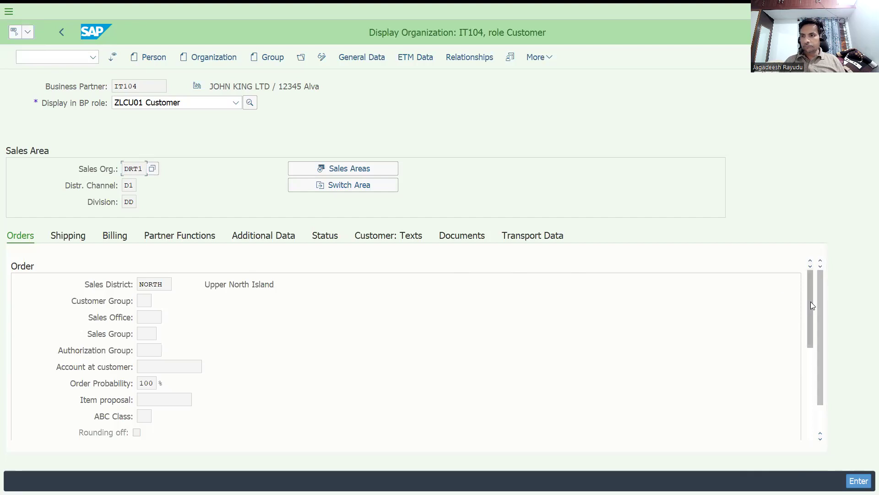
{"action": "left_click_drag", "start_coordinate": [809, 302], "coordinate": [815, 350]}
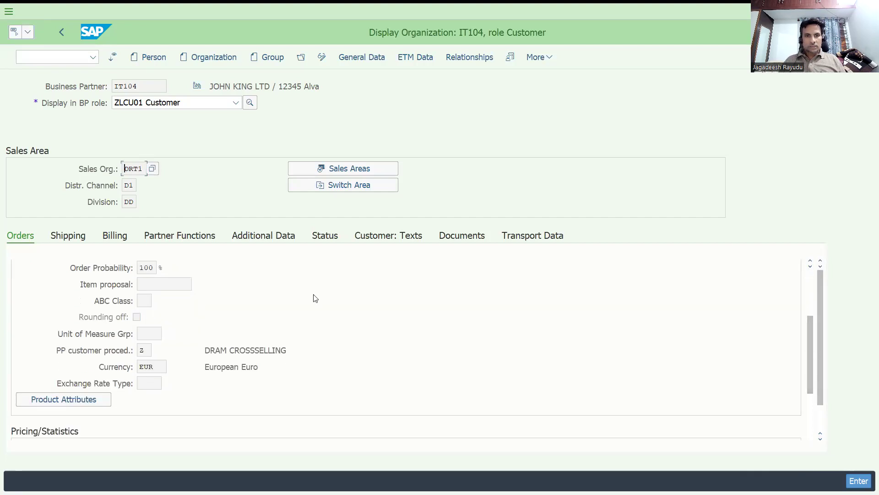
{"action": "left_click", "coordinate": [68, 241]}
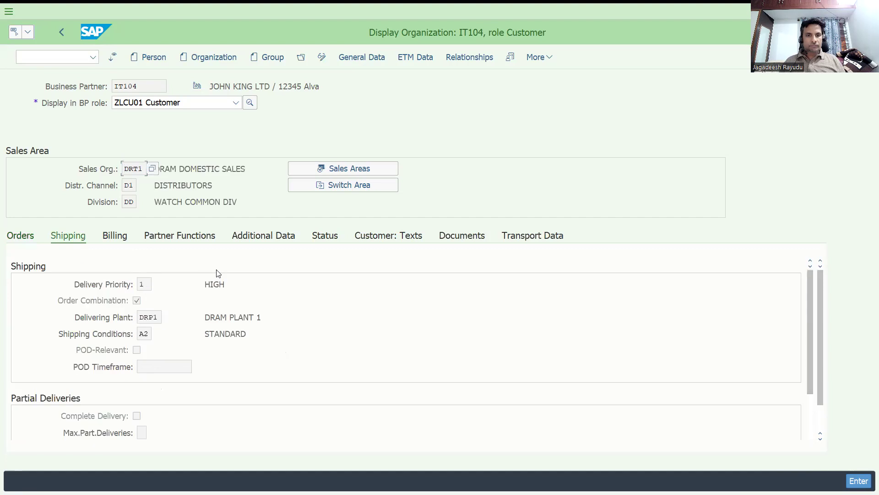
{"action": "left_click", "coordinate": [137, 351]}
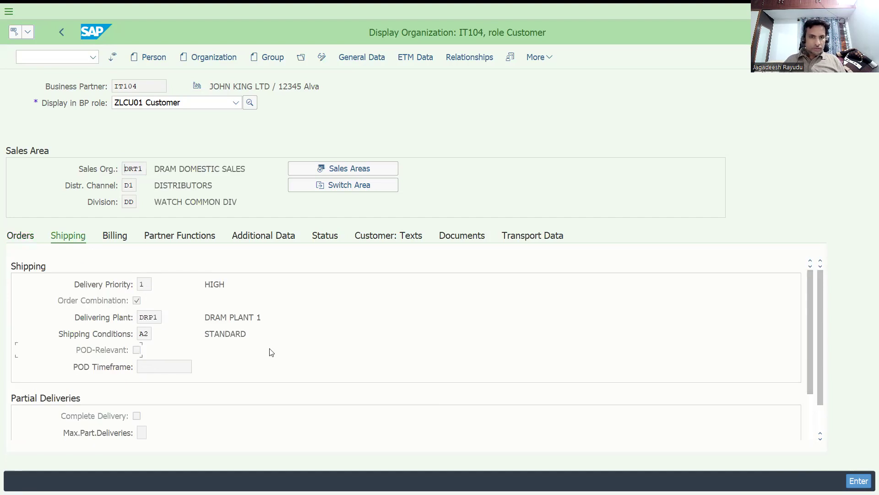
{"action": "left_click", "coordinate": [320, 60]}
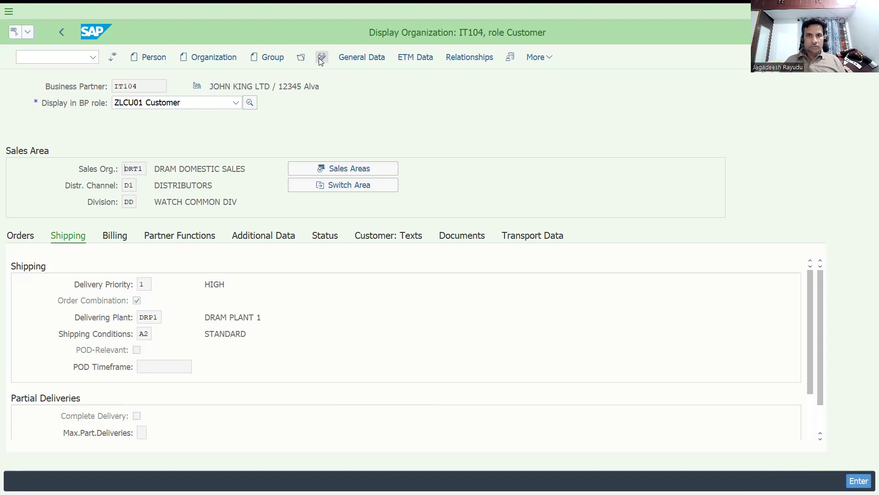
Tick POD-Relevant with a POD Timeframe of 3,00 and save the customer
{"action": "left_click", "coordinate": [137, 352]}
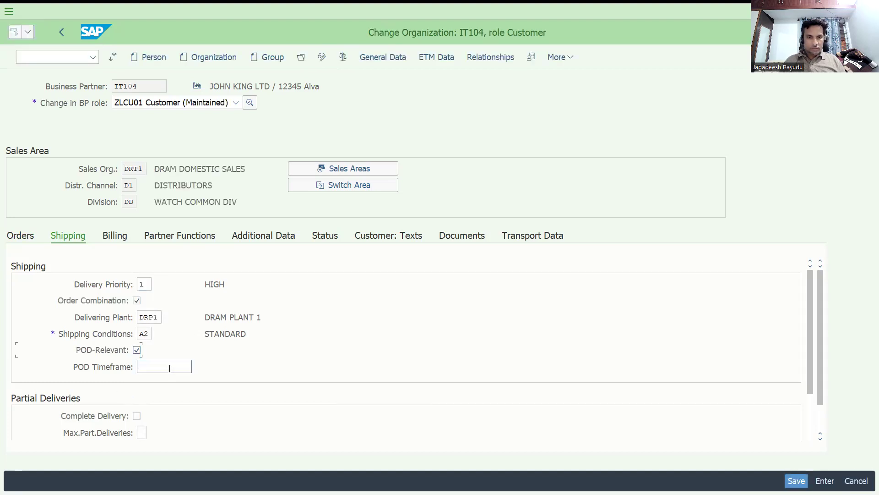
{"action": "left_click", "coordinate": [169, 368]}
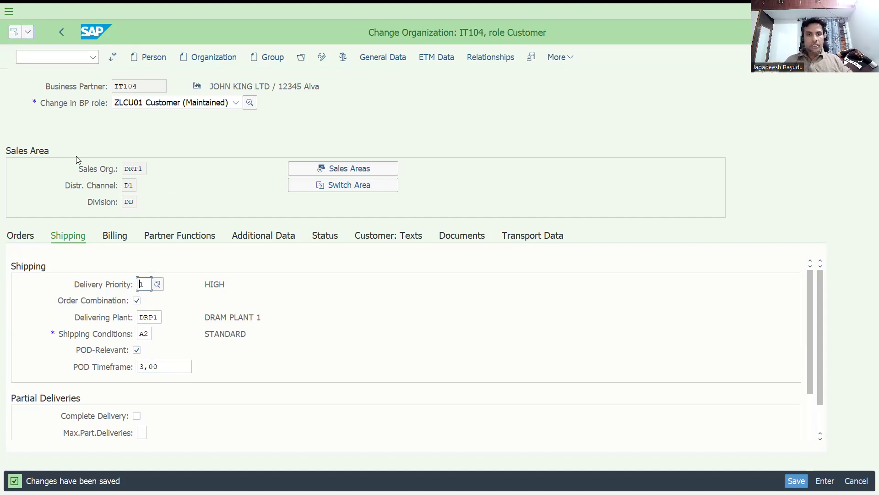
{"action": "left_click", "coordinate": [53, 57]}
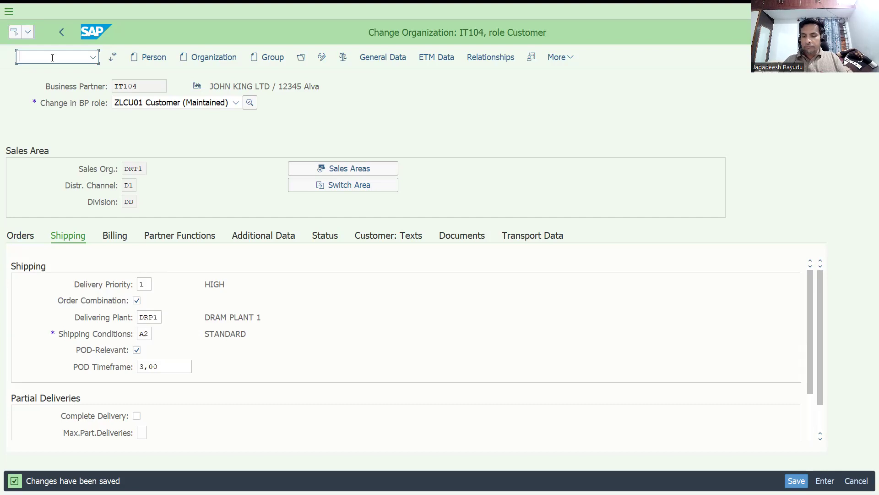
Start a new credit order in VA01 for the customer with reference VLPODTEST
{"action": "type", "text": "/nva01"}
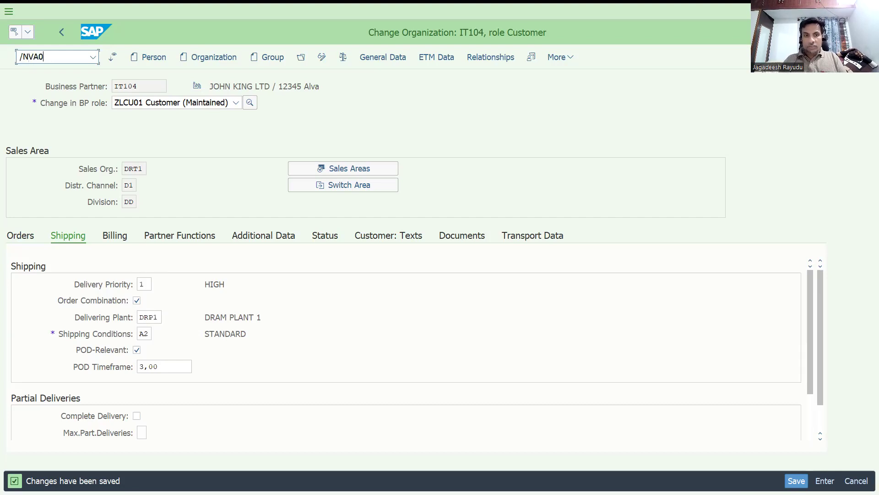
{"action": "key", "text": "Return"}
{"action": "key", "text": "Return"}
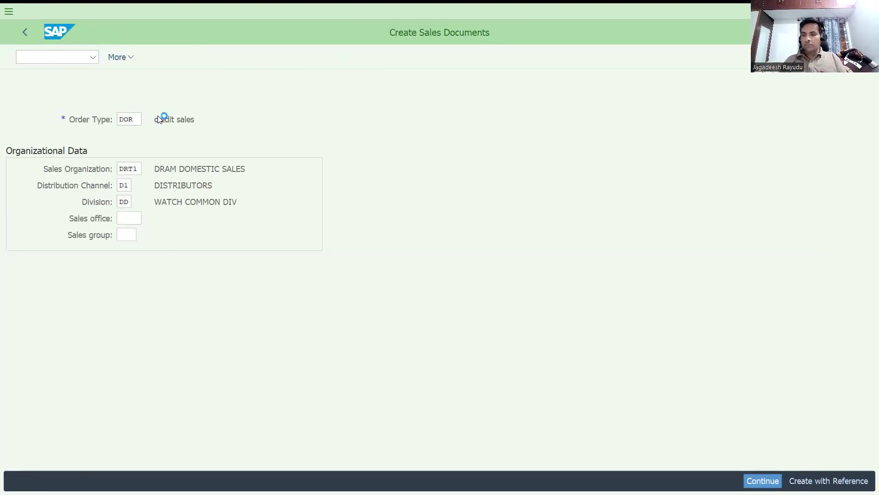
{"action": "type", "text": "I"}
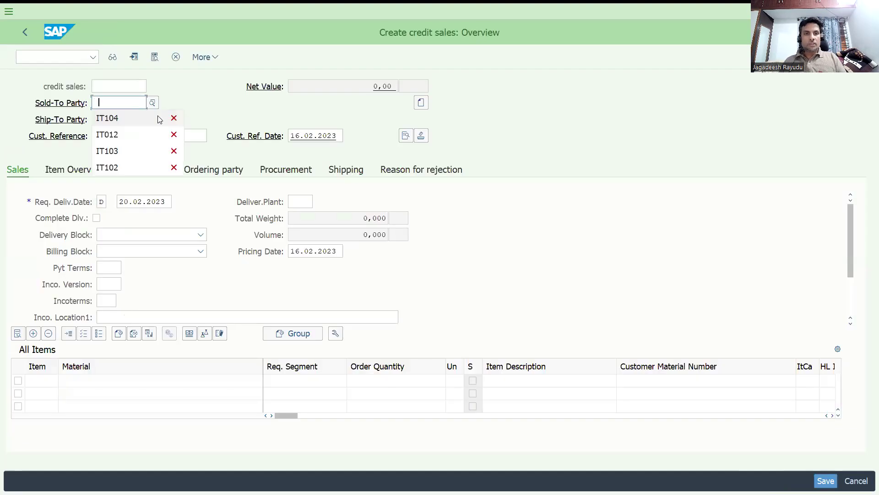
{"action": "left_click", "coordinate": [159, 120]}
{"action": "key", "text": "Return"}
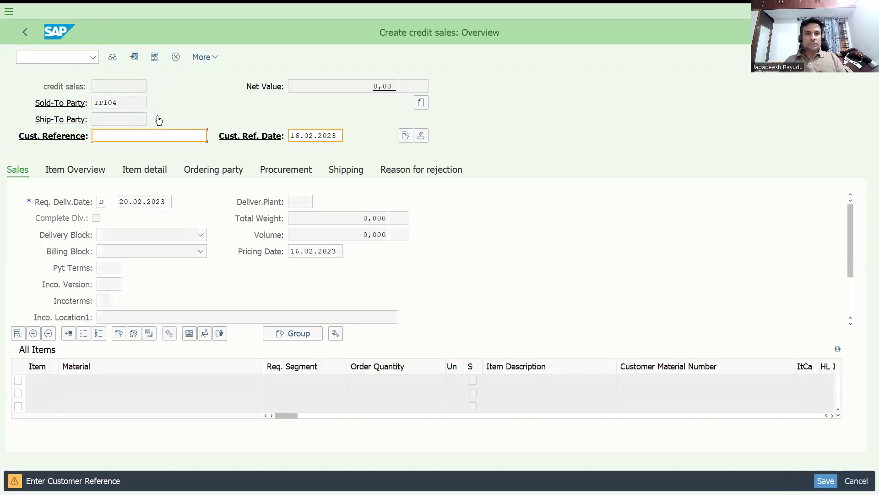
{"action": "key", "text": "Down"}
{"action": "key", "text": "Return"}
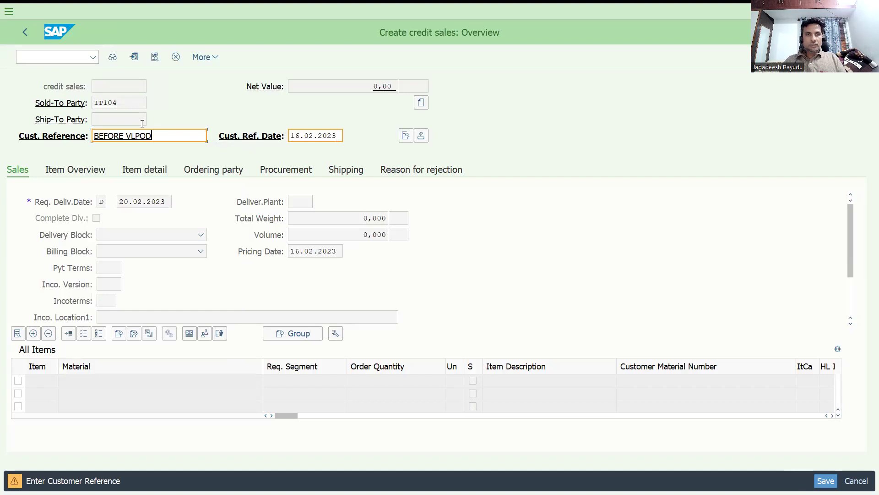
{"action": "left_click_drag", "start_coordinate": [166, 133], "coordinate": [2, 137]}
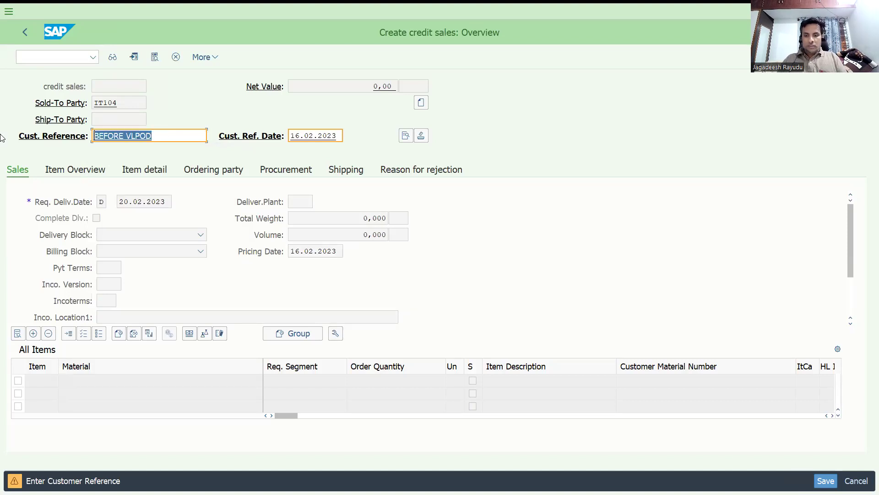
{"action": "type", "text": "VL"}
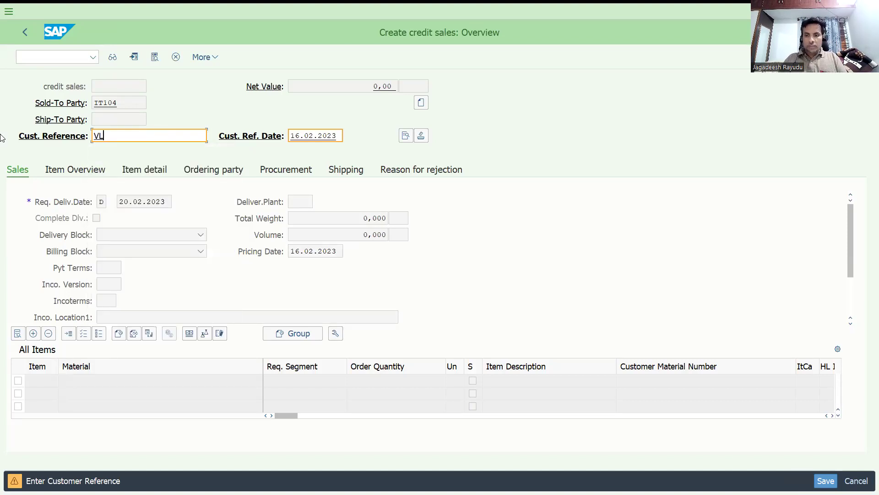
{"action": "type", "text": "PODTEST"}
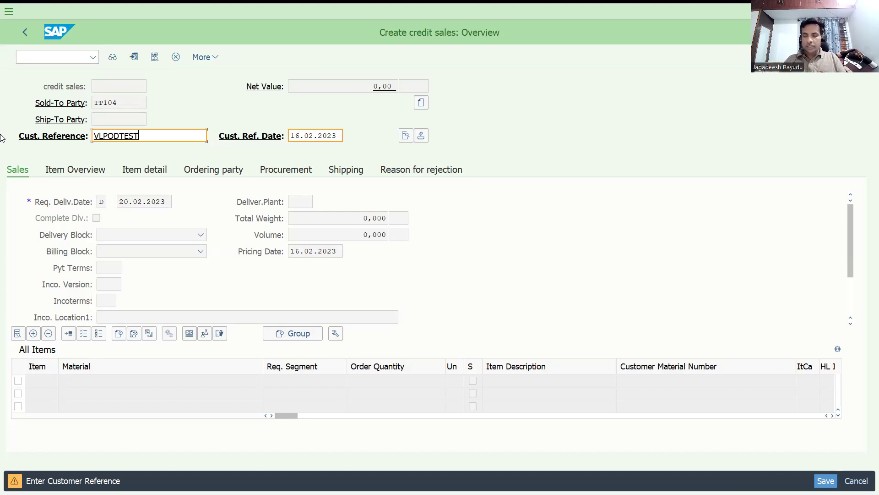
{"action": "key", "text": "Return"}
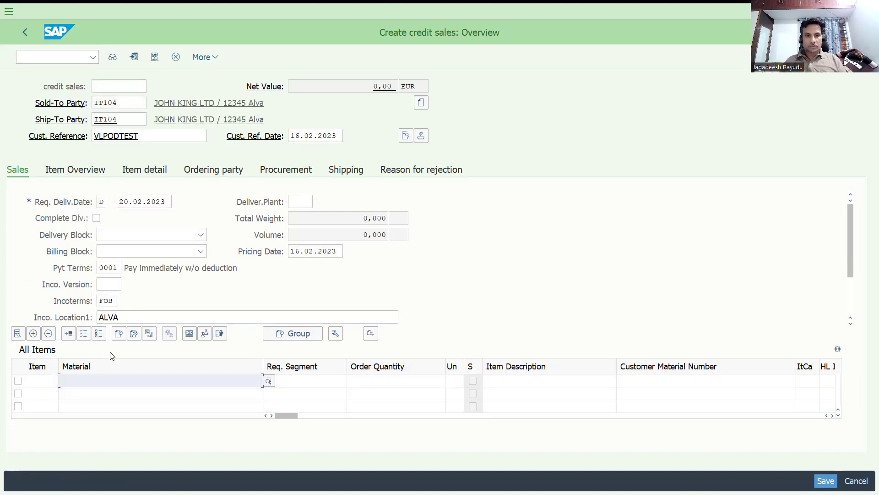
Add one unit of material 131 and save the credit sales order
{"action": "type", "text": "131"}
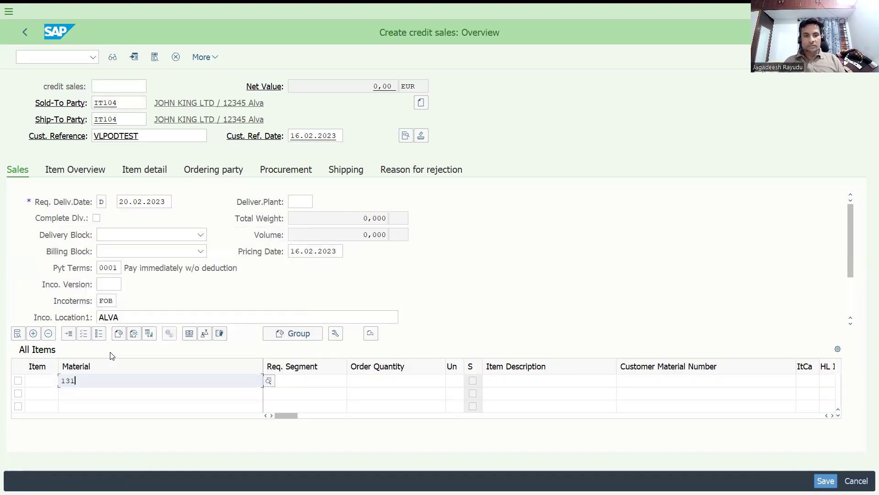
{"action": "key", "text": "Tab"}
{"action": "key", "text": "Tab"}
{"action": "type", "text": "1"}
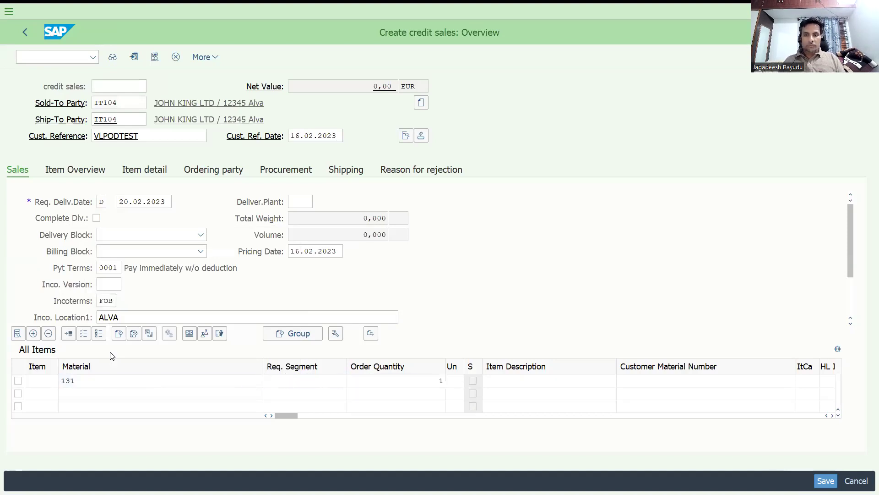
{"action": "key", "text": "Return"}
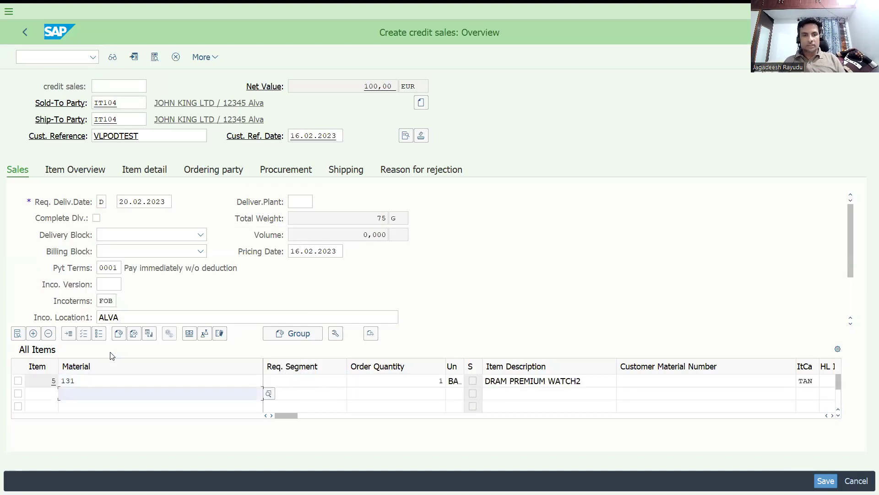
{"action": "key", "text": "ctrl+s"}
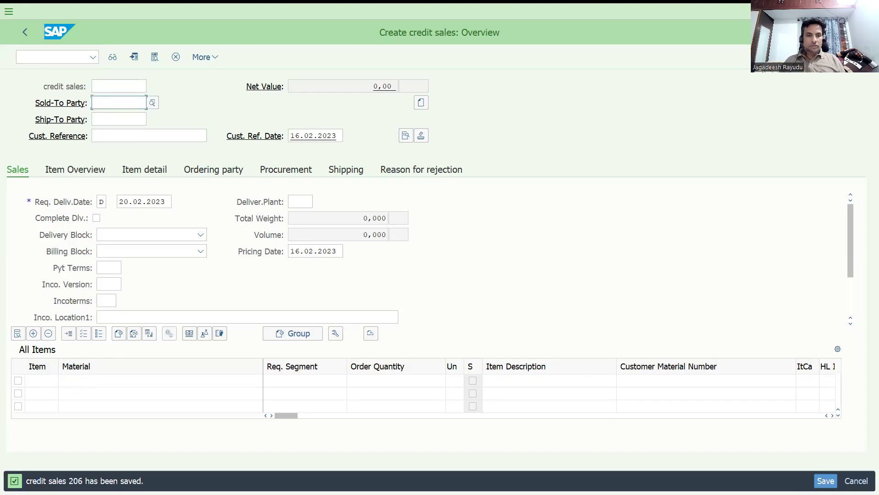
Create outbound delivery 80000130 for order 206, picking 1 unit from storage location SALE, and save it
{"action": "left_click", "coordinate": [41, 57]}
{"action": "type", "text": "/NVL01N"}
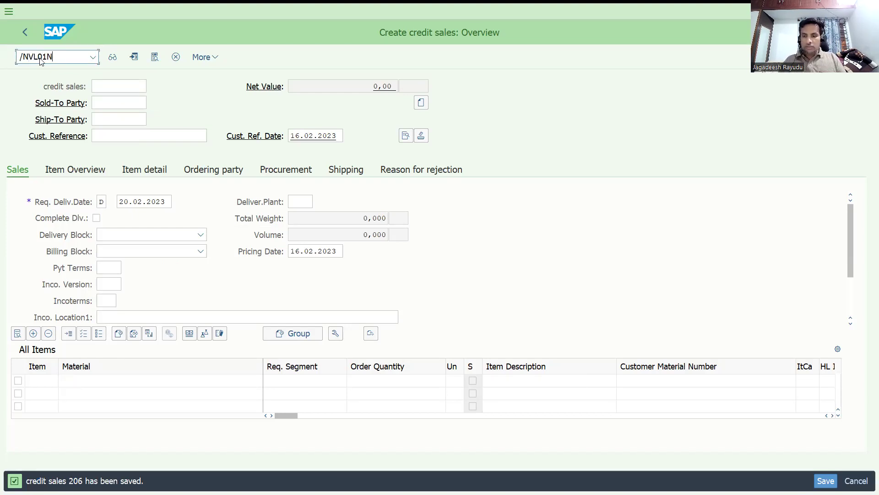
{"action": "key", "text": "Return"}
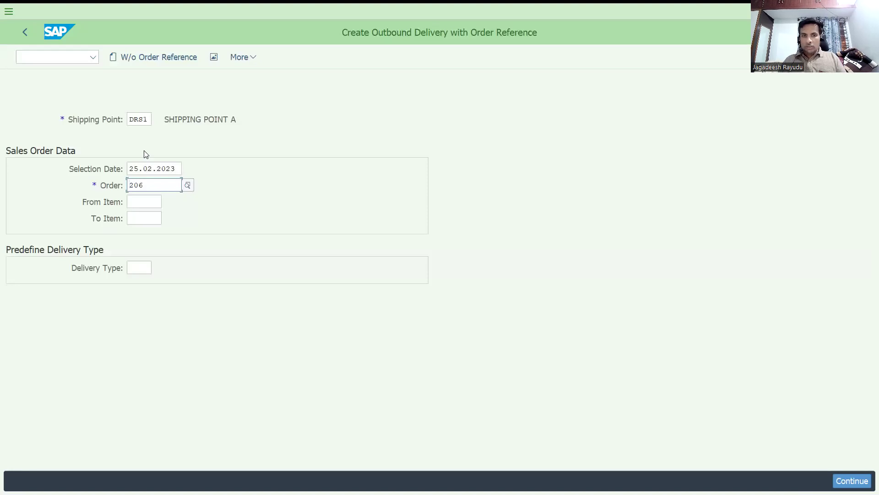
{"action": "key", "text": "Return"}
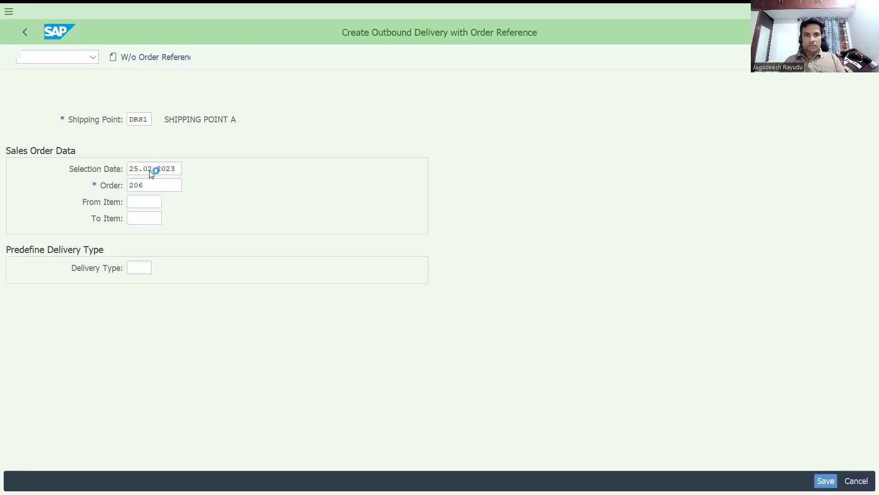
{"action": "left_click", "coordinate": [294, 249]}
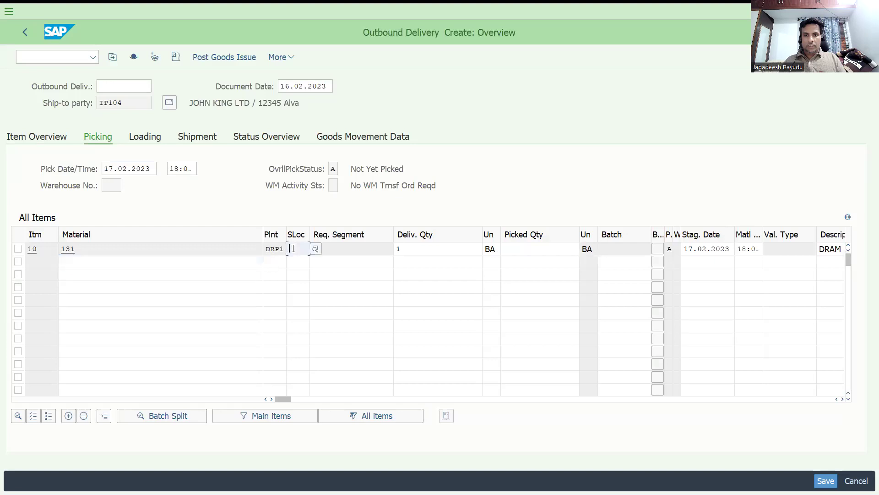
{"action": "key", "text": "Down"}
{"action": "key", "text": "Tab"}
{"action": "key", "text": "Tab"}
{"action": "key", "text": "Tab"}
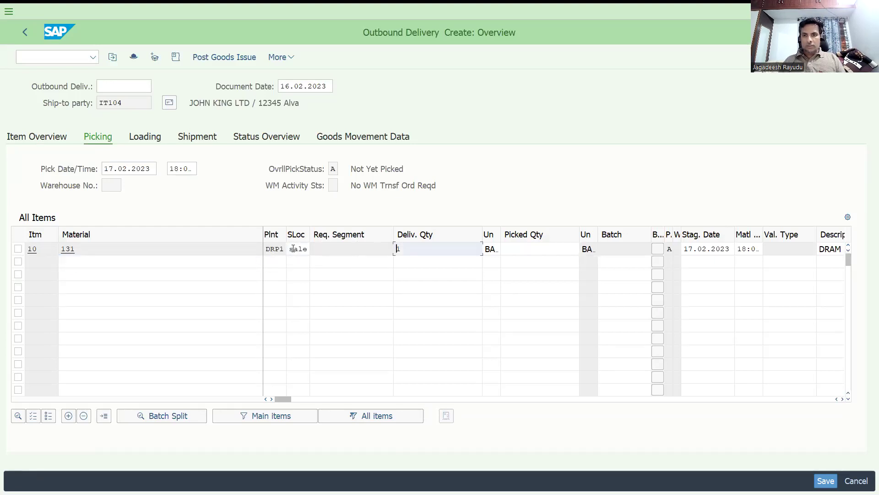
{"action": "type", "text": "1"}
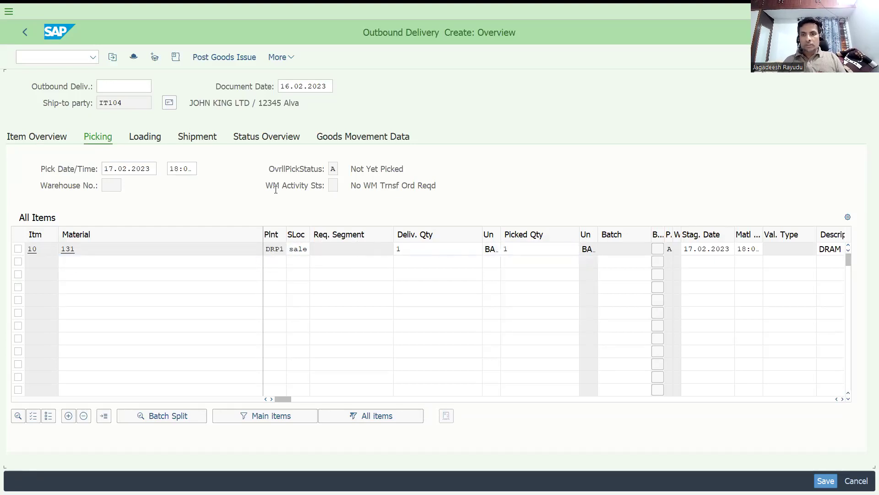
{"action": "key", "text": "Return"}
{"action": "left_click", "coordinate": [218, 58]}
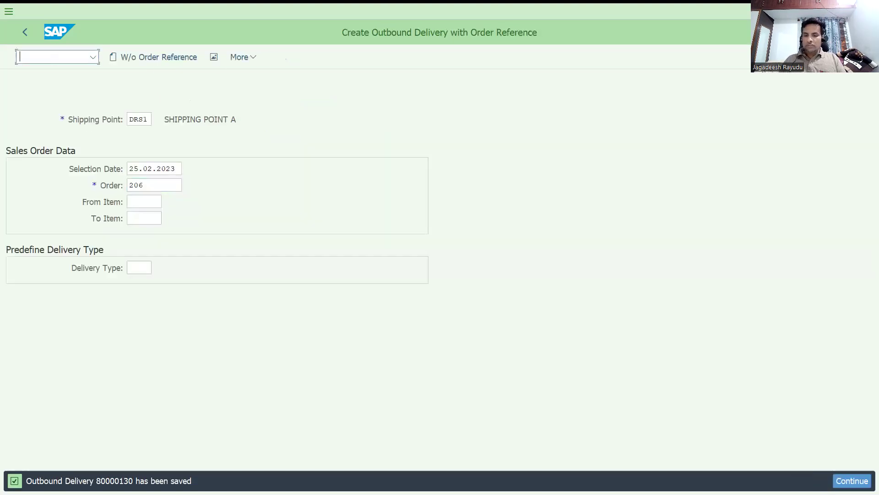
Create and save the F2 invoice 90000096 for delivery 80000130, worth 100,00 EUR
{"action": "type", "text": "/nvf01"}
{"action": "key", "text": "Return"}
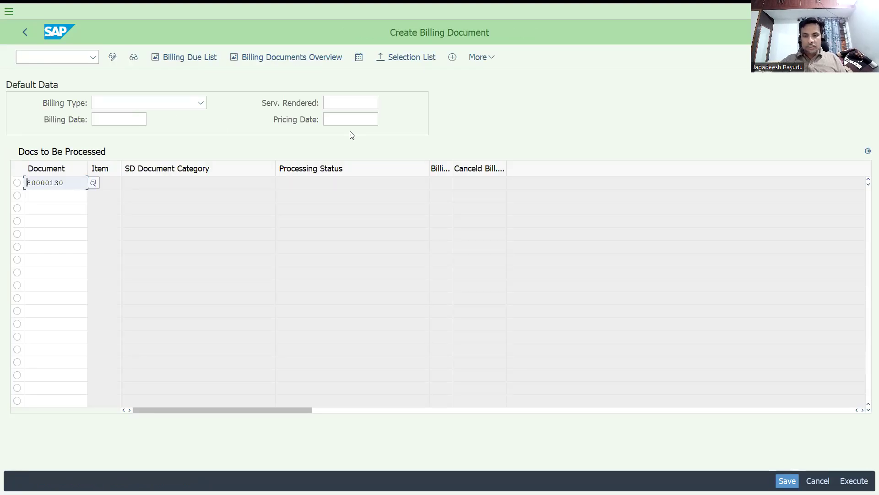
{"action": "key", "text": "Return"}
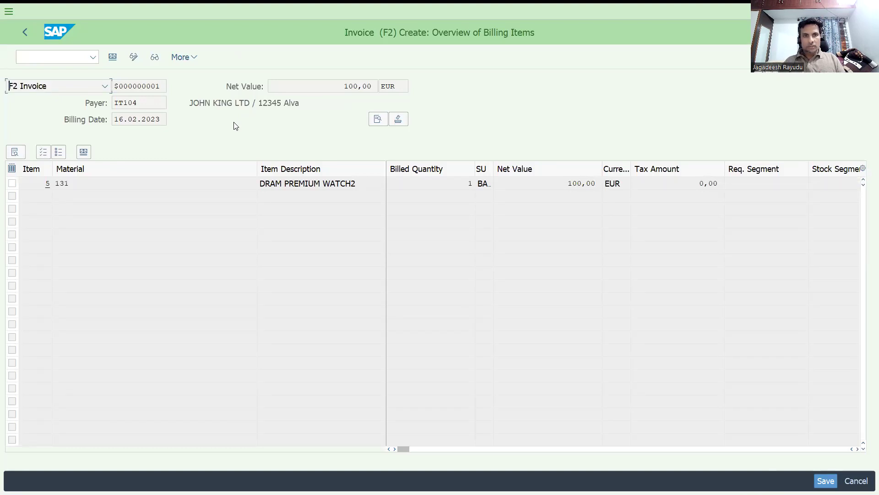
{"action": "left_click", "coordinate": [40, 60]}
{"action": "type", "text": "/NVL"}
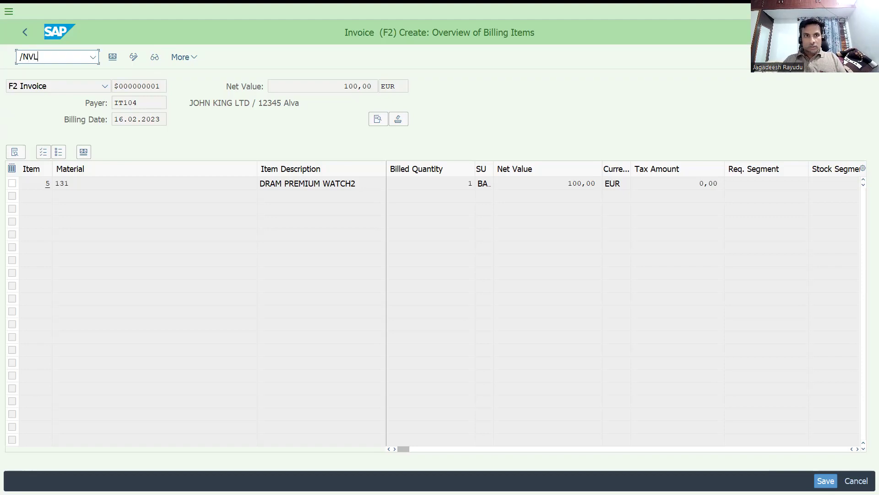
{"action": "key", "text": "BackSpace"}
{"action": "key", "text": "BackSpace"}
{"action": "key", "text": "BackSpace"}
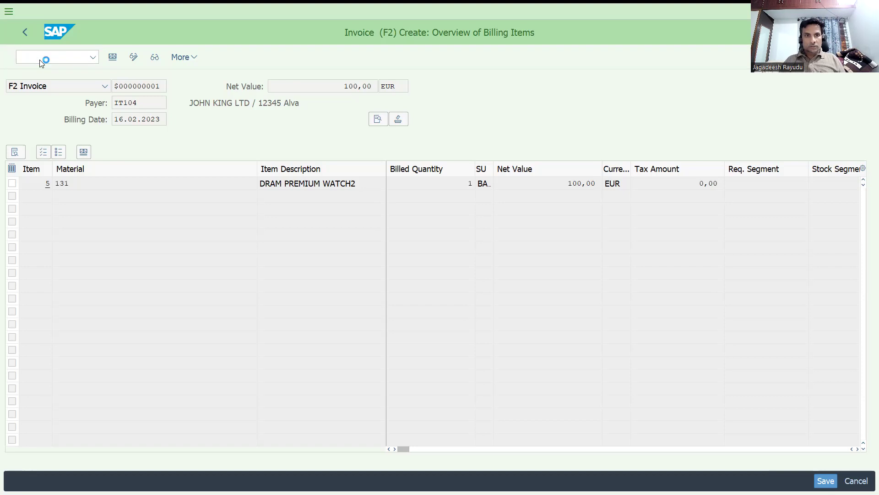
{"action": "key", "text": "ctrl+s"}
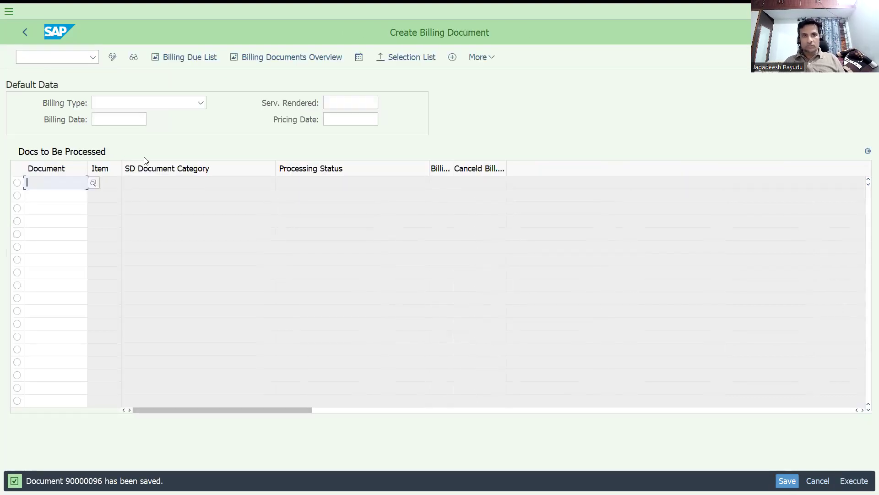
Restart billing document creation with /NVF01
{"action": "left_click", "coordinate": [44, 60]}
{"action": "type", "text": "/"}
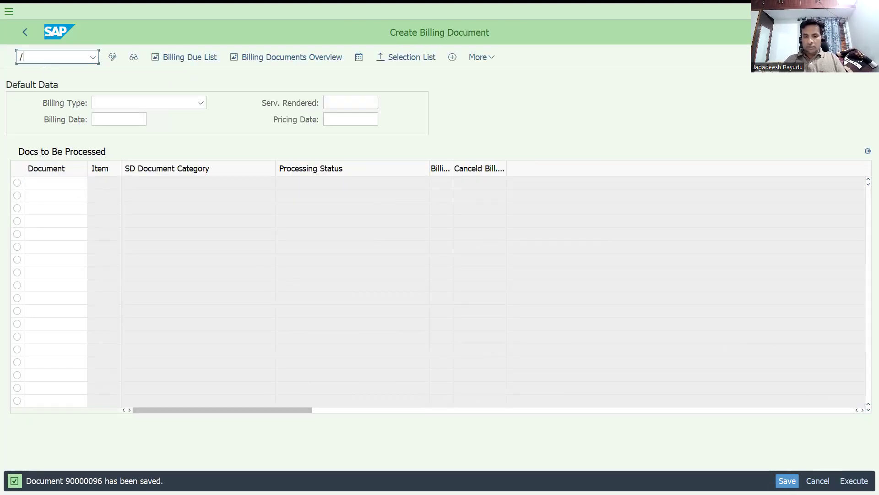
{"action": "type", "text": "NVF01"}
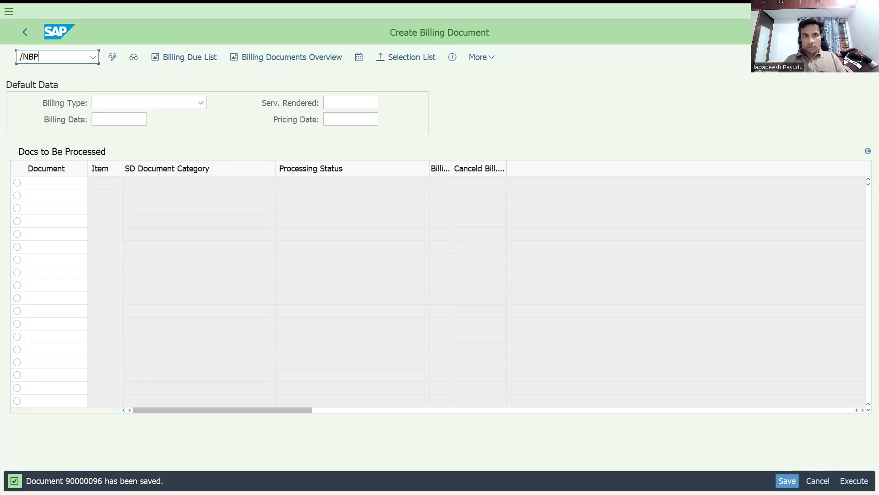
{"action": "key", "text": "Return"}
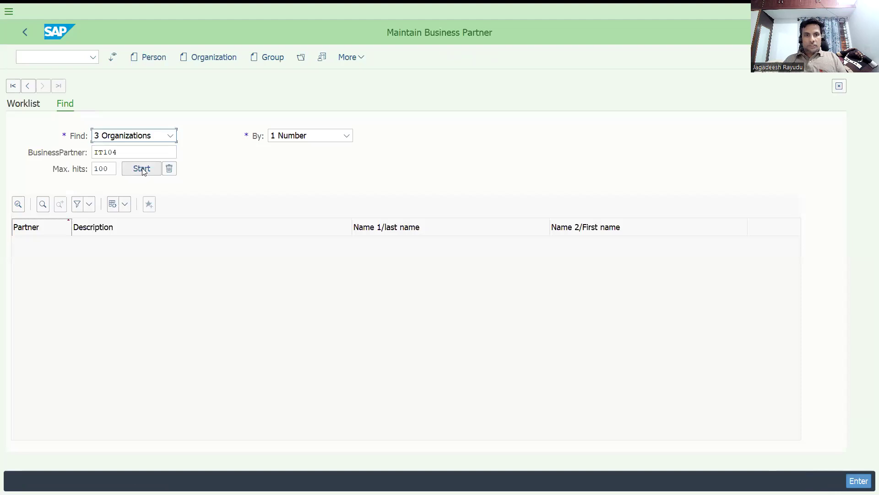
Check that business partner IT104 is POD-relevant with a 3,00 POD timeframe, changing nothing
{"action": "left_click", "coordinate": [147, 168]}
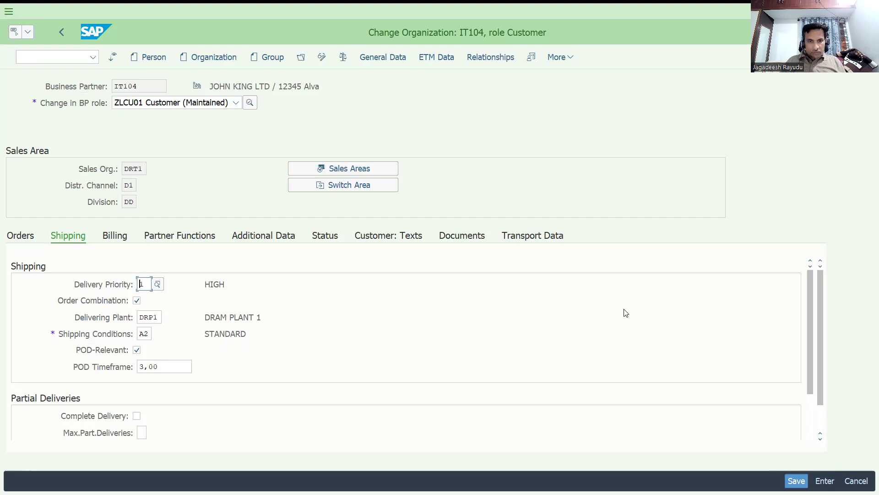
{"action": "left_click_drag", "start_coordinate": [811, 311], "coordinate": [821, 387]}
{"action": "scroll", "coordinate": [819, 387], "scroll_direction": "up", "scroll_amount": 3}
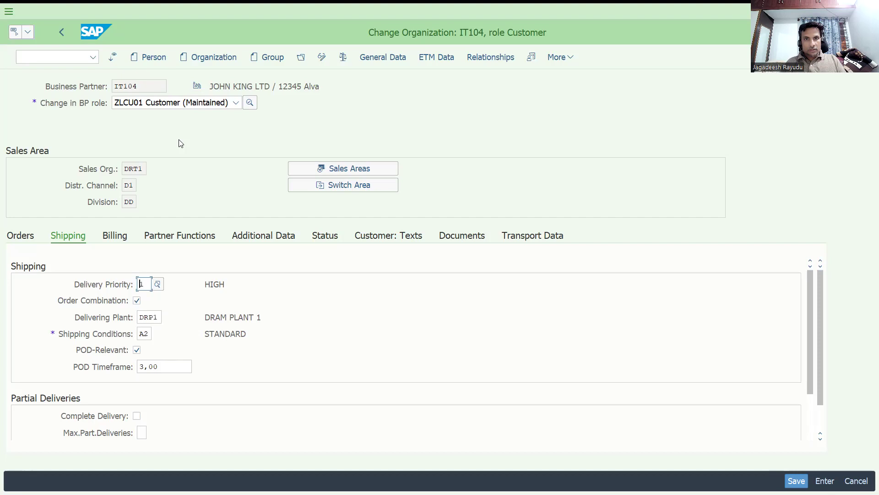
{"action": "key", "text": "Return"}
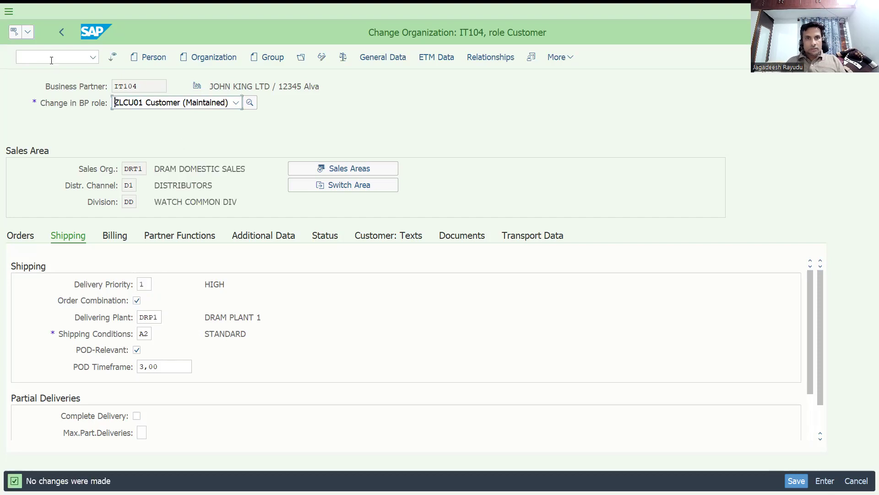
Start a new sales document with /nva01
{"action": "left_click", "coordinate": [52, 59]}
{"action": "type", "text": "/nva01"}
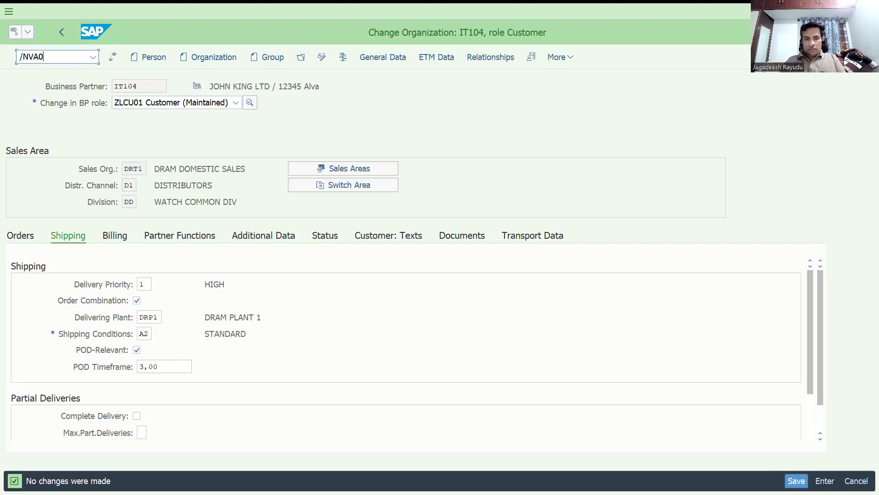
{"action": "key", "text": "Return"}
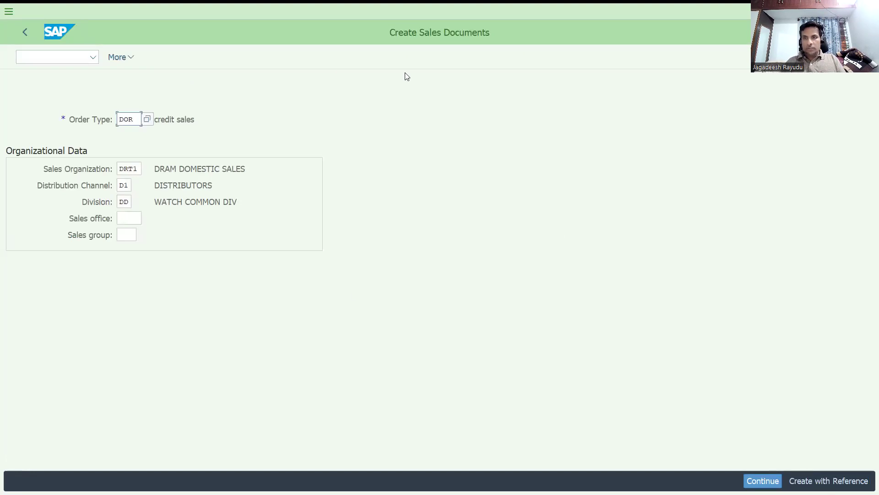
Leave sales document creation and open the SPRO implementation guide
{"action": "key", "text": "F3"}
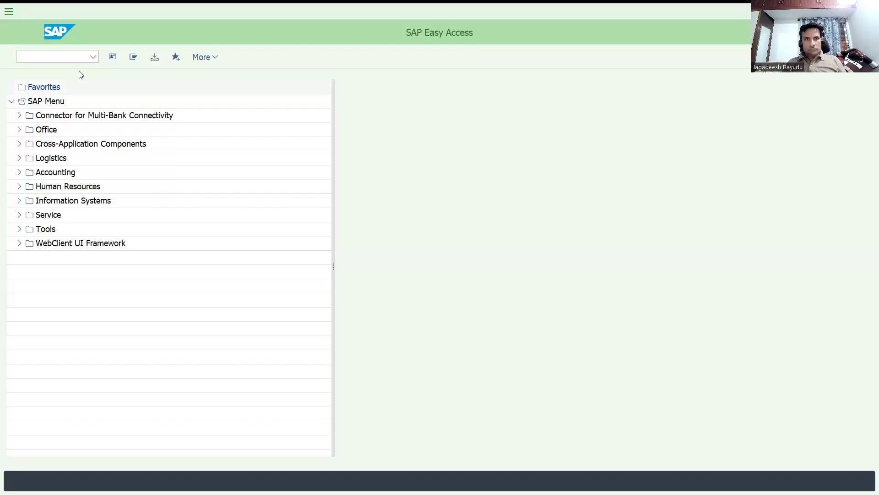
{"action": "left_click", "coordinate": [59, 57]}
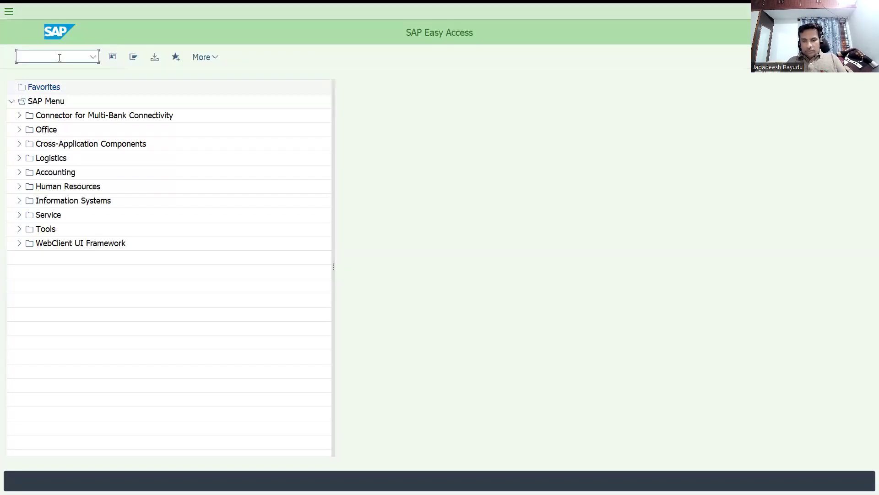
{"action": "type", "text": "SPRO"}
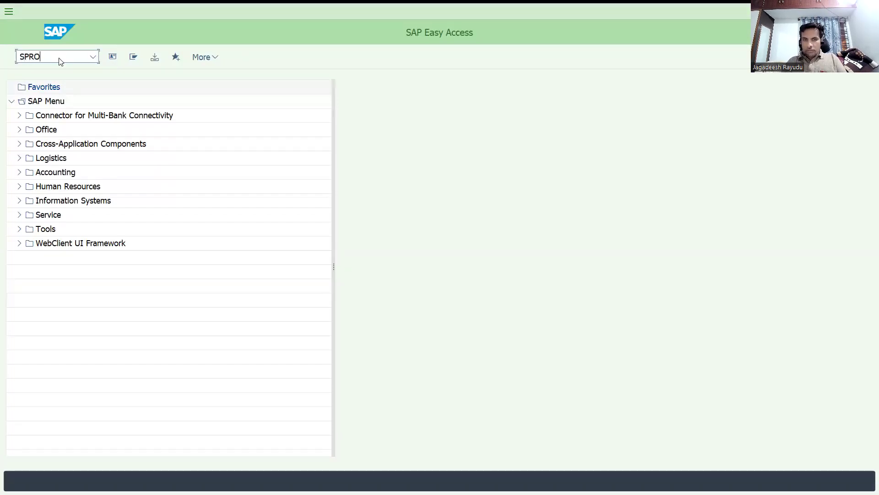
{"action": "key", "text": "Return"}
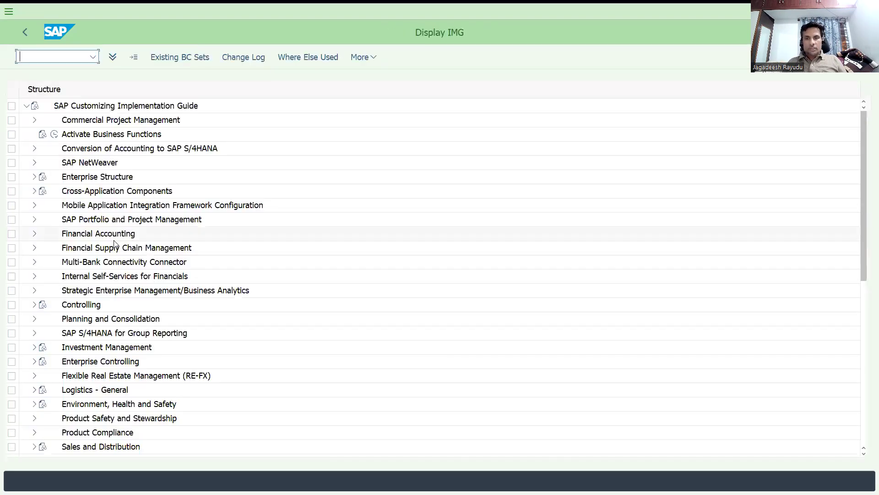
Expand Logistics Execution and then Shipping in the customizing tree
{"action": "left_click", "coordinate": [115, 240]}
{"action": "key", "text": "Down"}
{"action": "key", "text": "Down"}
{"action": "key", "text": "Down"}
{"action": "key", "text": "Down"}
{"action": "key", "text": "Down"}
{"action": "key", "text": "Down"}
{"action": "key", "text": "Down"}
{"action": "key", "text": "Down"}
{"action": "key", "text": "Down"}
{"action": "key", "text": "Down"}
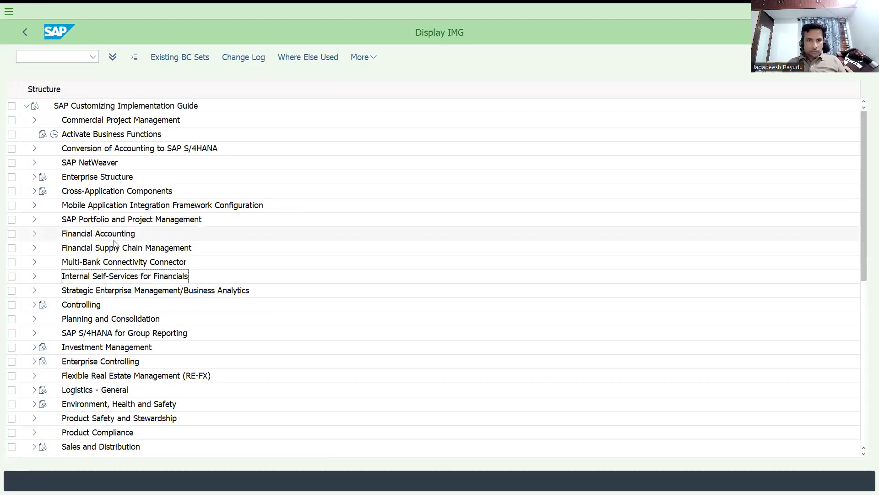
{"action": "key", "text": "Down"}
{"action": "key", "text": "Down"}
{"action": "key", "text": "Down"}
{"action": "key", "text": "Down"}
{"action": "key", "text": "Down"}
{"action": "key", "text": "Down"}
{"action": "key", "text": "Down"}
{"action": "key", "text": "Down"}
{"action": "key", "text": "Down"}
{"action": "key", "text": "Down"}
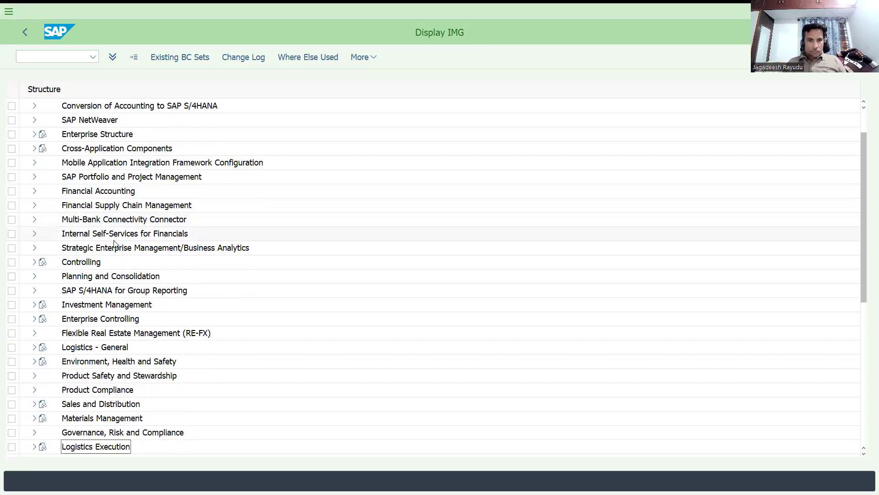
{"action": "key", "text": "Up"}
{"action": "key", "text": "Up"}
{"action": "key", "text": "Right"}
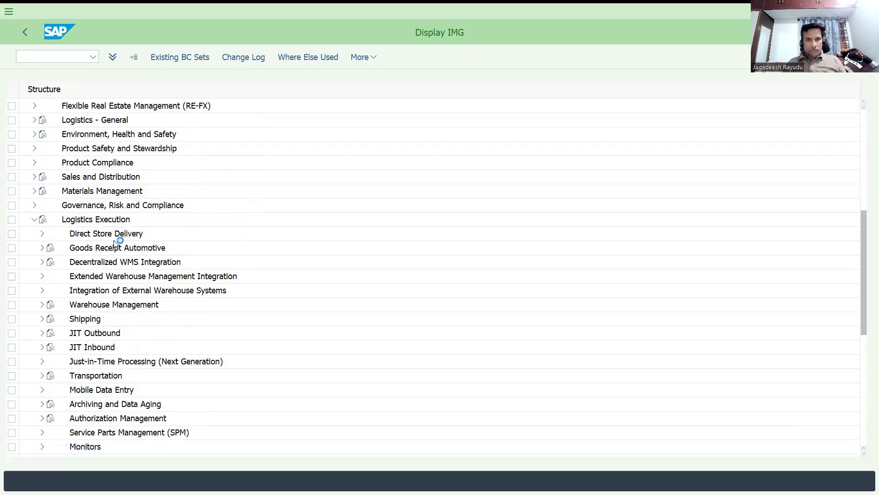
{"action": "key", "text": "Down"}
{"action": "key", "text": "Down"}
{"action": "key", "text": "Down"}
{"action": "key", "text": "Down"}
{"action": "key", "text": "Down"}
{"action": "key", "text": "Down"}
{"action": "key", "text": "Down"}
{"action": "key", "text": "Down"}
{"action": "key", "text": "Down"}
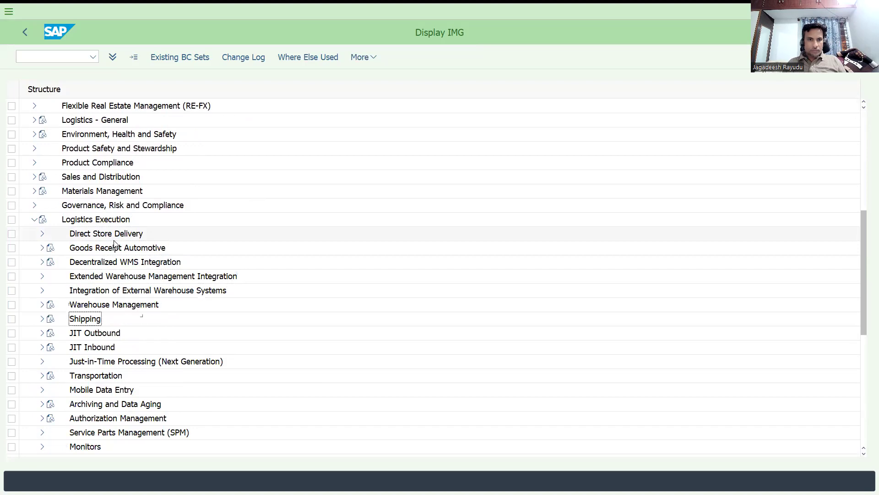
{"action": "key", "text": "Up"}
{"action": "key", "text": "Up"}
{"action": "key", "text": "Up"}
{"action": "key", "text": "Up"}
{"action": "key", "text": "Up"}
{"action": "key", "text": "Up"}
{"action": "key", "text": "Up"}
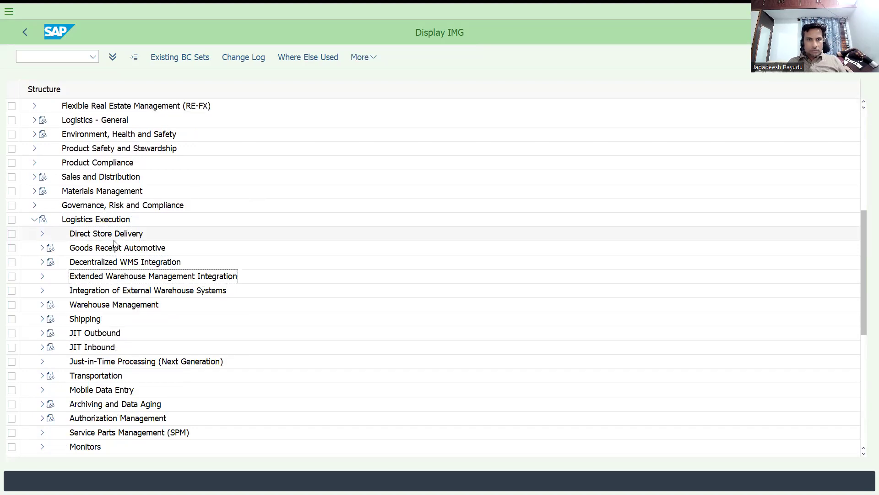
{"action": "key", "text": "Down"}
{"action": "key", "text": "Down"}
{"action": "key", "text": "Down"}
{"action": "key", "text": "Down"}
{"action": "key", "text": "Down"}
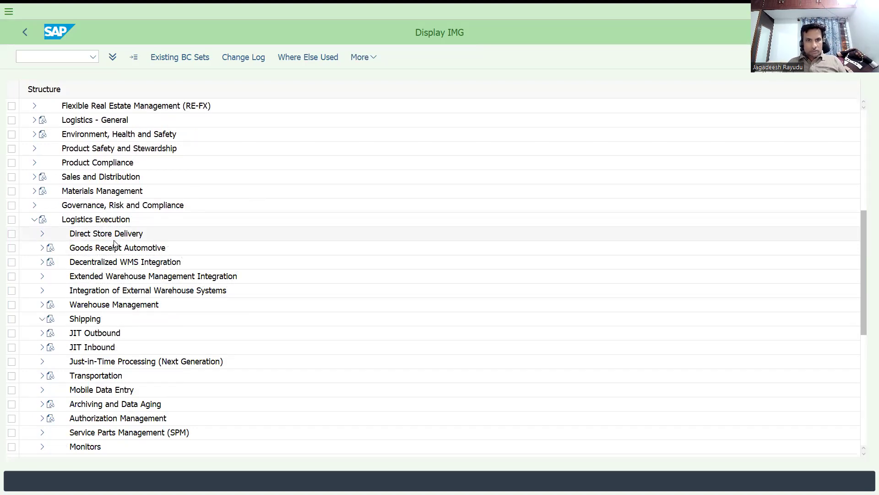
{"action": "key", "text": "Right"}
Expand Deliveries > Proof of Delivery and run Set POD-Relevance Depending on Delivery Item Category
{"action": "key", "text": "Down"}
{"action": "key", "text": "Down"}
{"action": "key", "text": "Down"}
{"action": "key", "text": "Down"}
{"action": "key", "text": "Down"}
{"action": "key", "text": "Down"}
{"action": "key", "text": "Down"}
{"action": "key", "text": "Down"}
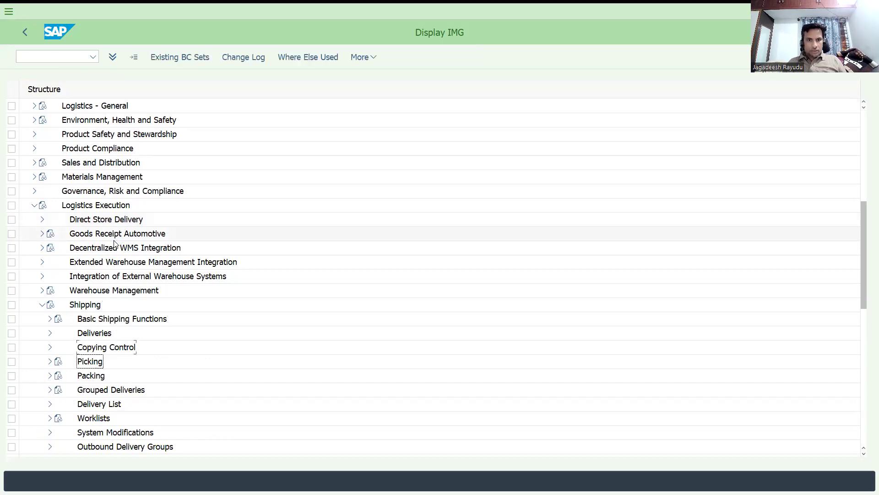
{"action": "key", "text": "Down"}
{"action": "key", "text": "Down"}
{"action": "key", "text": "Down"}
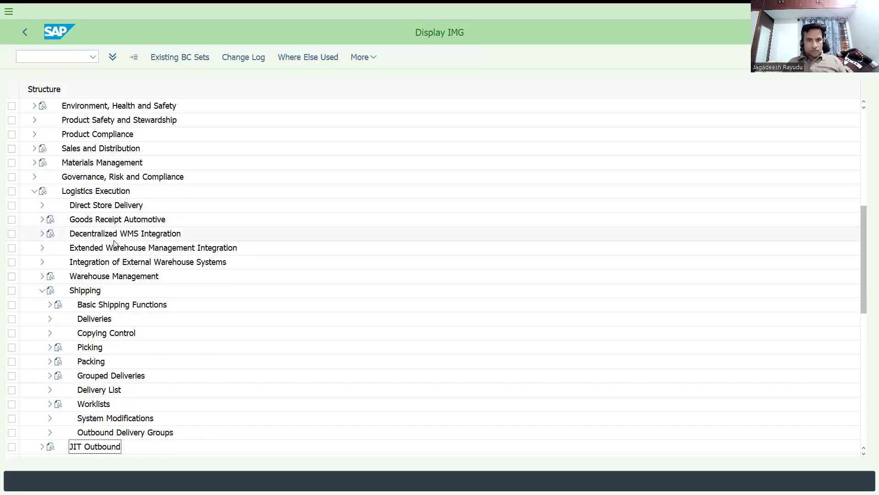
{"action": "key", "text": "Up"}
{"action": "key", "text": "Up"}
{"action": "key", "text": "Up"}
{"action": "key", "text": "Up"}
{"action": "key", "text": "Up"}
{"action": "key", "text": "Up"}
{"action": "key", "text": "Up"}
{"action": "key", "text": "Up"}
{"action": "key", "text": "Up"}
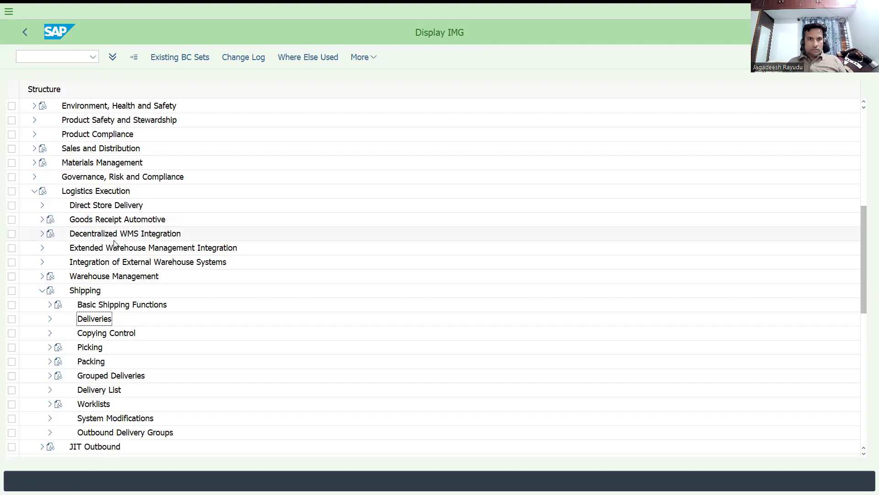
{"action": "key", "text": "Right"}
{"action": "key", "text": "Down"}
{"action": "key", "text": "Down"}
{"action": "key", "text": "Down"}
{"action": "key", "text": "Down"}
{"action": "key", "text": "Down"}
{"action": "key", "text": "Down"}
{"action": "key", "text": "Down"}
{"action": "key", "text": "Down"}
{"action": "key", "text": "Down"}
{"action": "key", "text": "Down"}
{"action": "key", "text": "Down"}
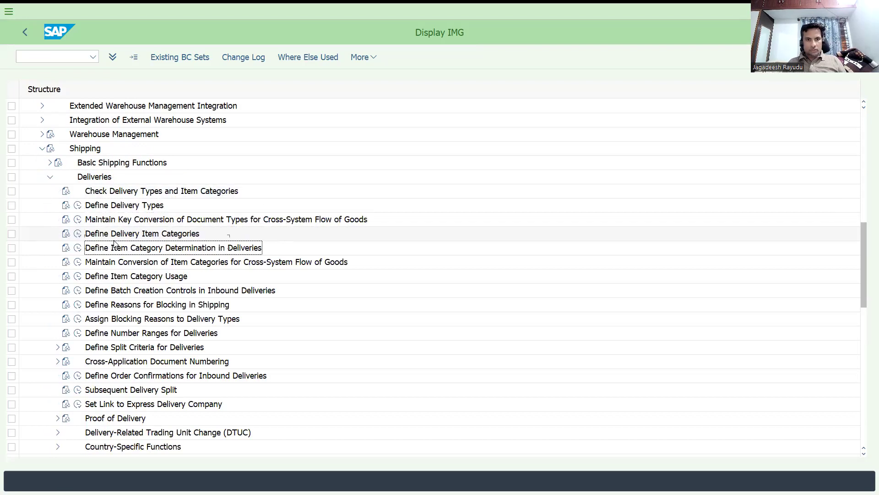
{"action": "key", "text": "Down"}
{"action": "key", "text": "Down"}
{"action": "key", "text": "Down"}
{"action": "key", "text": "Down"}
{"action": "key", "text": "Down"}
{"action": "key", "text": "Down"}
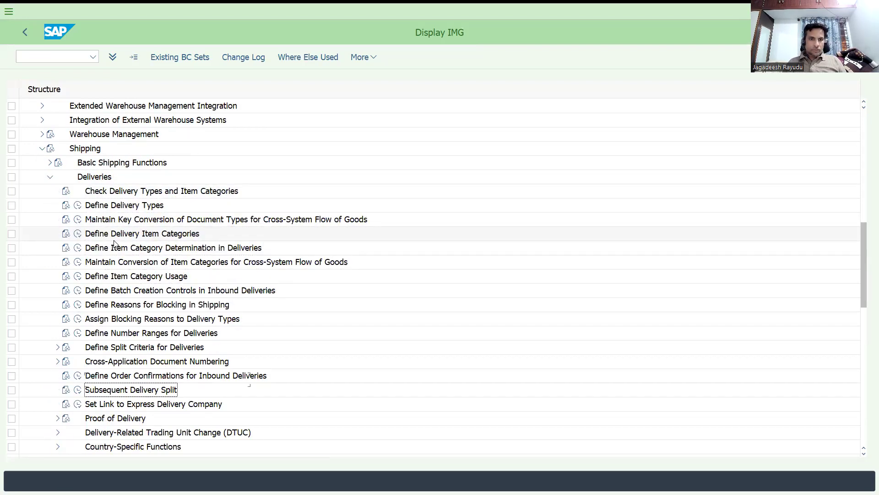
{"action": "key", "text": "Right"}
{"action": "key", "text": "Down"}
{"action": "key", "text": "Down"}
{"action": "key", "text": "Down"}
{"action": "key", "text": "Down"}
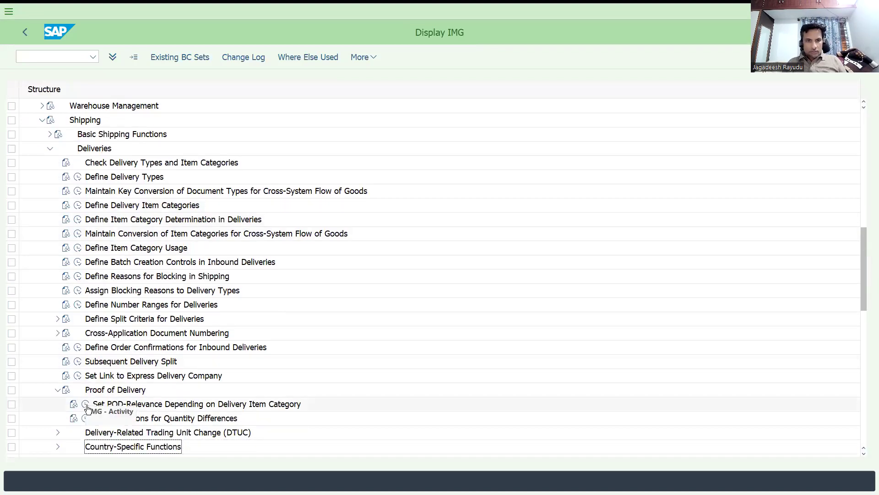
{"action": "left_click", "coordinate": [87, 408]}
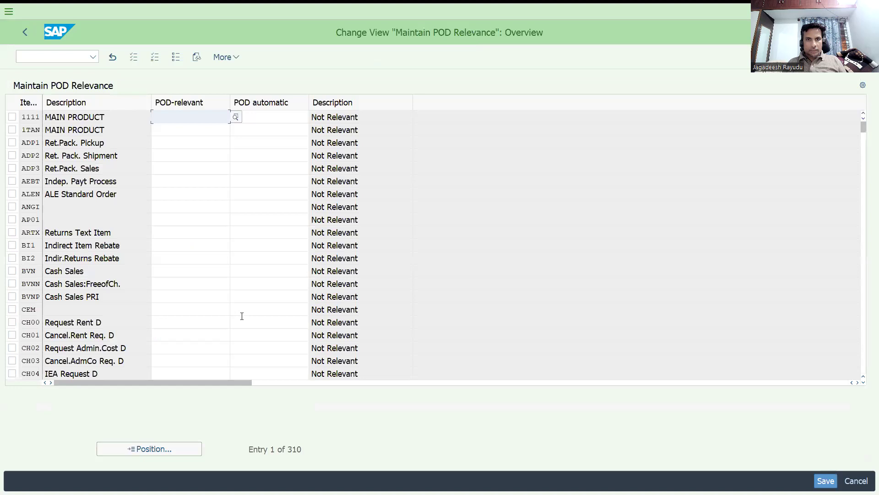
Set delivery item category TAN (Standard Item) to POD-relevant X and save under a customizing request
{"action": "left_click", "coordinate": [183, 448]}
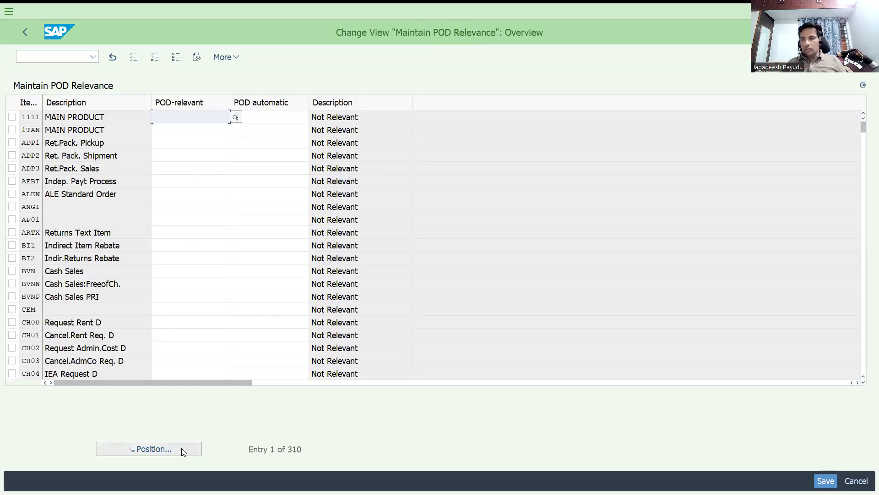
{"action": "type", "text": "TAN"}
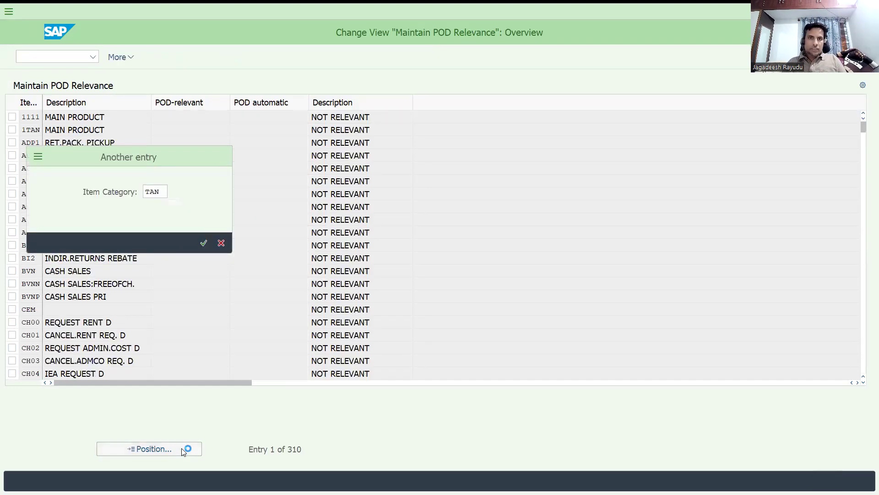
{"action": "key", "text": "Return"}
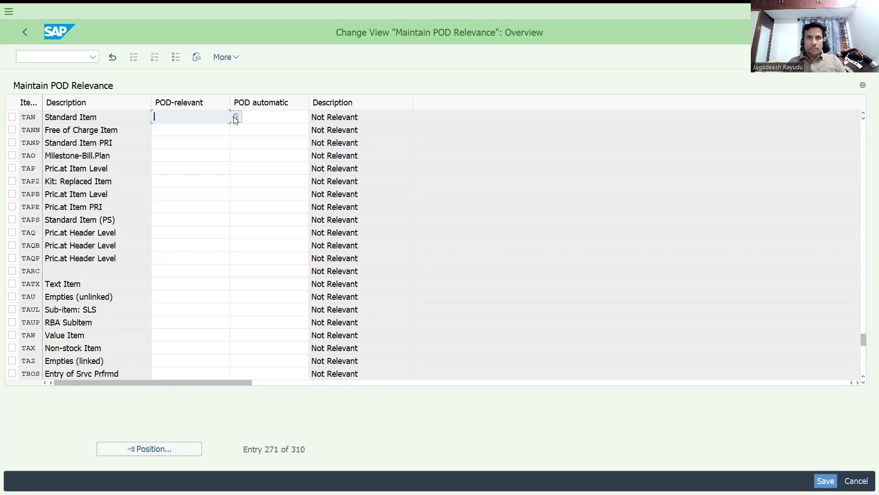
{"action": "left_click", "coordinate": [235, 118]}
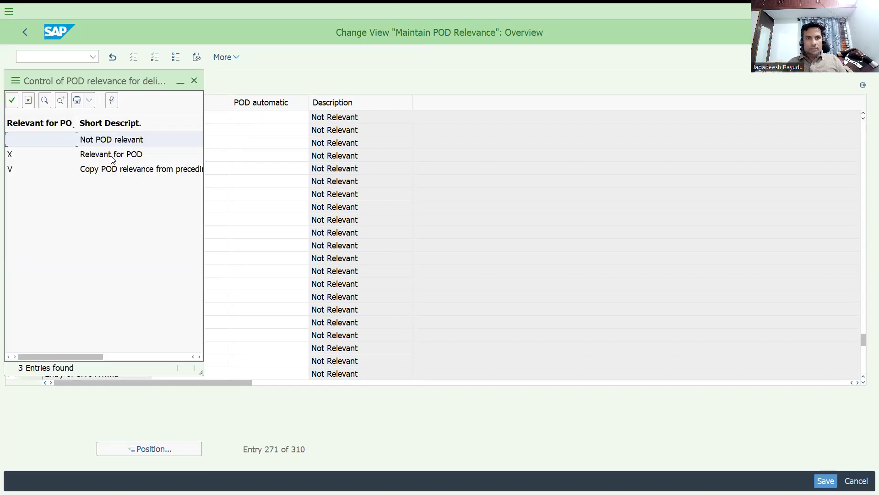
{"action": "double_click", "coordinate": [111, 159]}
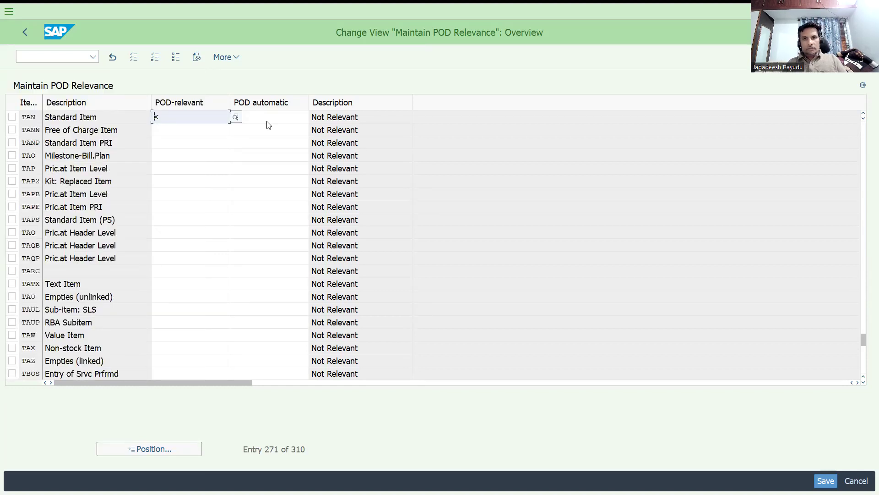
{"action": "key", "text": "ctrl+s"}
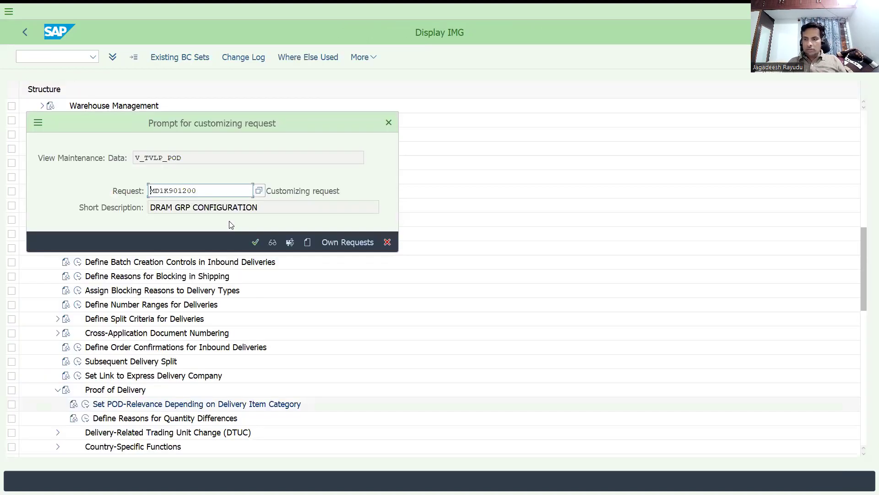
{"action": "key", "text": "Return"}
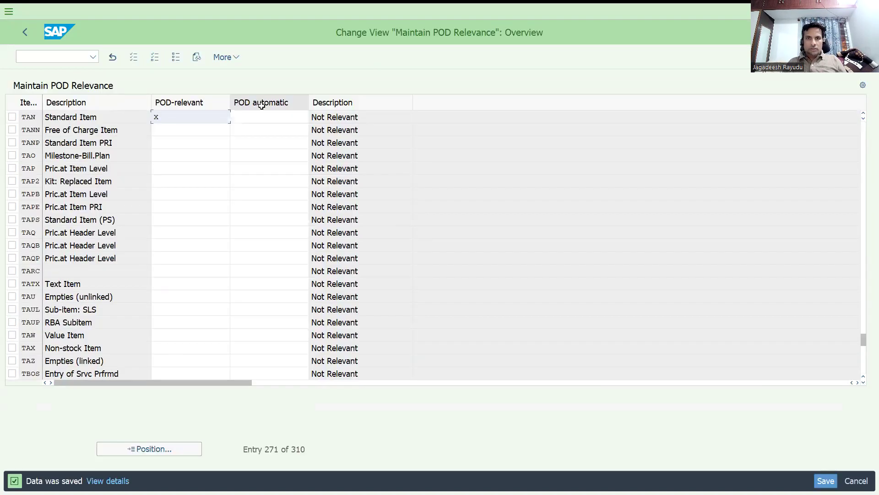
{"action": "left_click", "coordinate": [314, 118]}
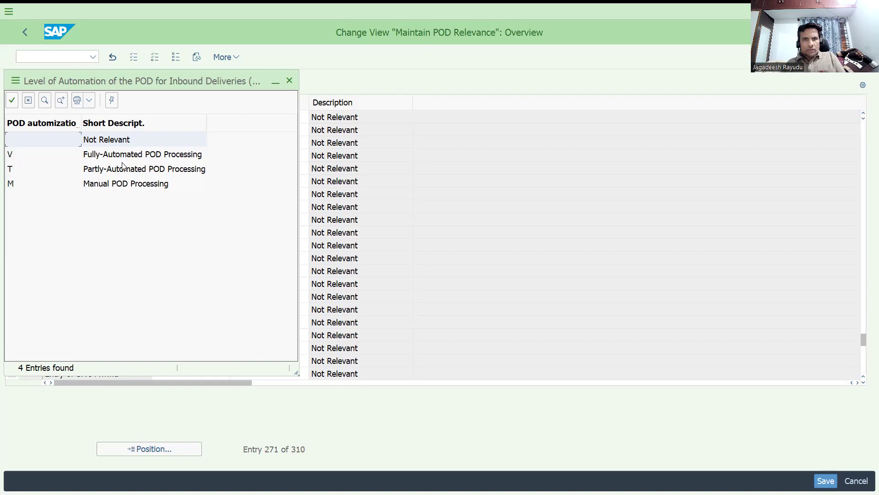
{"action": "left_click", "coordinate": [110, 184]}
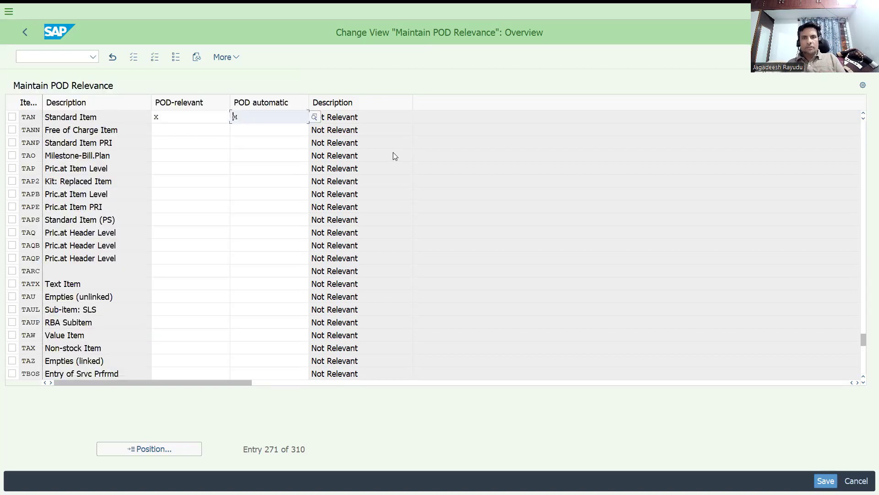
{"action": "key", "text": "Return"}
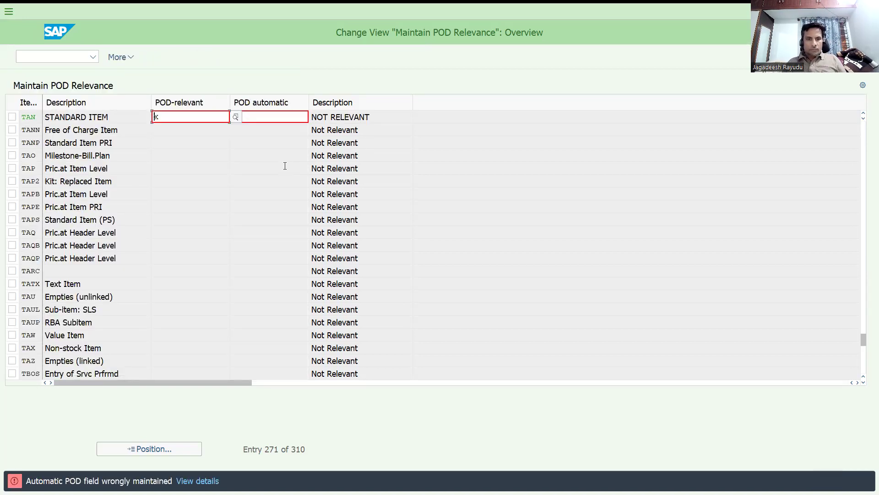
{"action": "left_click", "coordinate": [270, 118]}
{"action": "type", "text": "M"}
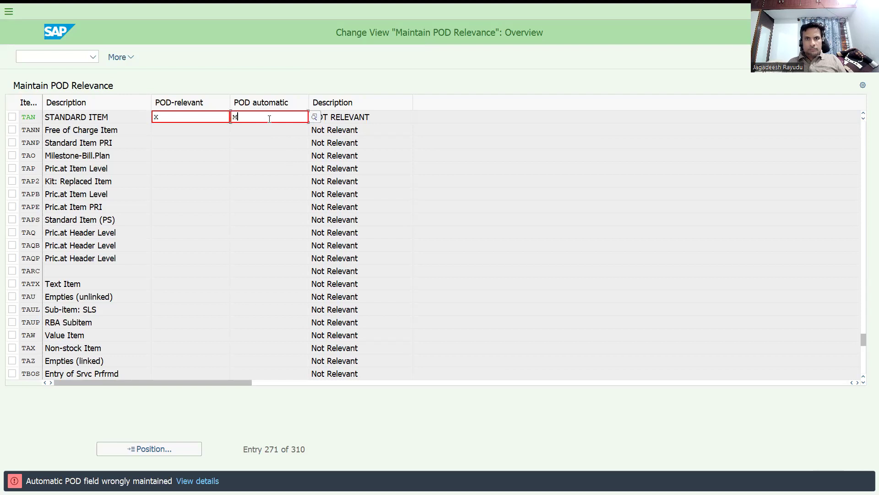
{"action": "key", "text": "BackSpace"}
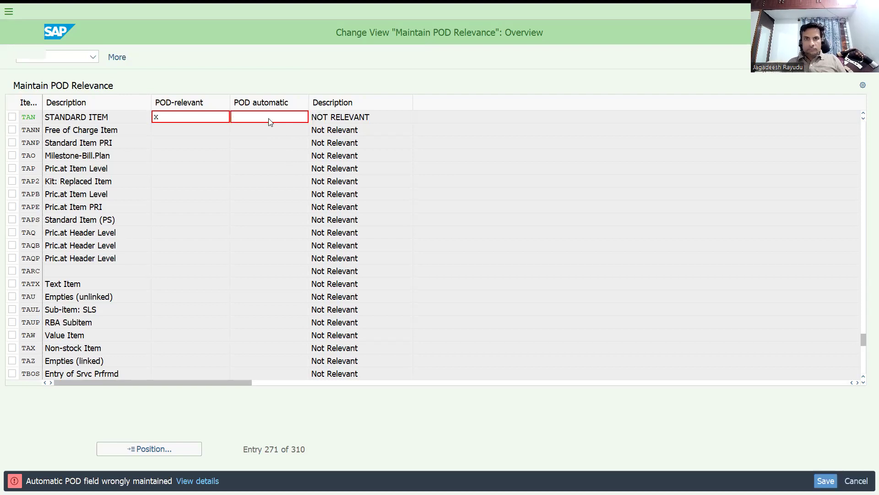
{"action": "key", "text": "ctrl+s"}
{"action": "key", "text": "ctrl+s"}
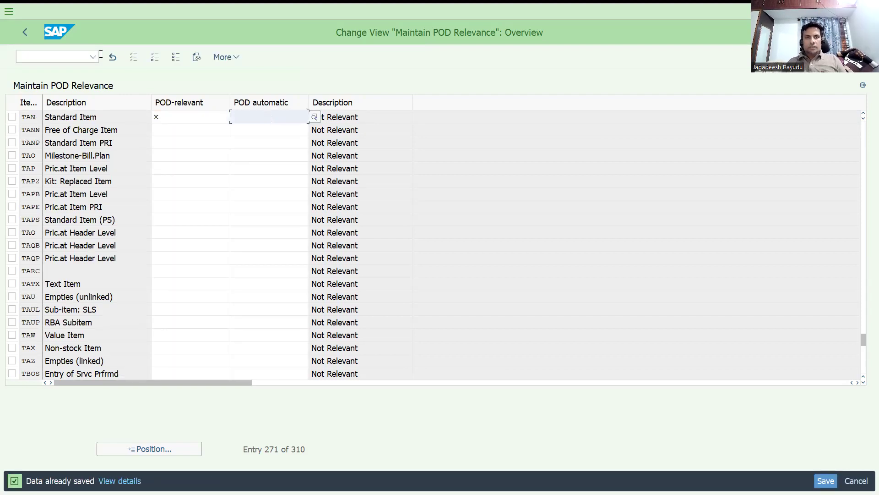
{"action": "left_click", "coordinate": [64, 56]}
{"action": "type", "text": "/"}
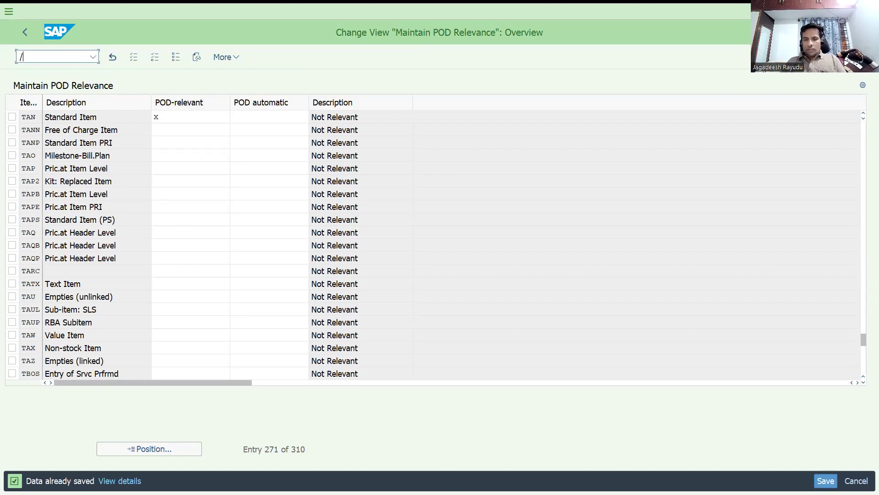
{"action": "type", "text": "N"}
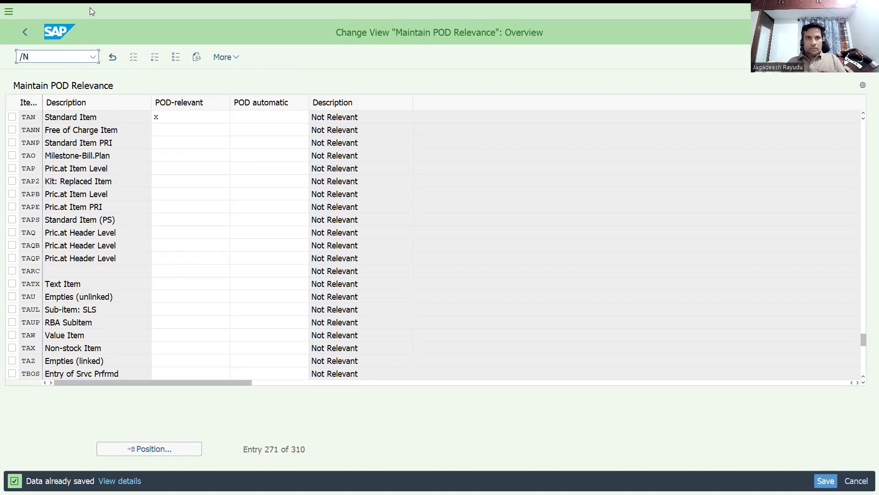
Open Define Reasons for Quantity Differences, showing DFG1 overdelivery and DFG2 underdelivery default reasons
{"action": "left_click", "coordinate": [24, 33]}
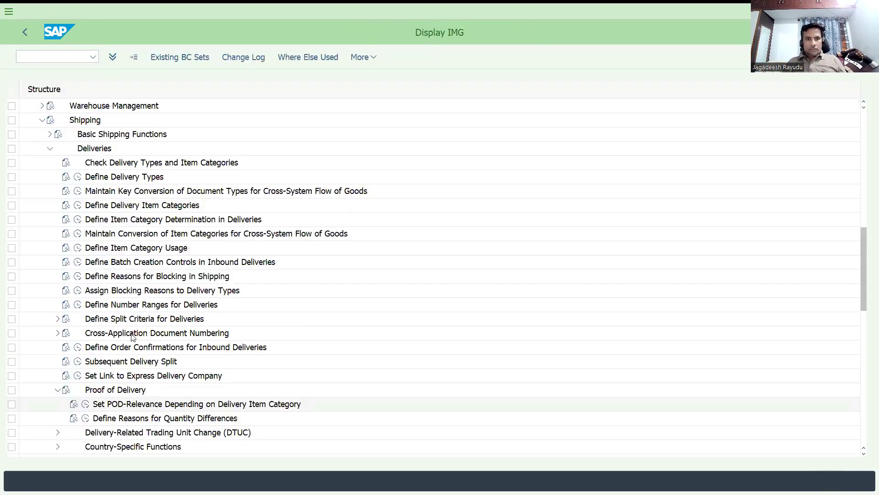
{"action": "left_click", "coordinate": [86, 419]}
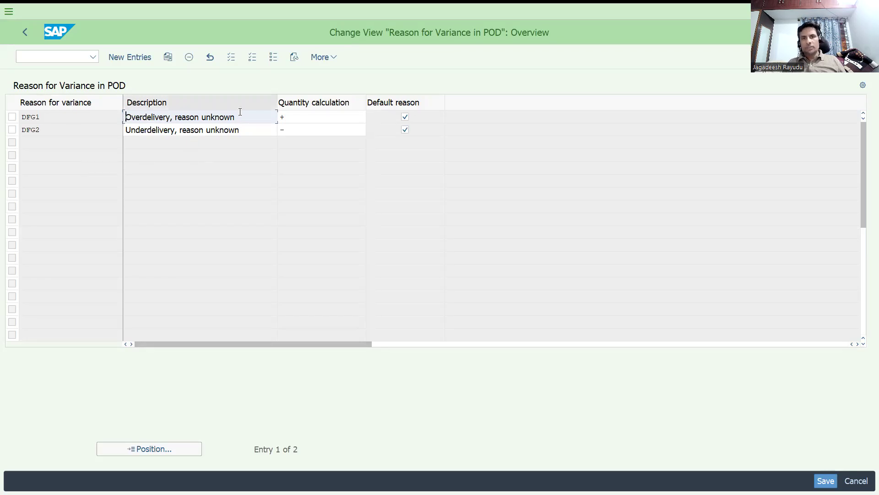
{"action": "left_click", "coordinate": [33, 57]}
Start a new sales order for sold-to party IT104, accepting the reference and warning
{"action": "type", "text": "/NV"}
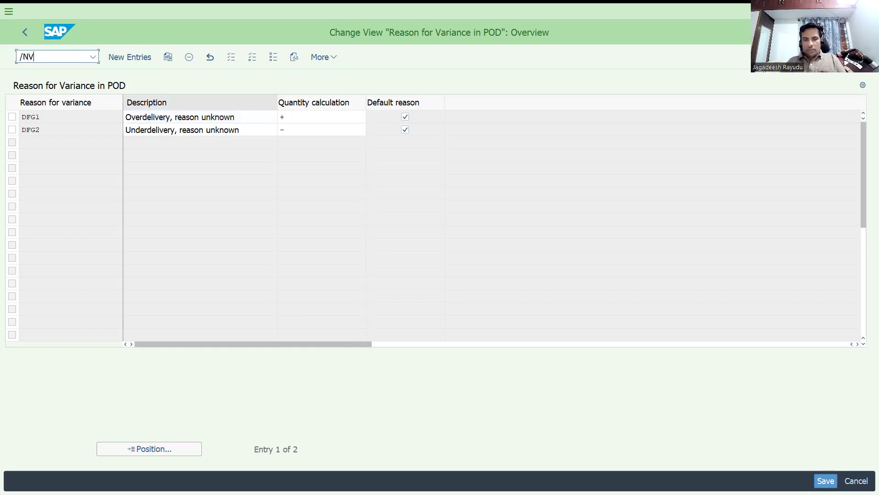
{"action": "type", "text": "A01"}
{"action": "key", "text": "Return"}
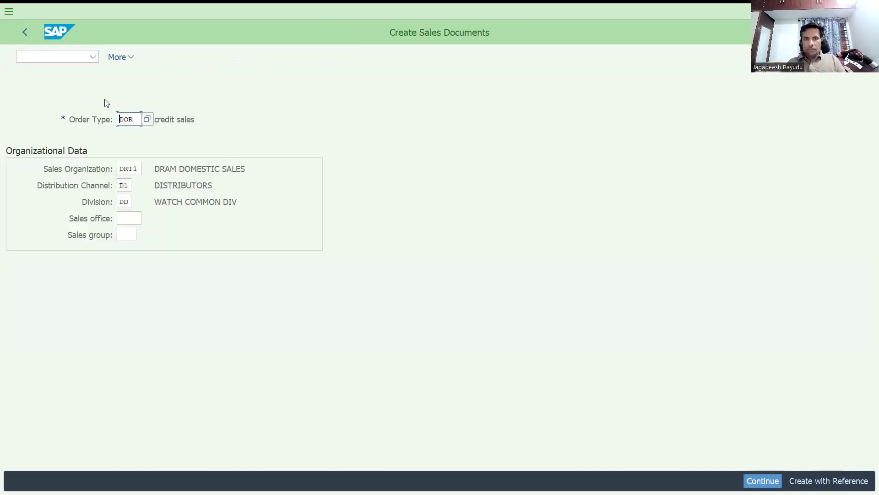
{"action": "type", "text": "IT104"}
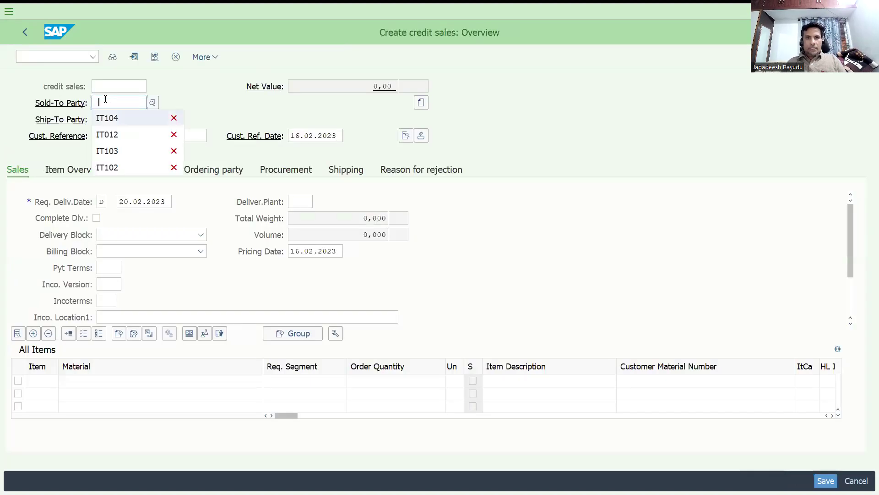
{"action": "key", "text": "Return"}
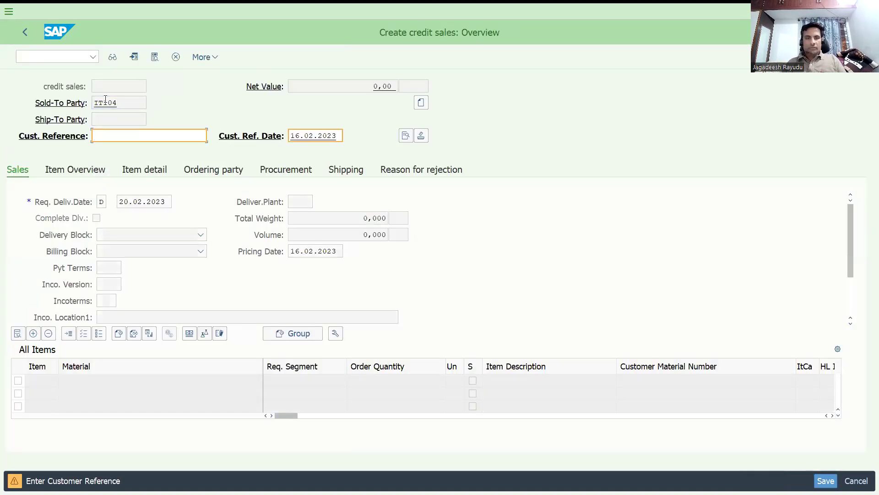
{"action": "key", "text": "Return"}
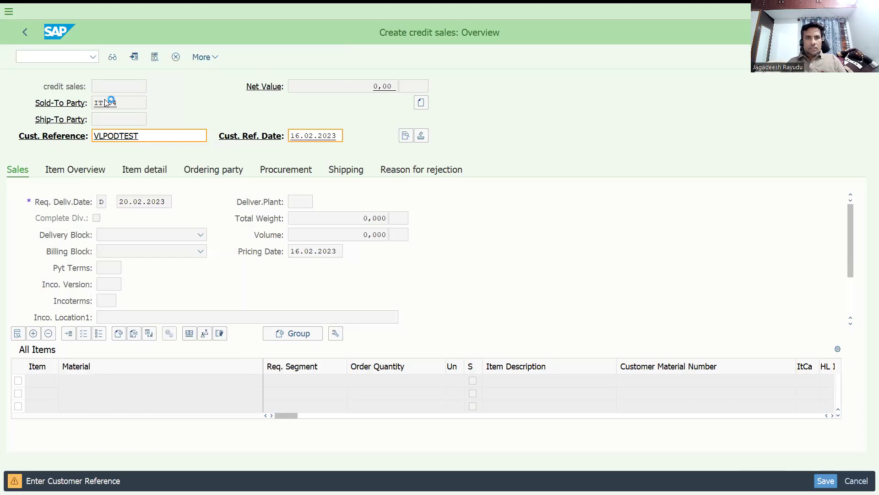
{"action": "key", "text": "Return"}
{"action": "key", "text": "Return"}
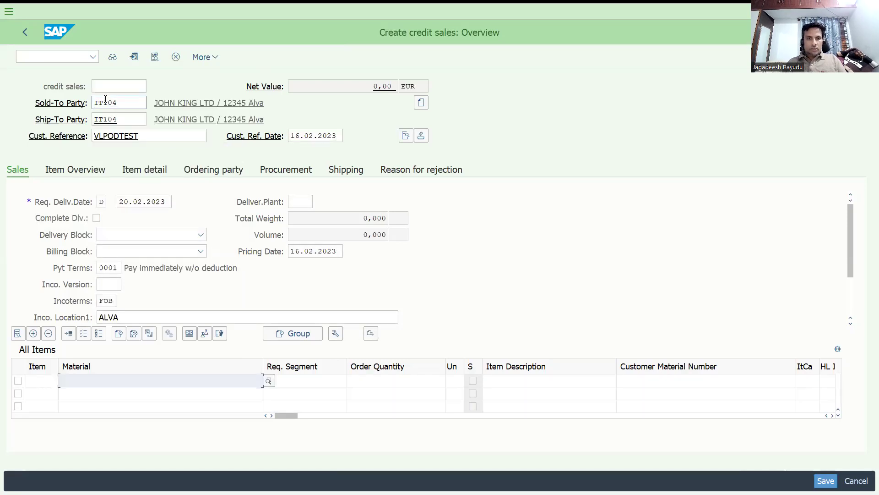
{"action": "key", "text": "Return"}
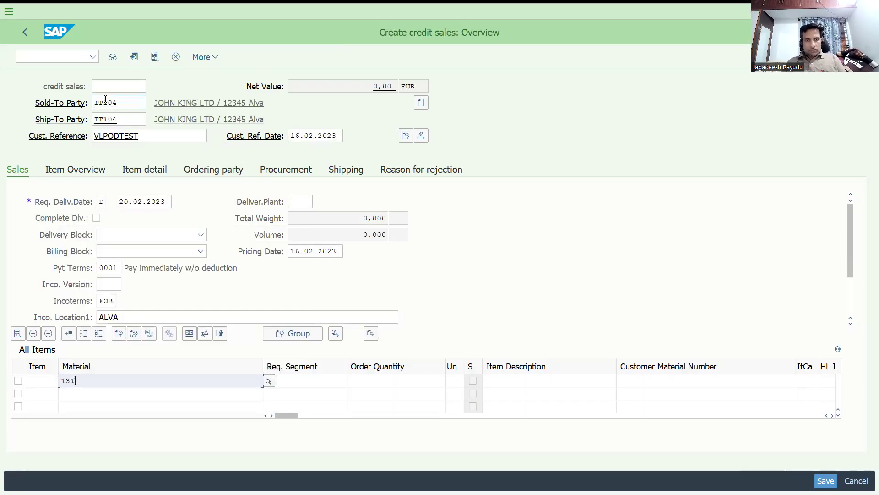
Enter quantity 10 for material 131 and save credit sales order 209
{"action": "key", "text": "Tab"}
{"action": "key", "text": "Tab"}
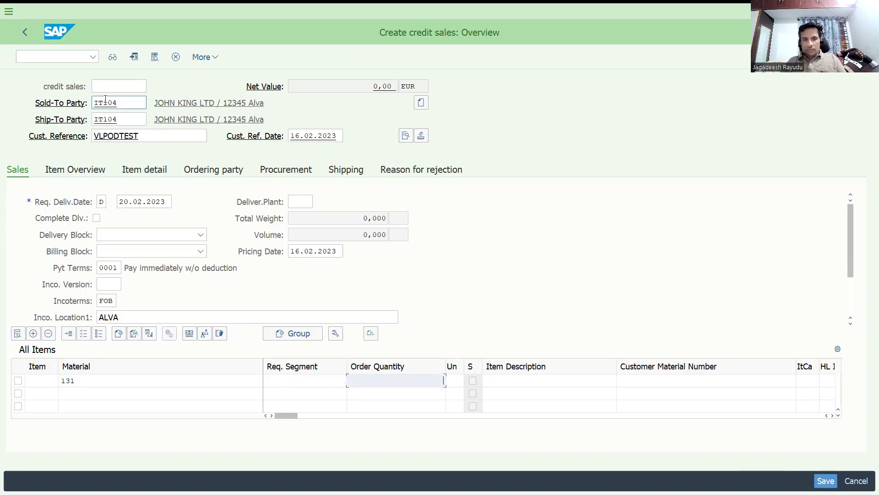
{"action": "type", "text": "10"}
{"action": "key", "text": "Return"}
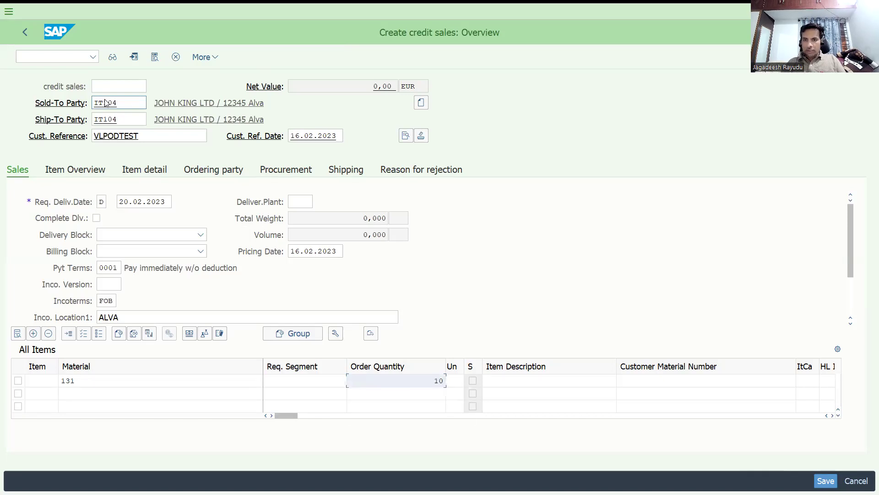
{"action": "key", "text": "Return"}
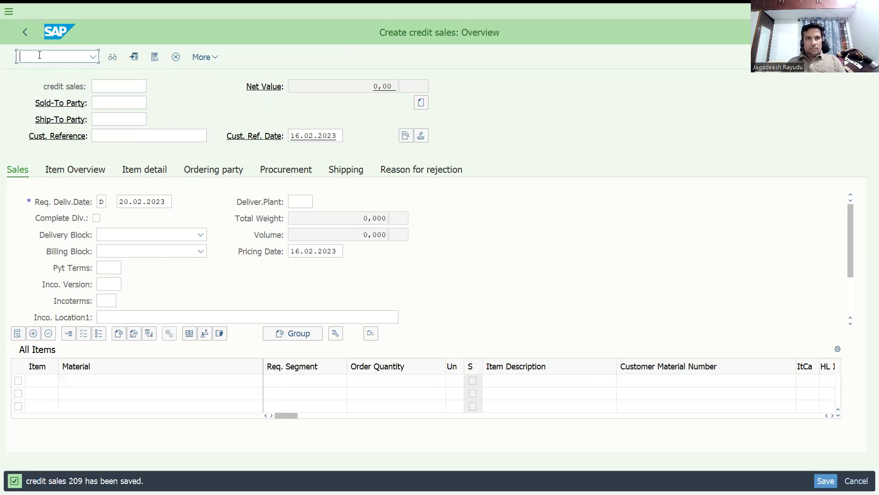
Save outbound delivery 80000133 with 10 units picked from SALE and load it into billing
{"action": "type", "text": "NVL"}
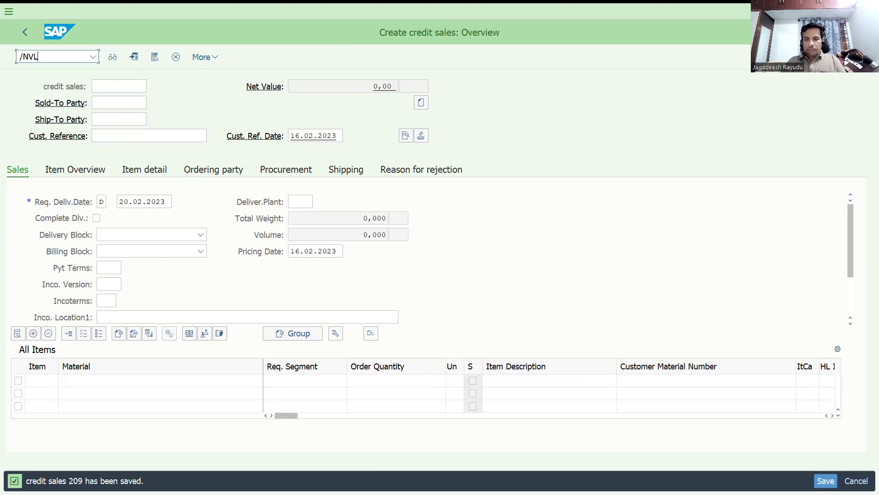
{"action": "type", "text": "01N"}
{"action": "key", "text": "Return"}
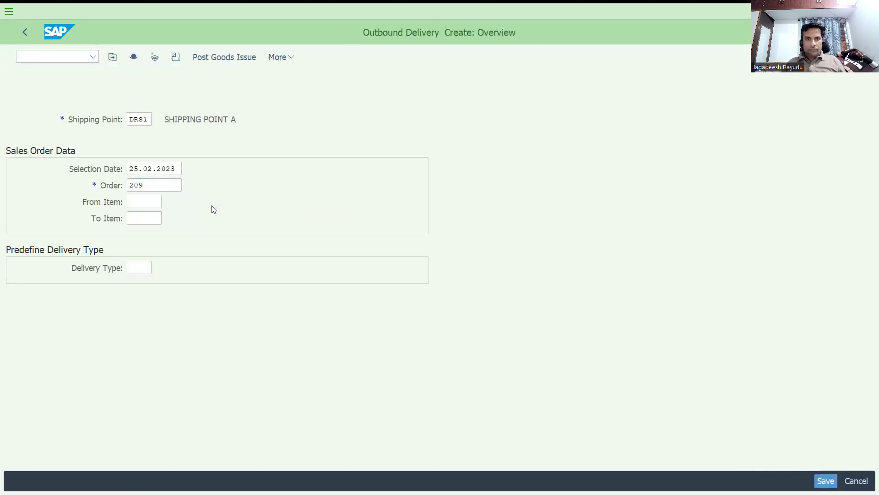
{"action": "left_click", "coordinate": [298, 249]}
{"action": "type", "text": "sale"}
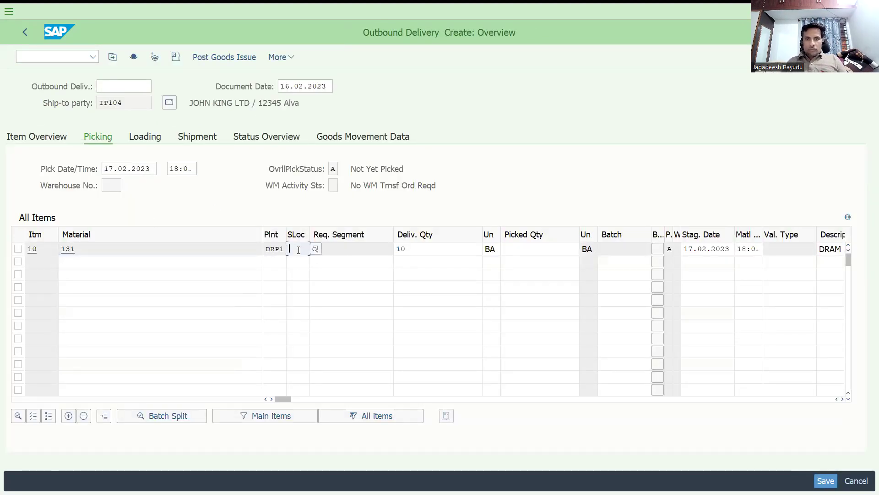
{"action": "key", "text": "Tab"}
{"action": "key", "text": "Tab"}
{"action": "key", "text": "Tab"}
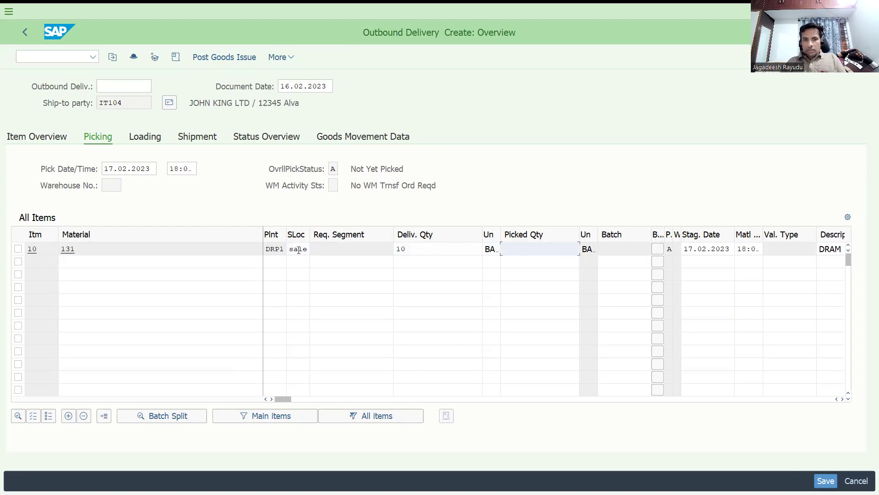
{"action": "type", "text": "10"}
{"action": "key", "text": "Return"}
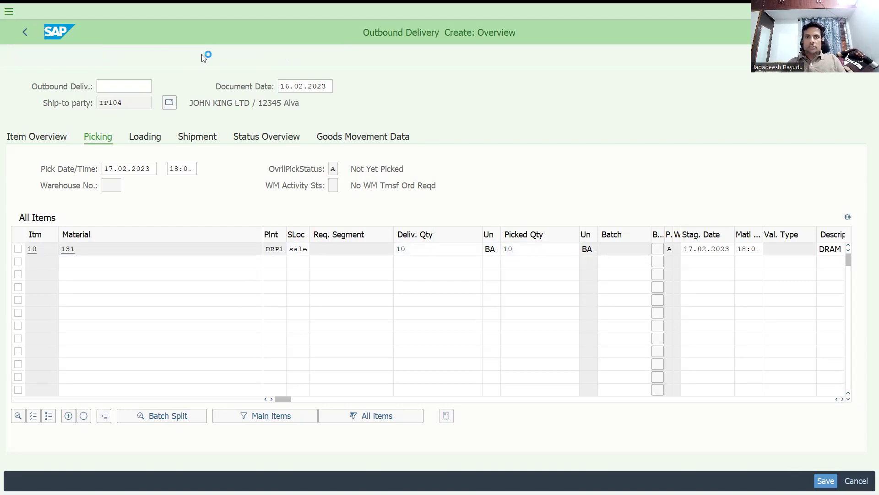
{"action": "left_click", "coordinate": [37, 58]}
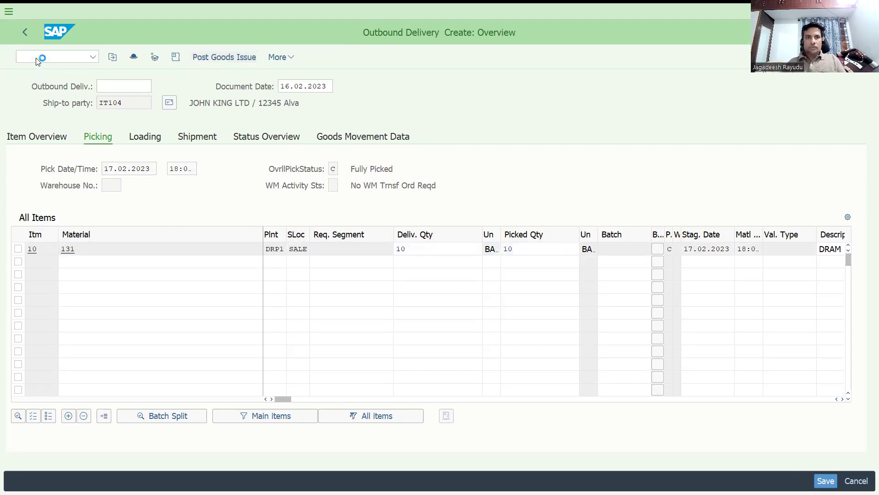
{"action": "key", "text": "ctrl+s"}
{"action": "type", "text": "/NV"}
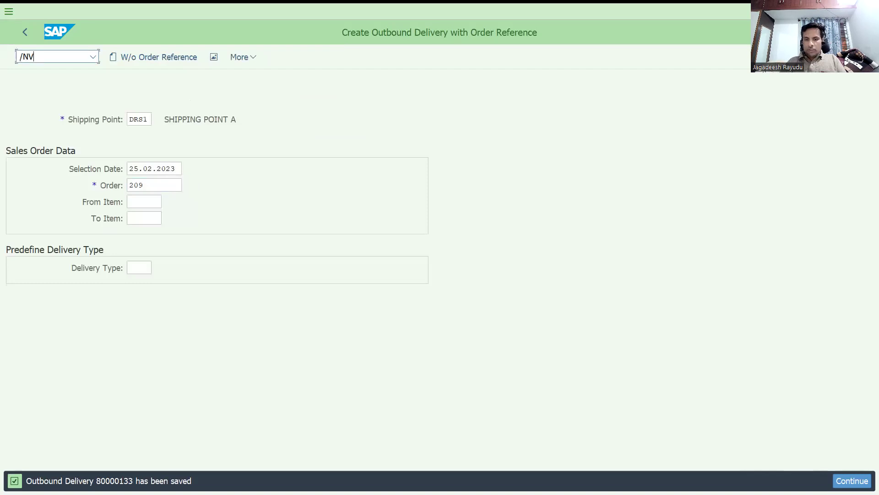
{"action": "type", "text": "F01"}
{"action": "key", "text": "Return"}
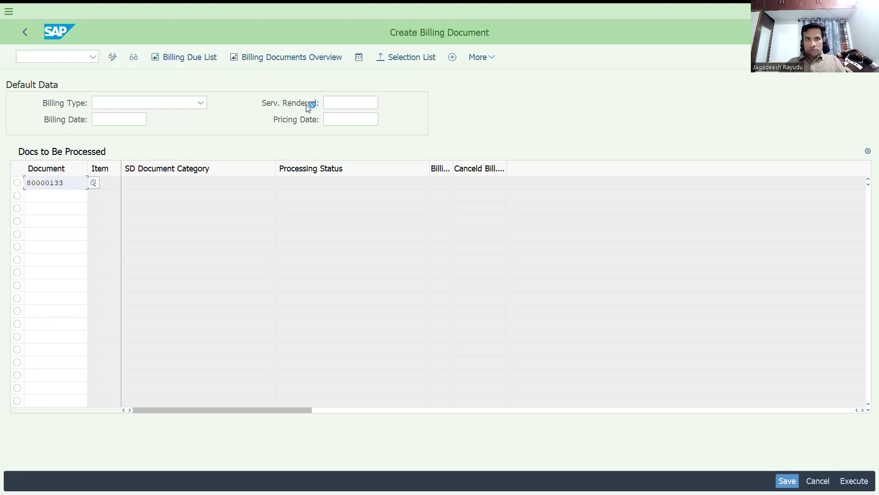
Attempt billing delivery 80000133 and inspect the log showing the missing POD report back
{"action": "key", "text": "Return"}
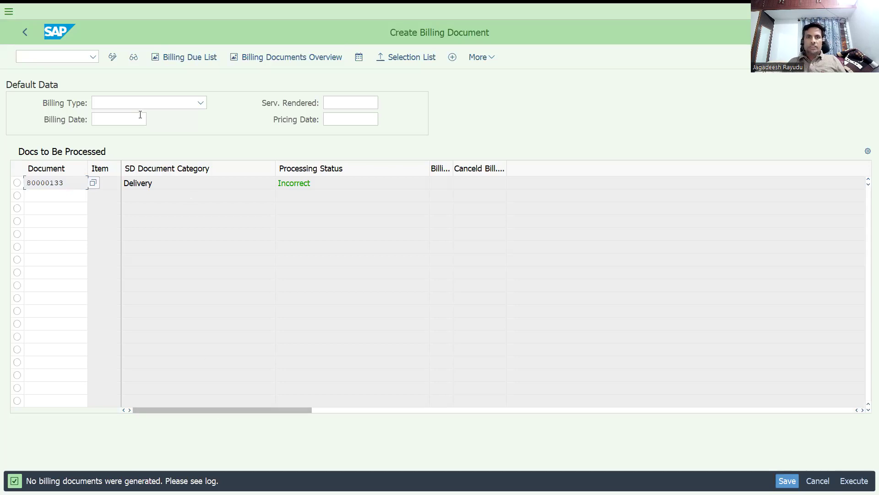
{"action": "left_click", "coordinate": [478, 58]}
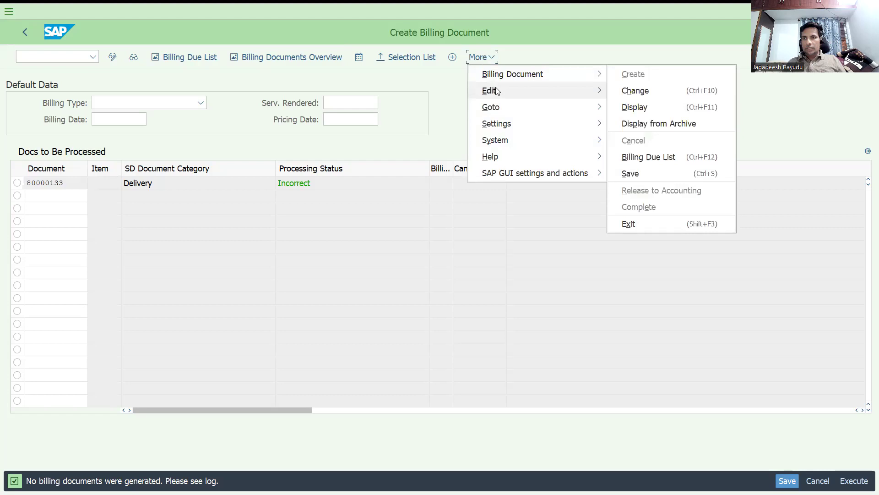
{"action": "mouse_move", "coordinate": [524, 92]}
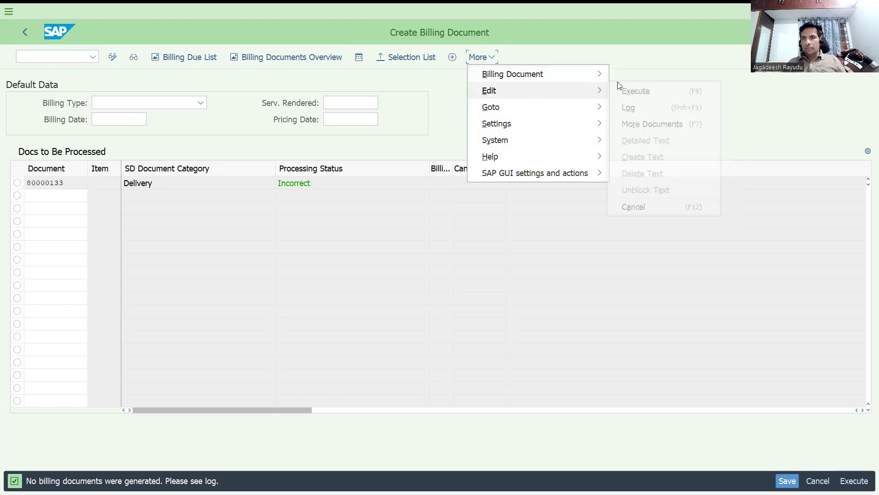
{"action": "left_click", "coordinate": [632, 109]}
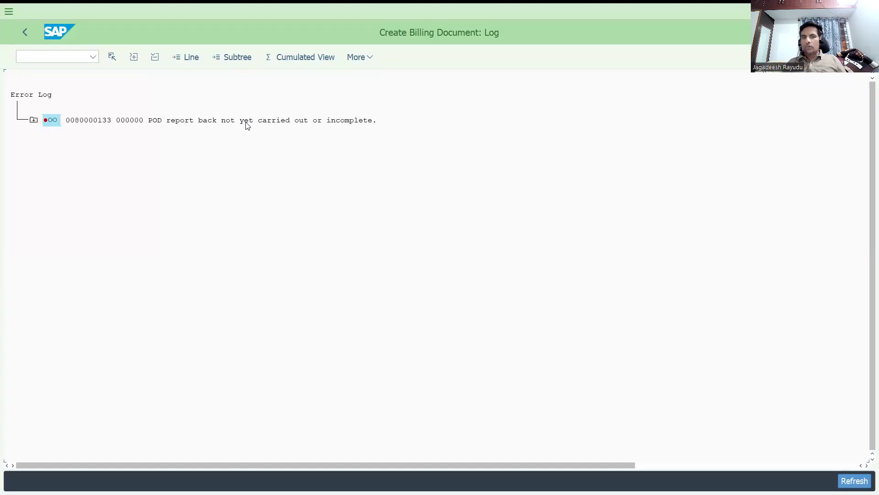
{"action": "left_click", "coordinate": [34, 121]}
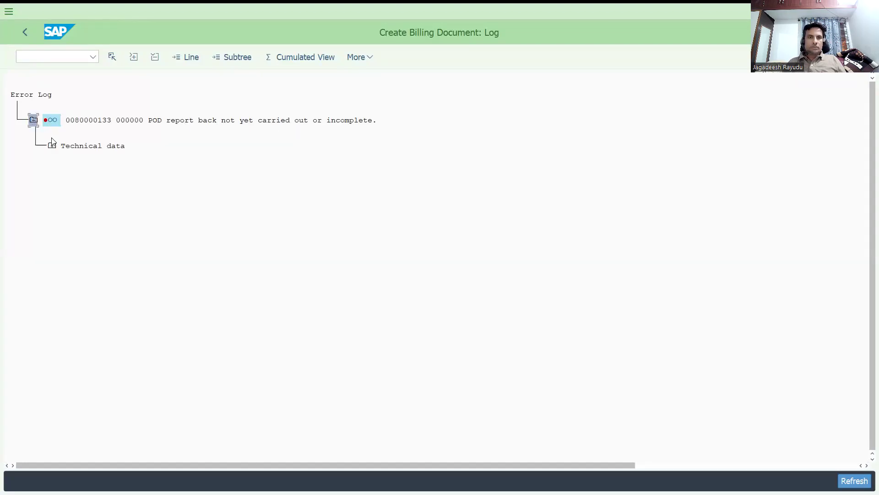
{"action": "left_click", "coordinate": [51, 146]}
{"action": "left_click", "coordinate": [32, 56]}
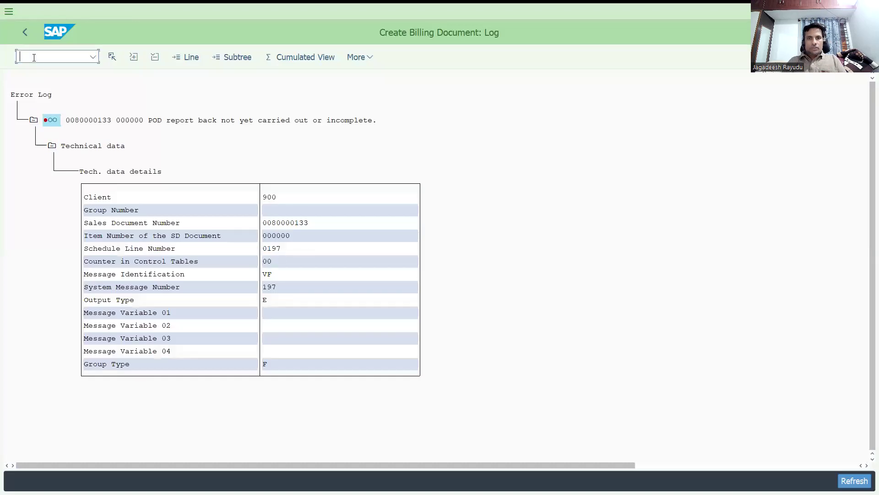
Confirm proof of delivery for delivery 80000133 dated 16.02.2023 with POD quantity 10, and save
{"action": "type", "text": "/NVLPOD"}
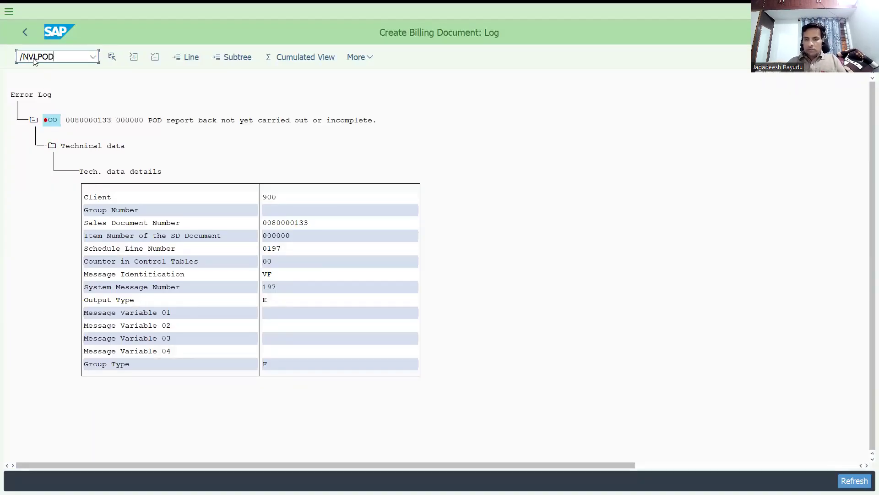
{"action": "key", "text": "Return"}
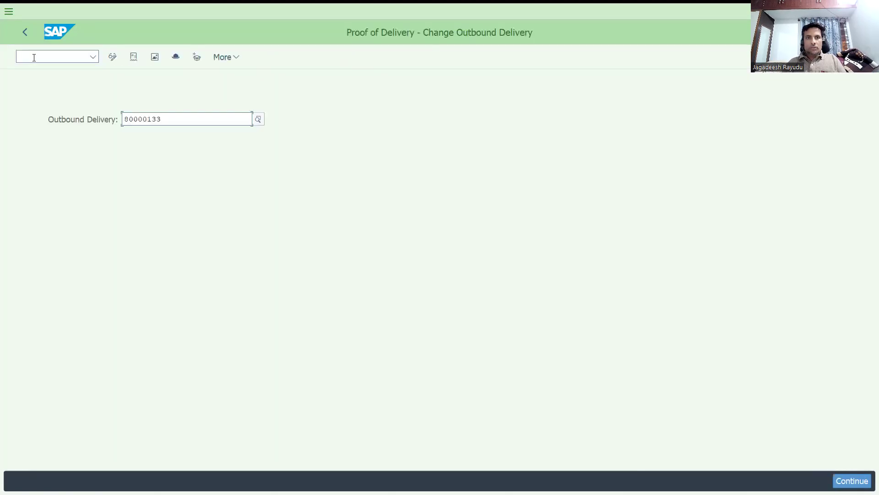
{"action": "key", "text": "Return"}
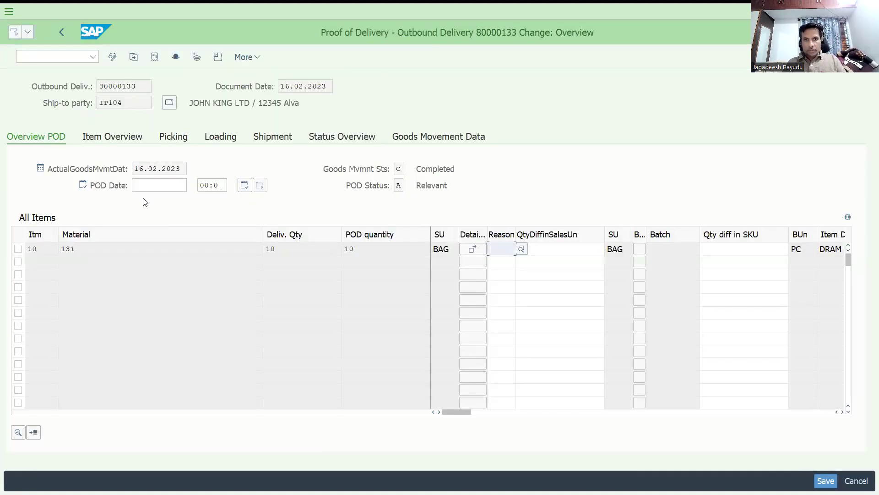
{"action": "left_click", "coordinate": [162, 183]}
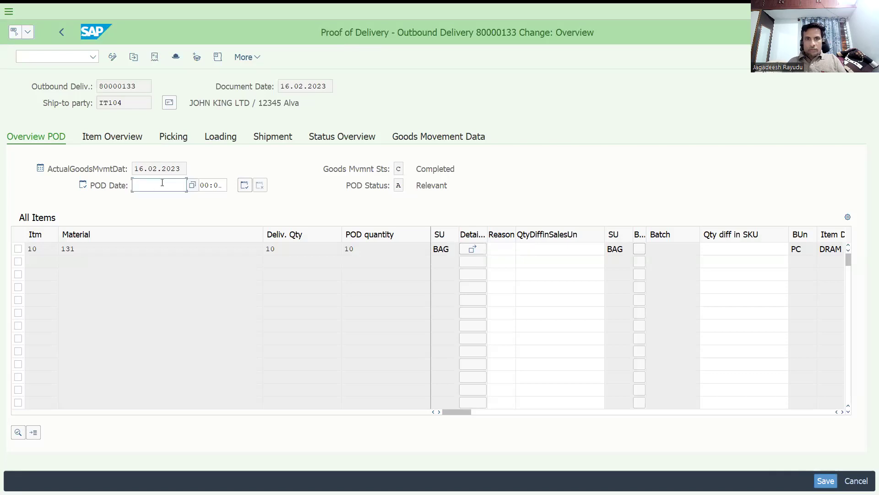
{"action": "left_click", "coordinate": [193, 185]}
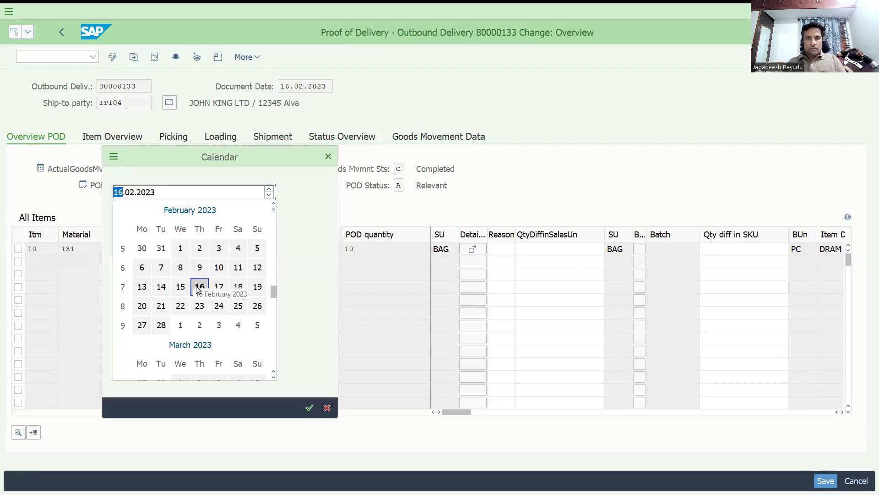
{"action": "double_click", "coordinate": [200, 287]}
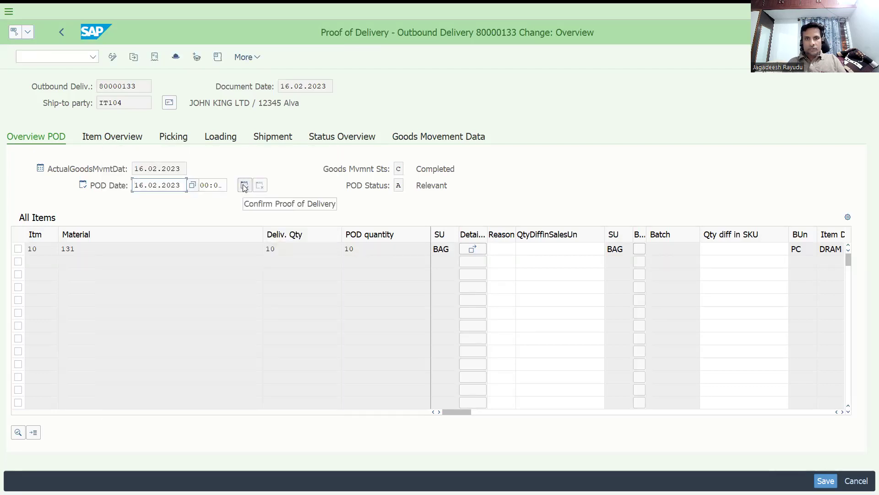
{"action": "left_click", "coordinate": [245, 186]}
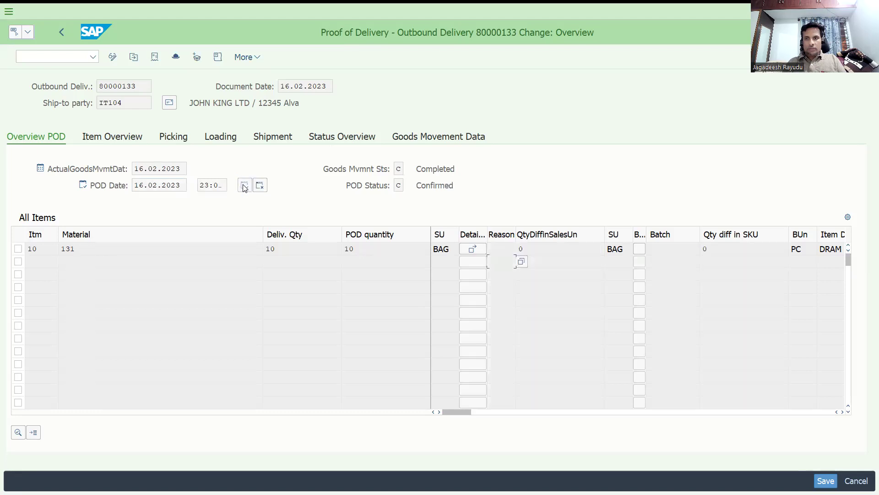
{"action": "left_click", "coordinate": [329, 253]}
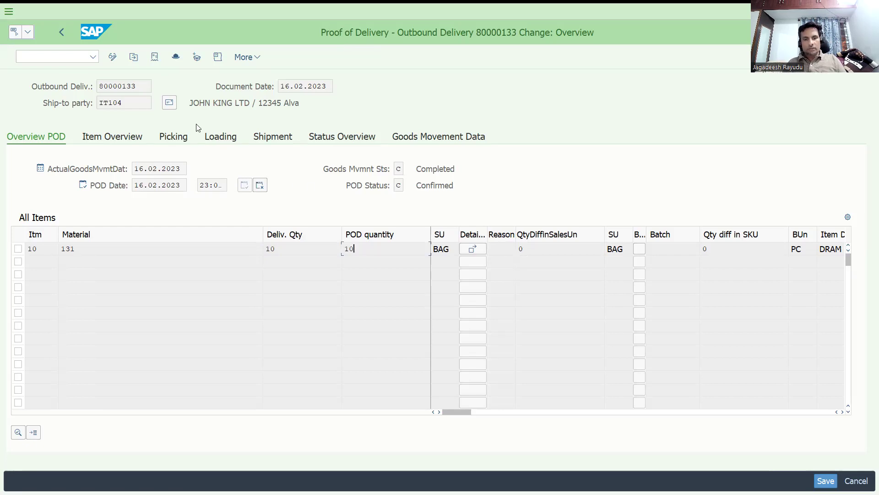
{"action": "key", "text": "ctrl+s"}
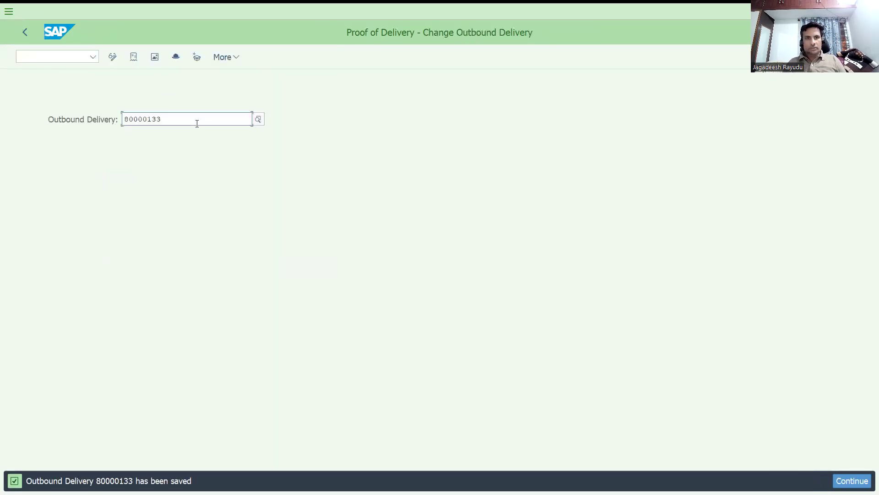
Bill the delivery with VF01 and save the resulting invoice 90000099
{"action": "left_click", "coordinate": [53, 59]}
{"action": "type", "text": "/nVF01"}
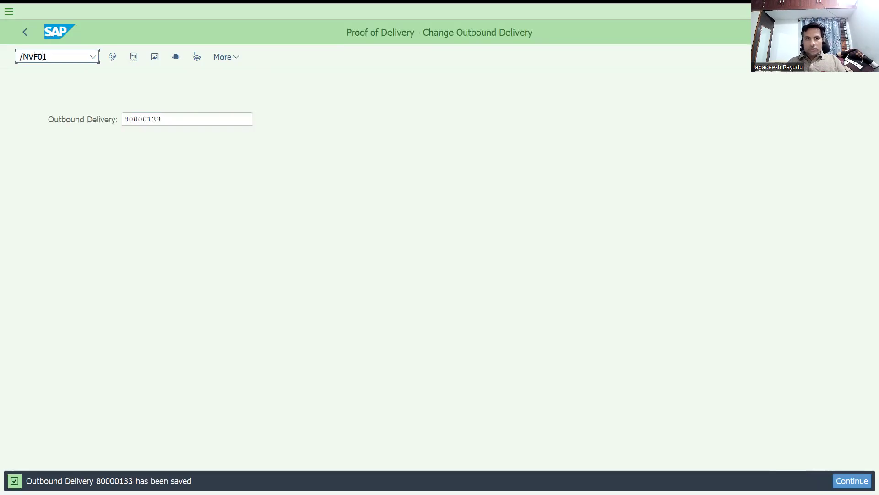
{"action": "key", "text": "Return"}
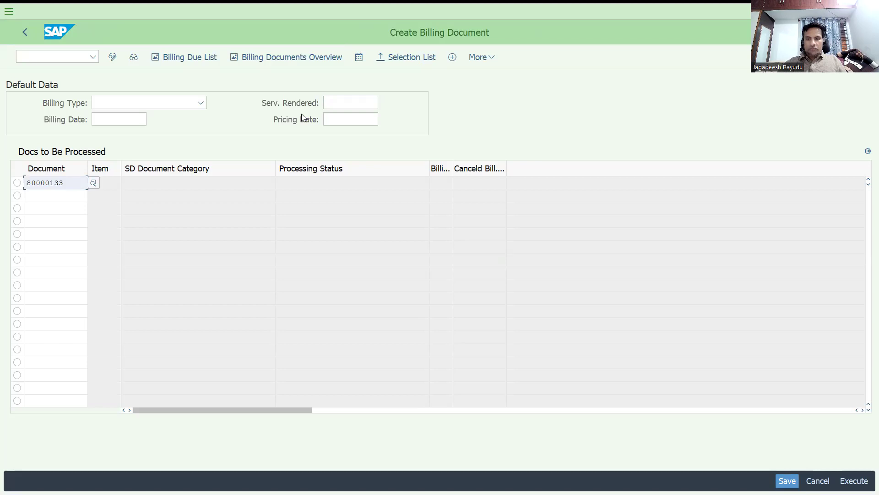
{"action": "key", "text": "Return"}
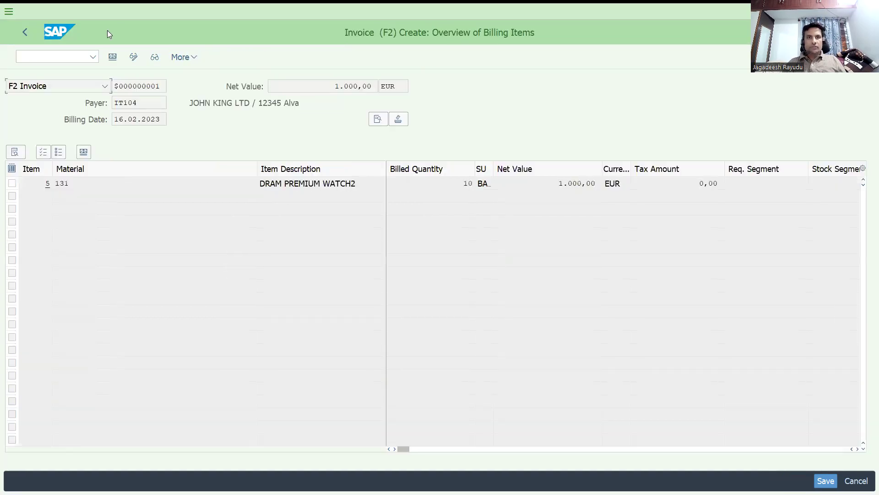
{"action": "key", "text": "ctrl+s"}
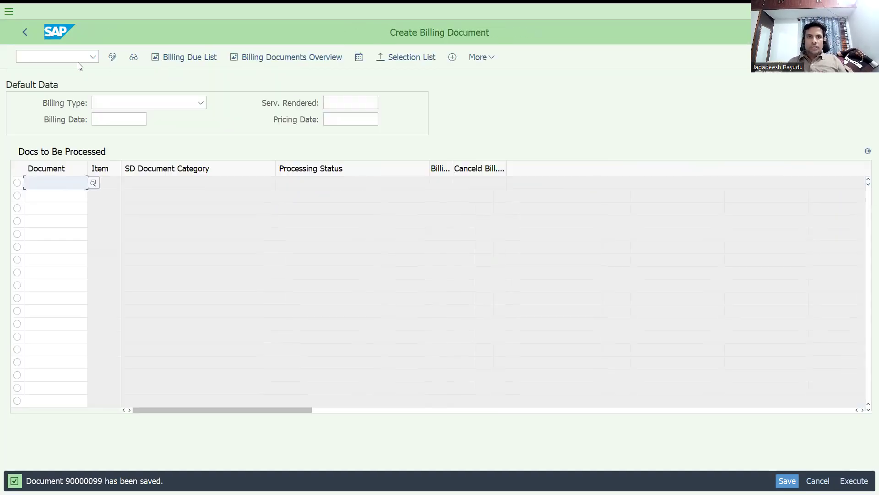
Go to Display Sales Documents with transaction VA03, correcting the mistyped VA02
{"action": "left_click", "coordinate": [52, 56]}
{"action": "type", "text": "/"}
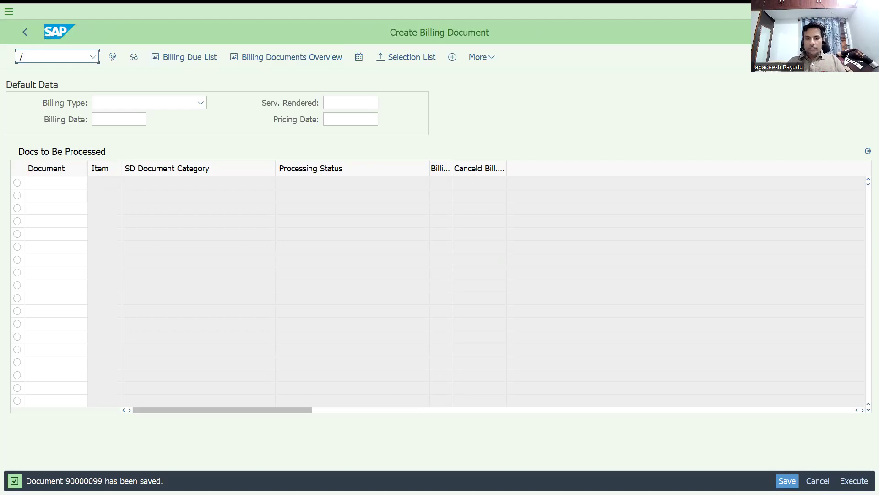
{"action": "type", "text": "NVA0"}
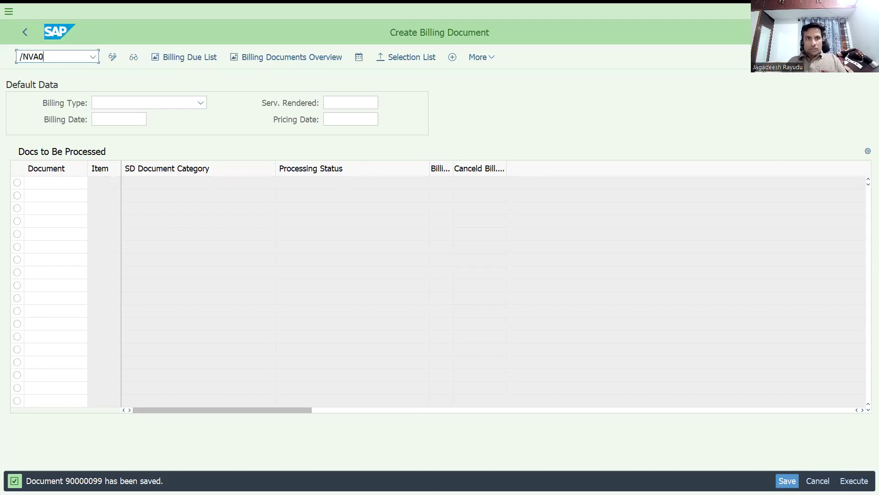
{"action": "type", "text": "2"}
{"action": "key", "text": "BackSpace"}
{"action": "key", "text": "BackSpace"}
{"action": "type", "text": "03"}
{"action": "key", "text": "Return"}
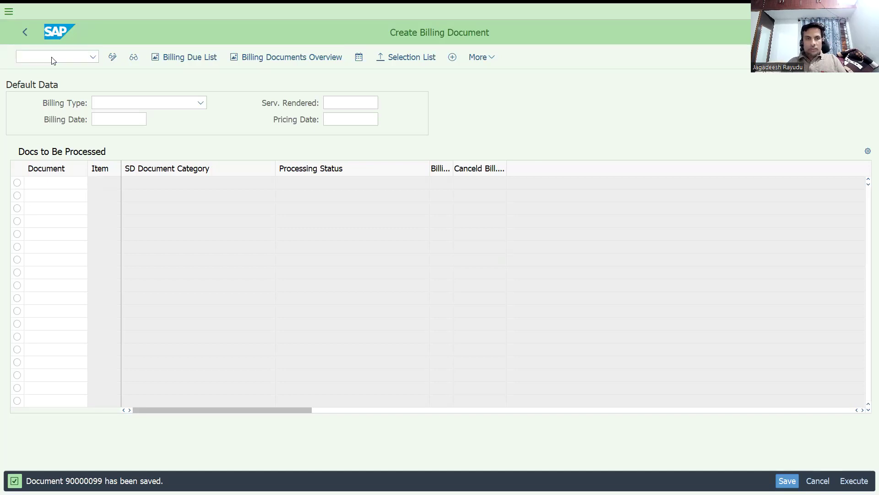
View order 209's document flow, then start a new credit sales order of type DOR
{"action": "left_click", "coordinate": [113, 57]}
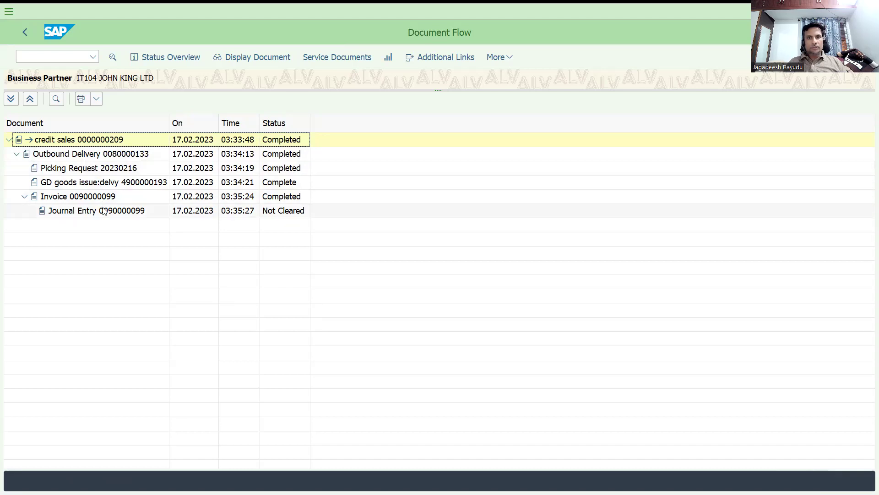
{"action": "left_click", "coordinate": [54, 55]}
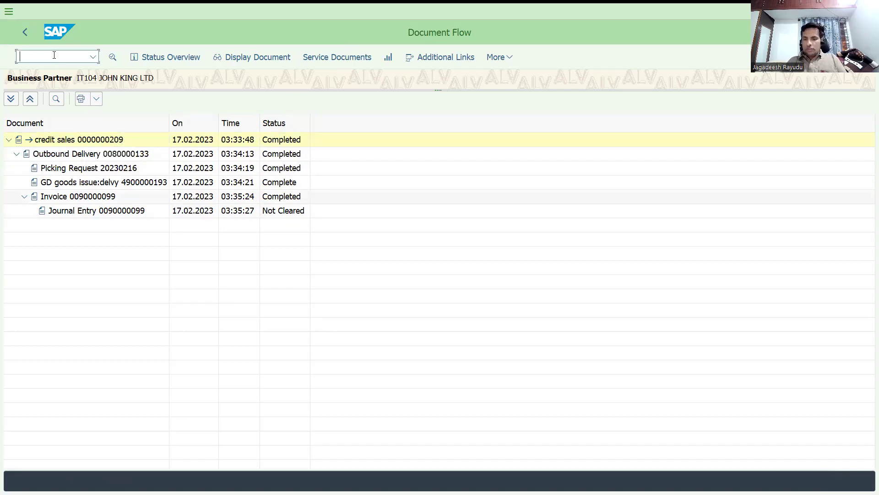
{"action": "type", "text": "/nva01"}
{"action": "key", "text": "Return"}
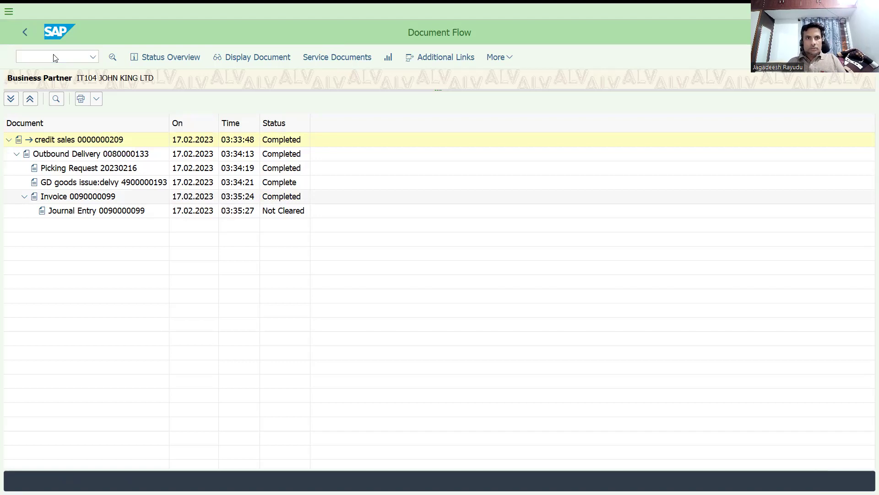
{"action": "key", "text": "Return"}
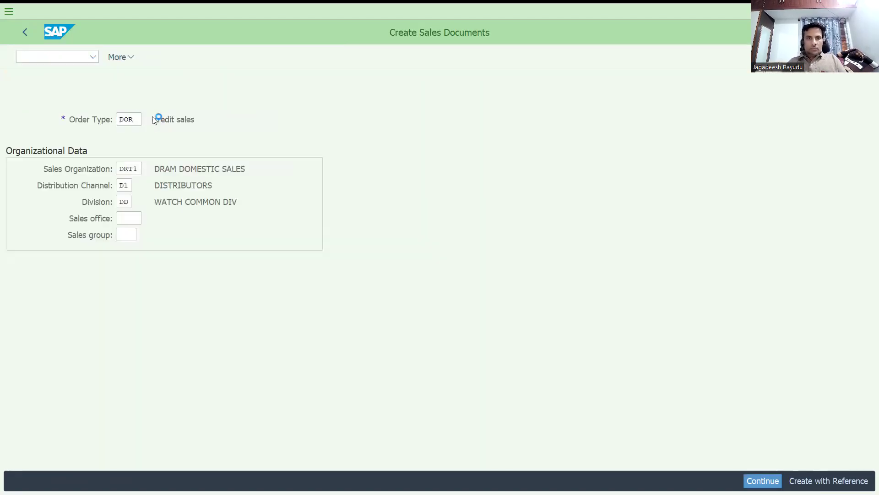
Enter the demo customer as sold-to party and reference VLPODTEST1, accepting the duplicate warning
{"action": "type", "text": "I"}
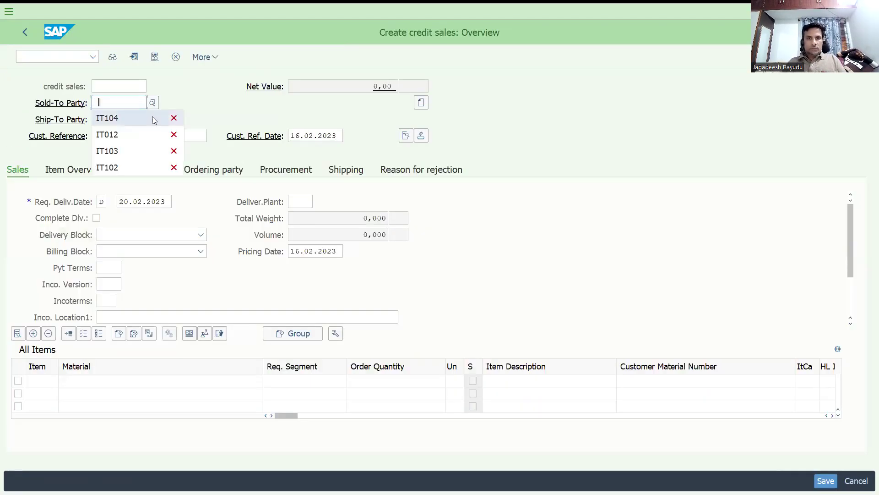
{"action": "key", "text": "Down"}
{"action": "key", "text": "Return"}
{"action": "key", "text": "Down"}
{"action": "key", "text": "Down"}
{"action": "key", "text": "Return"}
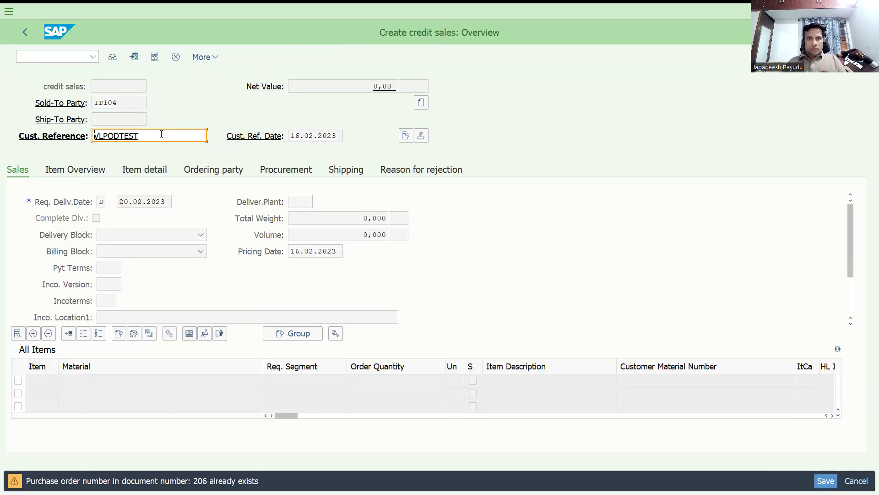
{"action": "key", "text": "Return"}
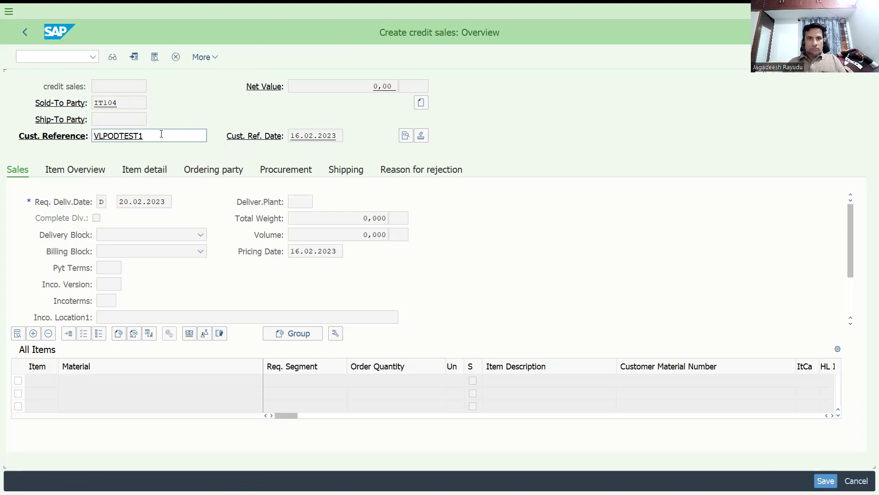
Add one unit of material 131 as the order item
{"action": "type", "text": "131"}
{"action": "key", "text": "Tab"}
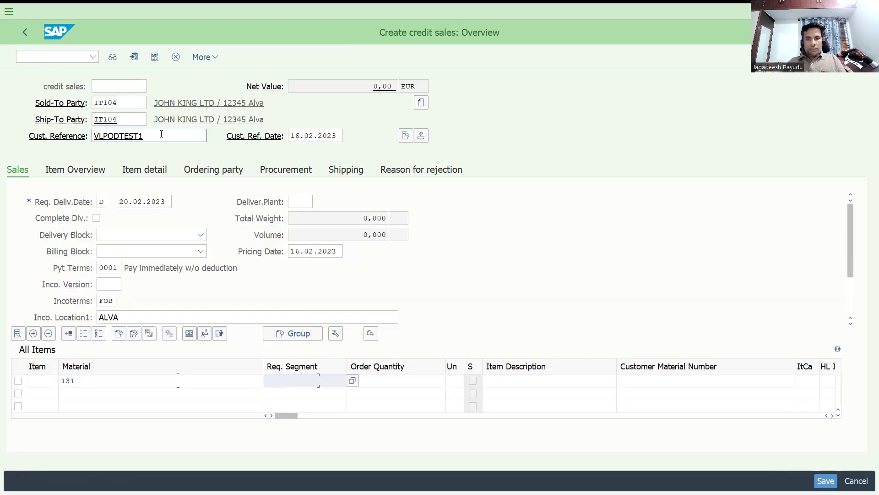
{"action": "key", "text": "Tab"}
{"action": "type", "text": "1"}
{"action": "key", "text": "Return"}
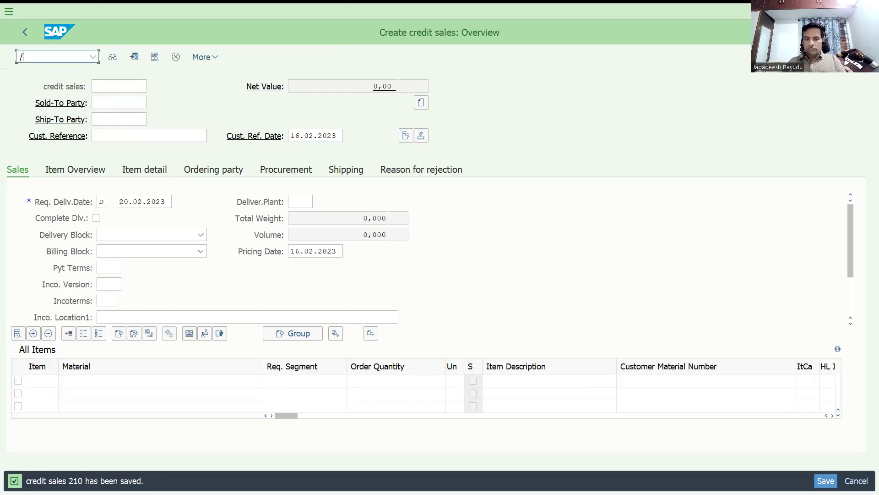
Start an outbound delivery for order 210 and set item 10's storage location to SALE
{"action": "type", "text": "NVL01N"}
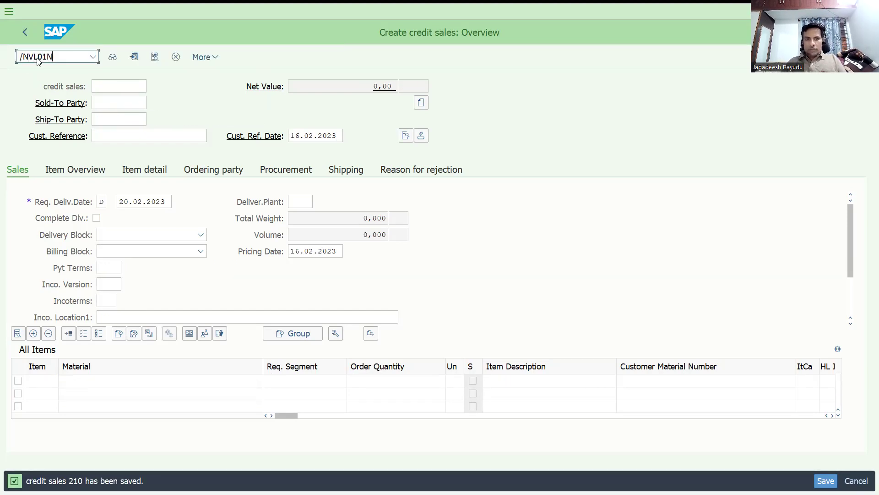
{"action": "key", "text": "Return"}
{"action": "left_click", "coordinate": [133, 168]}
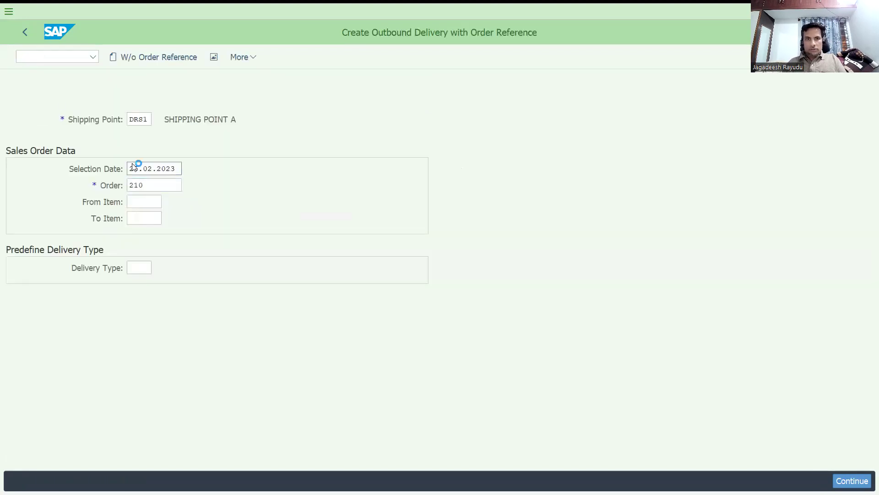
{"action": "key", "text": "Return"}
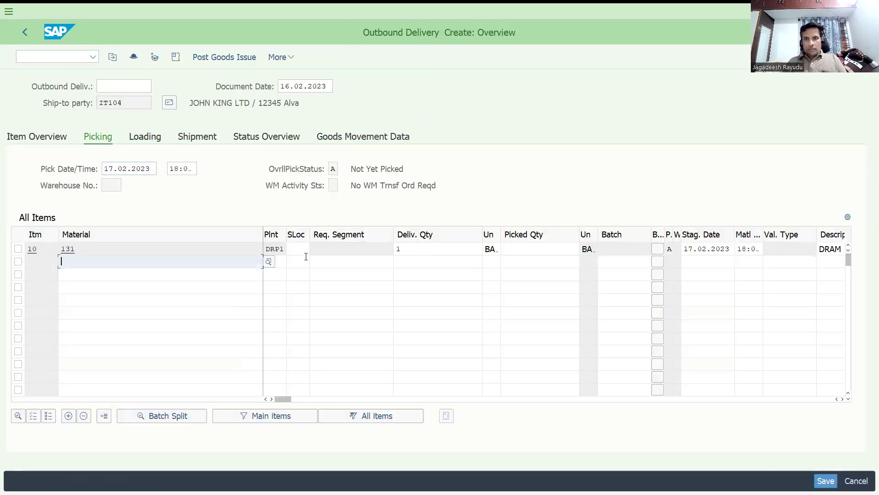
{"action": "left_click", "coordinate": [299, 248]}
{"action": "type", "text": "sale"}
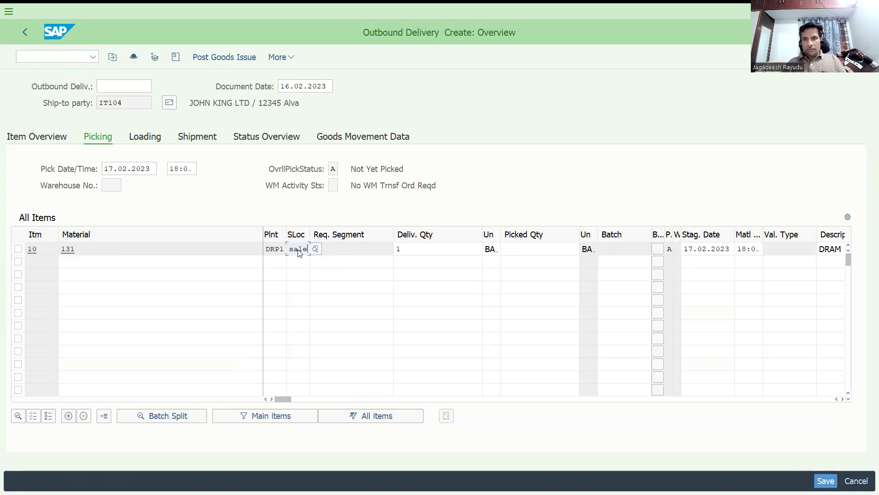
{"action": "key", "text": "Return"}
Set delivery and picked quantity to 2, then post goods issue to save delivery 80000134
{"action": "left_click", "coordinate": [407, 248]}
{"action": "key", "text": "BackSpace"}
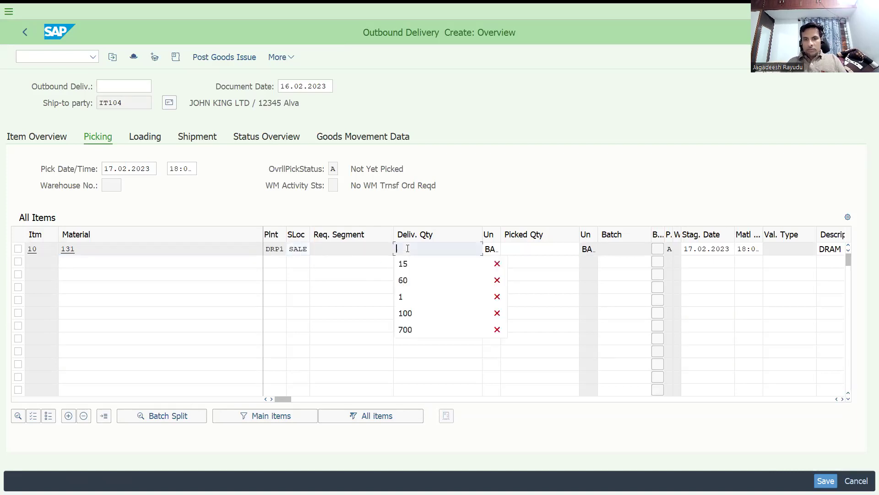
{"action": "type", "text": "2"}
{"action": "key", "text": "Tab"}
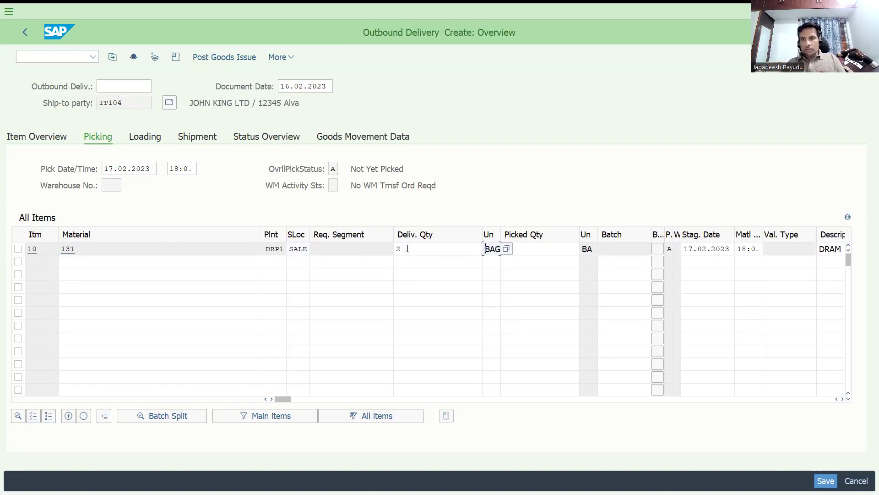
{"action": "key", "text": "Tab"}
{"action": "type", "text": "2"}
{"action": "key", "text": "Return"}
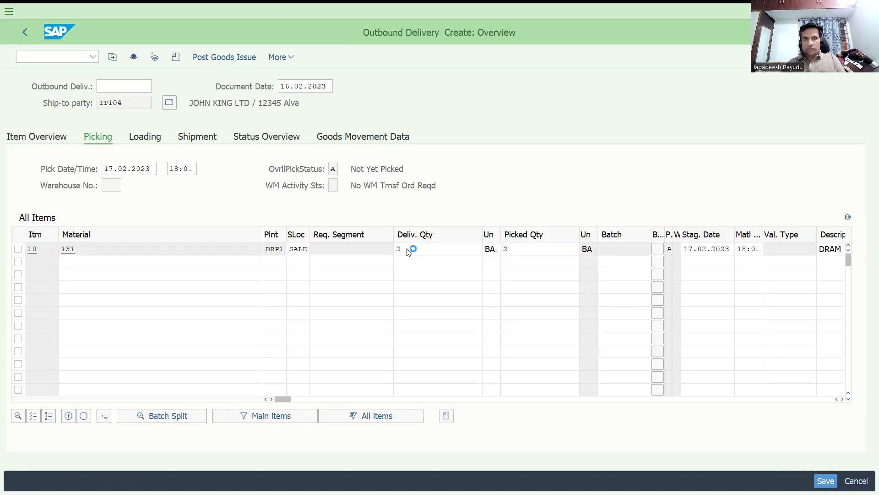
{"action": "left_click", "coordinate": [228, 58]}
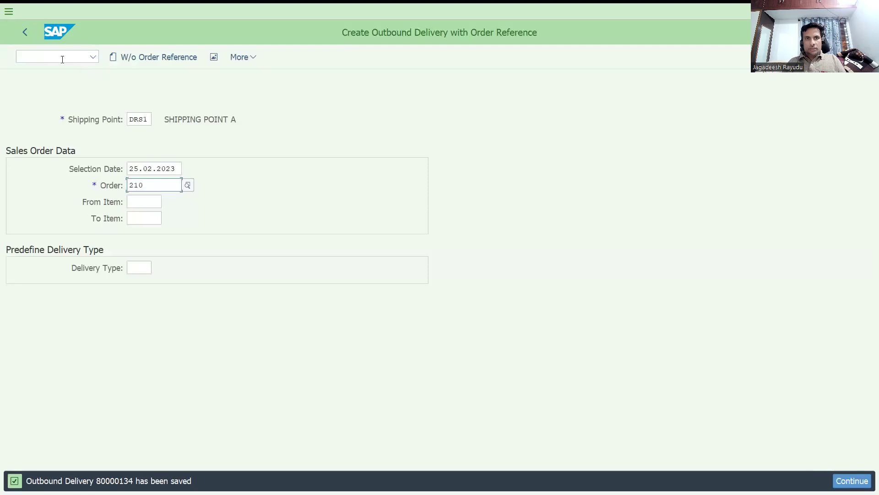
Try billing the new delivery with VF01, which is rejected as incorrect
{"action": "left_click", "coordinate": [63, 59]}
{"action": "type", "text": "/NVF0"}
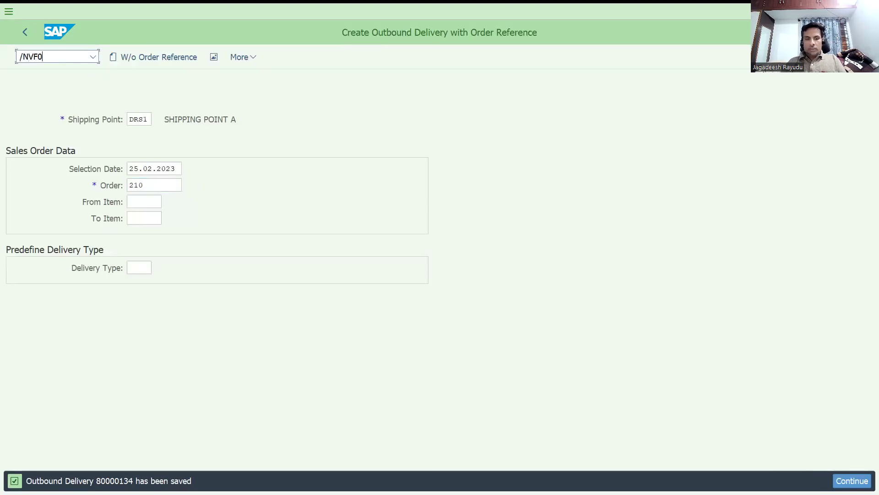
{"action": "key", "text": "Return"}
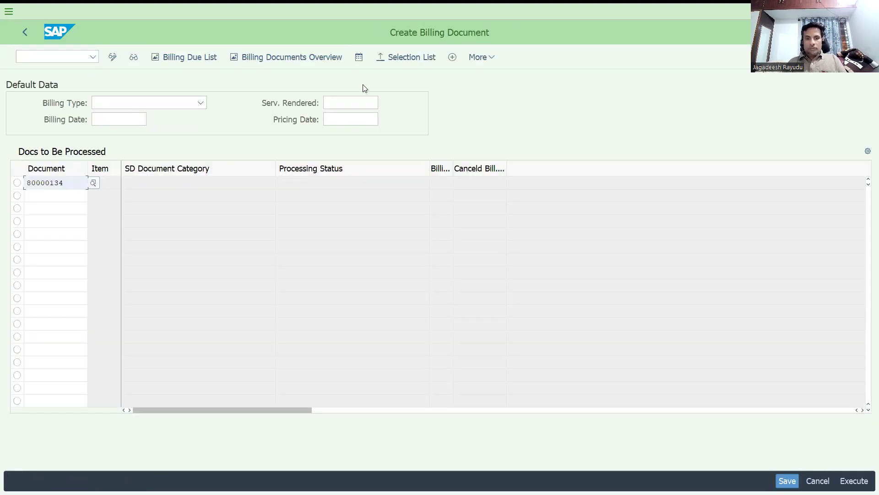
{"action": "key", "text": "Return"}
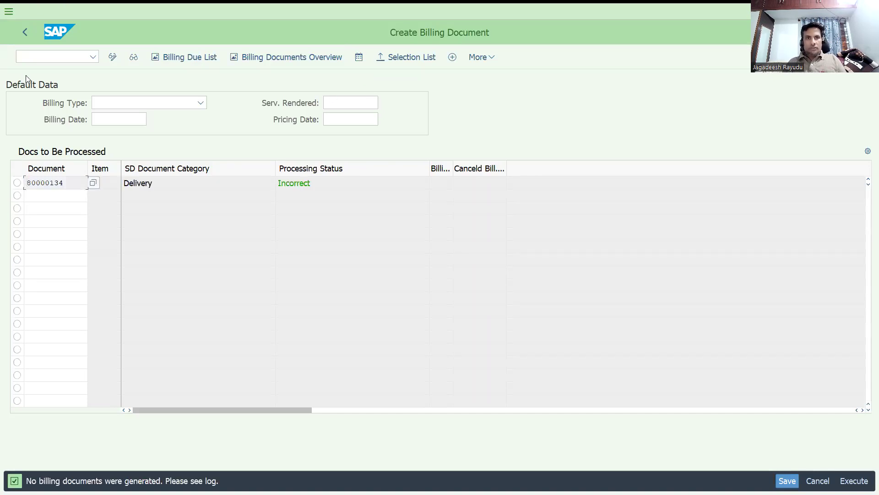
Open Proof of Delivery (VLPOD) for delivery 80000134
{"action": "left_click", "coordinate": [37, 55]}
{"action": "type", "text": "/NVLPO"}
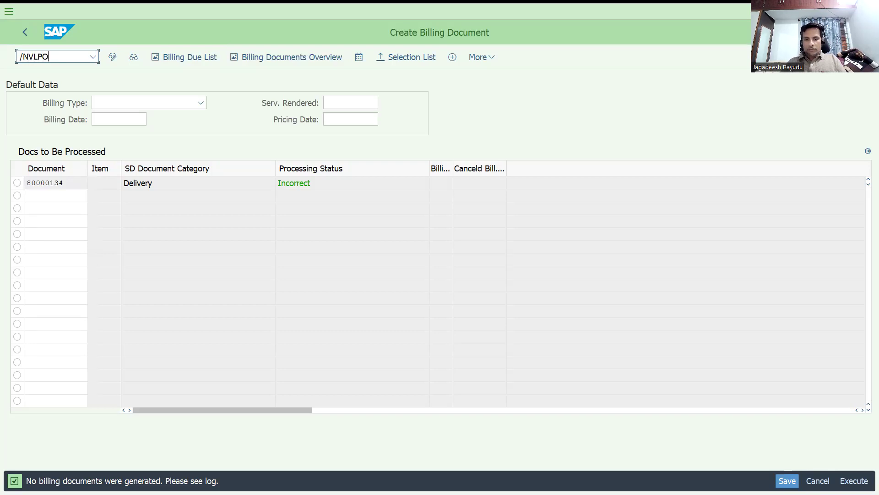
{"action": "key", "text": "Return"}
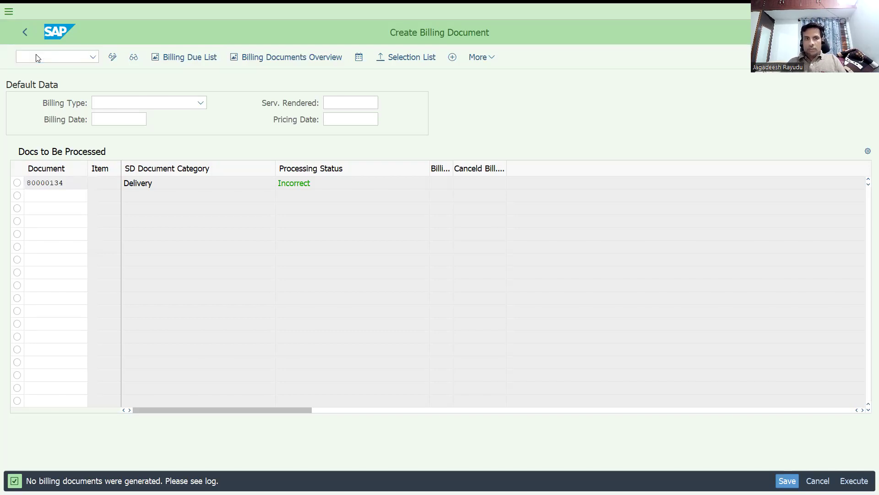
Record an overdelivery difference of 1 on item 10 with reason DFG1
{"action": "key", "text": "Return"}
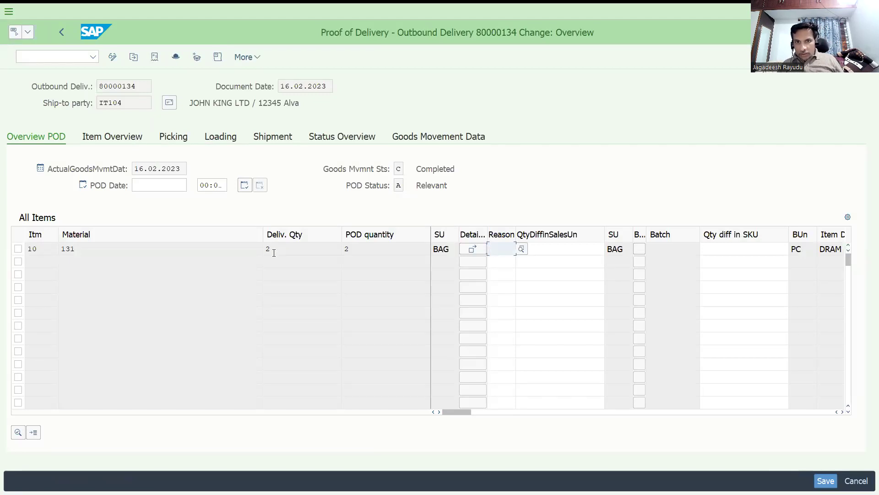
{"action": "left_click", "coordinate": [278, 252]}
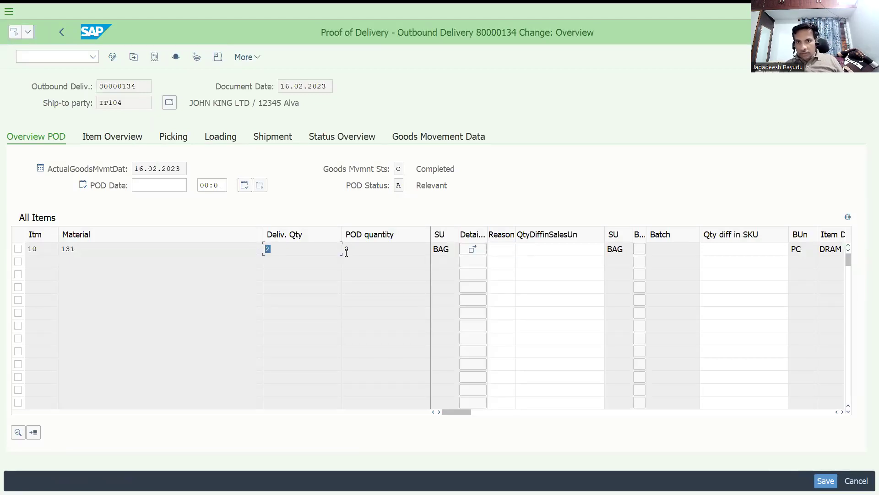
{"action": "left_click", "coordinate": [361, 251]}
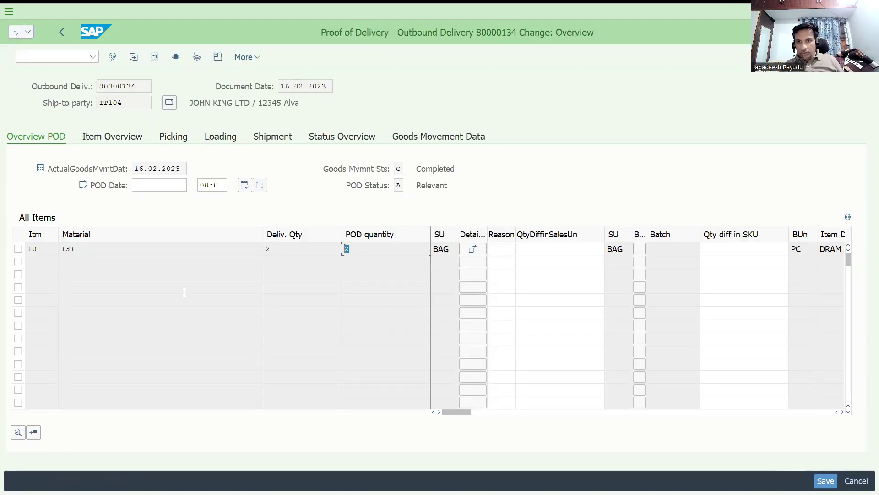
{"action": "left_click", "coordinate": [547, 248]}
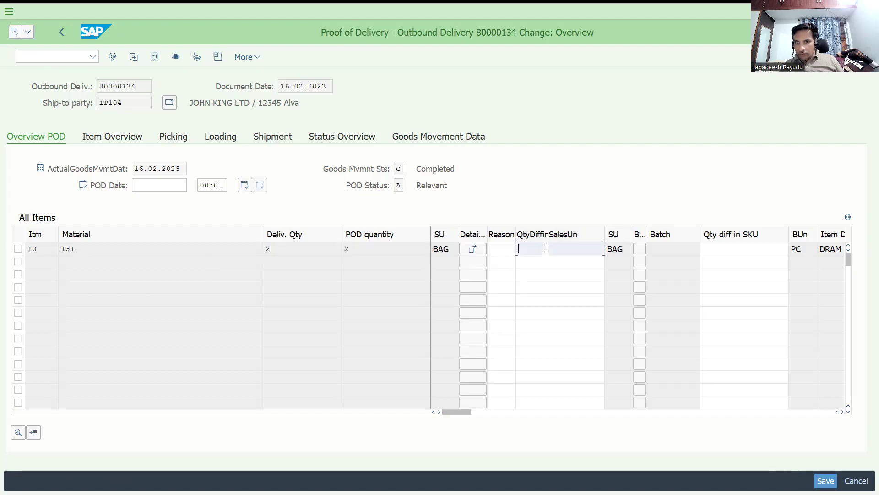
{"action": "left_click", "coordinate": [500, 246]}
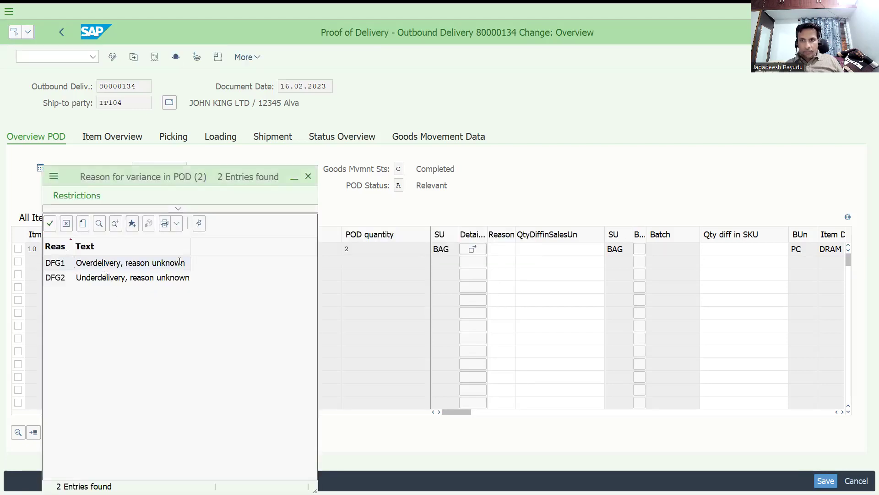
{"action": "double_click", "coordinate": [105, 268]}
{"action": "left_click", "coordinate": [540, 248]}
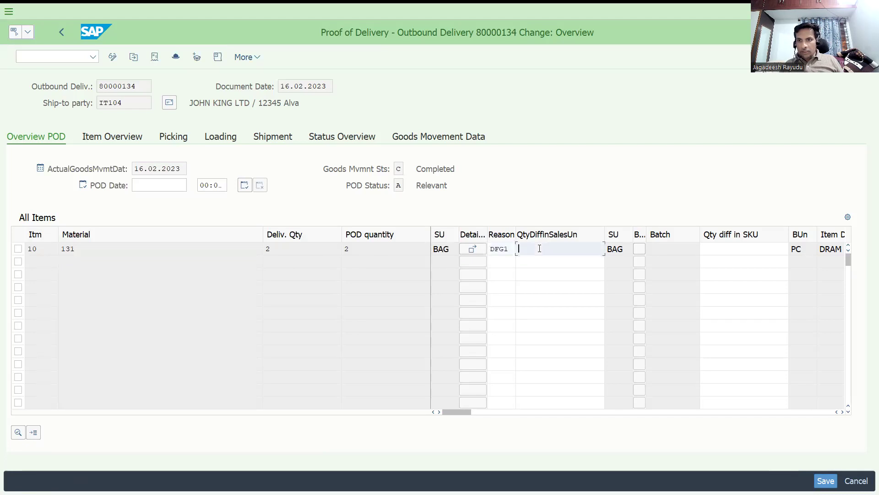
{"action": "type", "text": "1"}
{"action": "key", "text": "Return"}
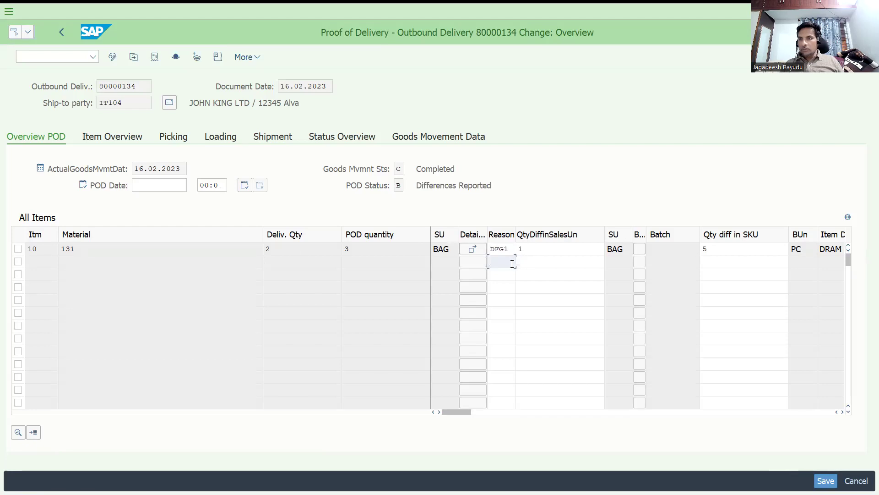
Select item 10, set POD date 16.02.2023, confirm proof of delivery and save
{"action": "left_click", "coordinate": [18, 249]}
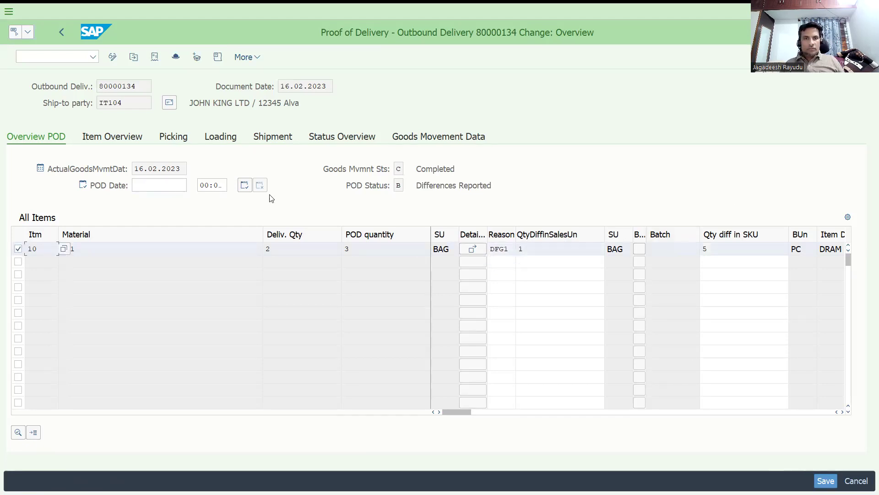
{"action": "left_click", "coordinate": [161, 185]}
{"action": "left_click", "coordinate": [158, 200]}
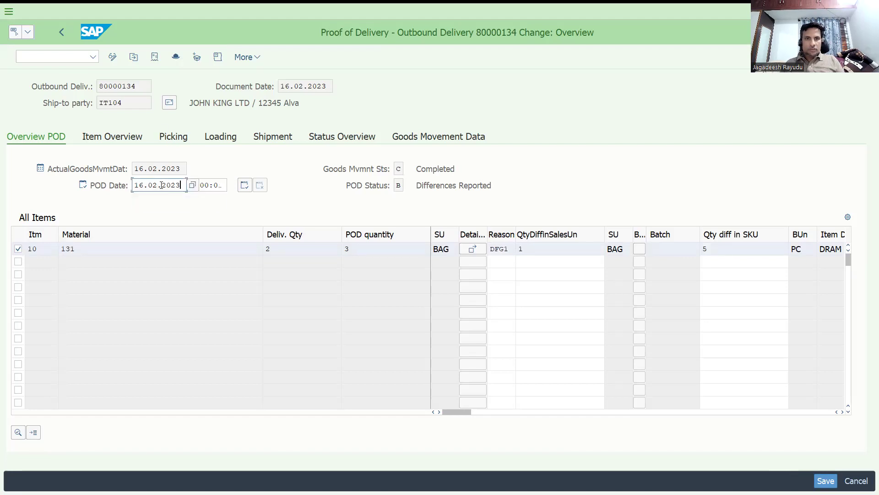
{"action": "left_click", "coordinate": [244, 185]}
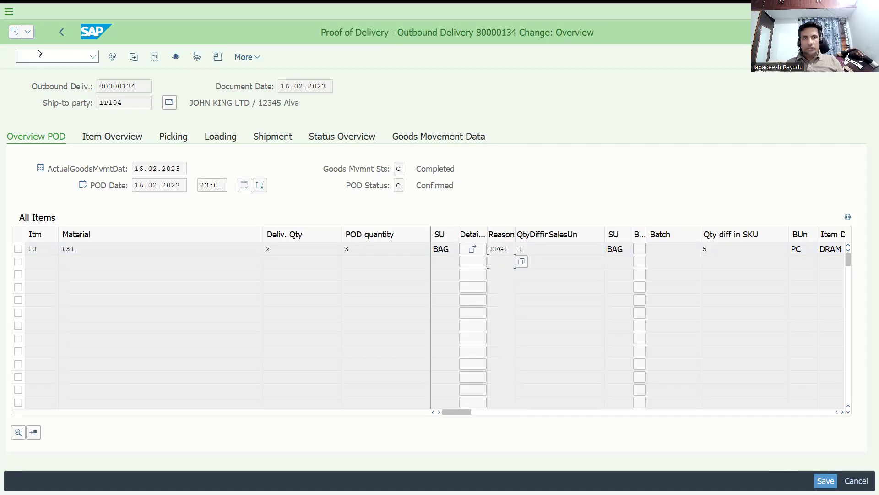
{"action": "left_click", "coordinate": [49, 56]}
{"action": "key", "text": "ctrl+s"}
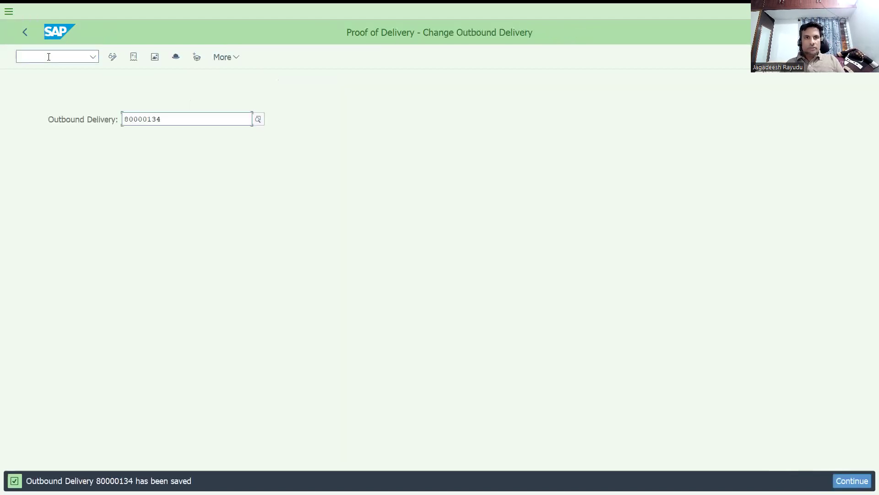
Bill delivery 80000134 with VF01, creating invoice 90000100
{"action": "type", "text": "/nvf01"}
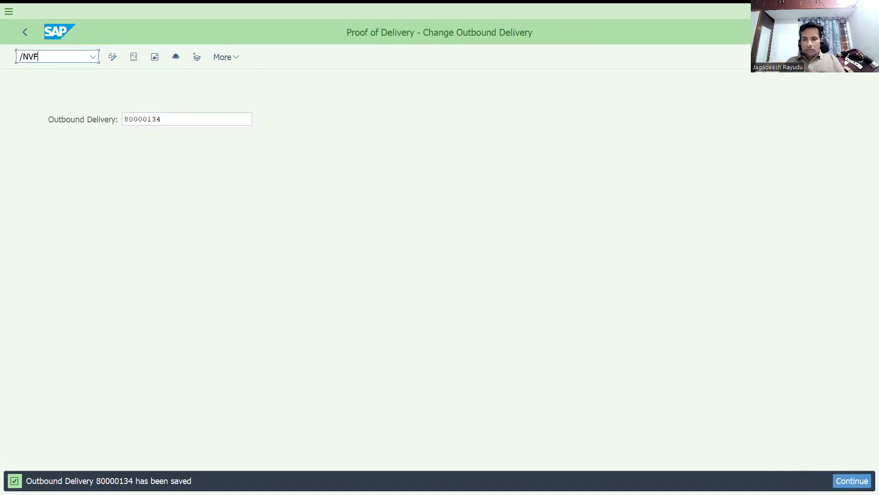
{"action": "key", "text": "Return"}
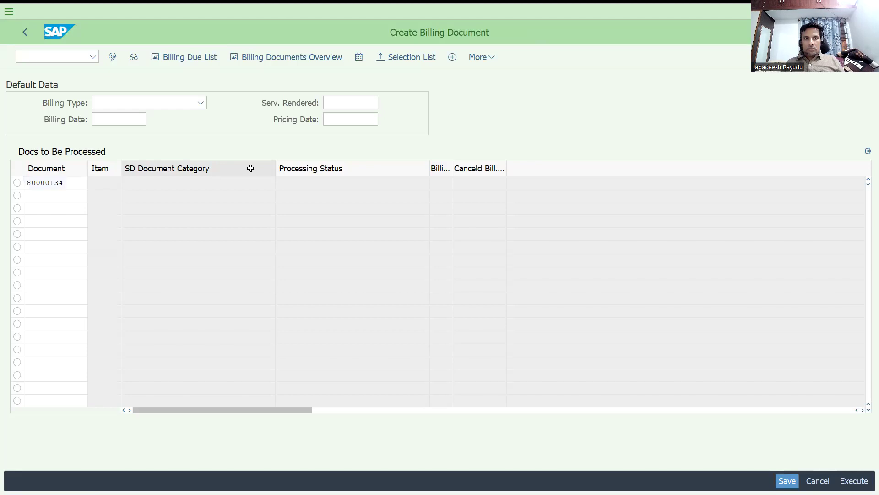
{"action": "key", "text": "Return"}
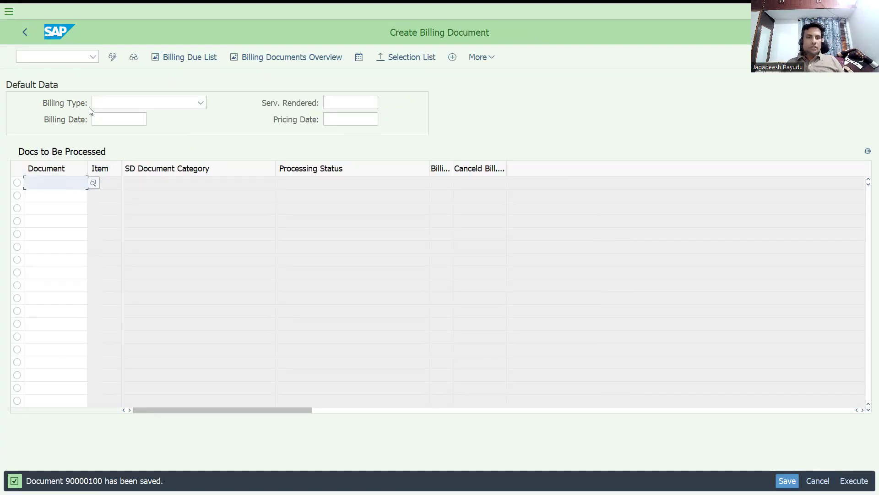
Display billing document 90000100 with VF03
{"action": "left_click", "coordinate": [59, 59]}
{"action": "type", "text": "/NVF0"}
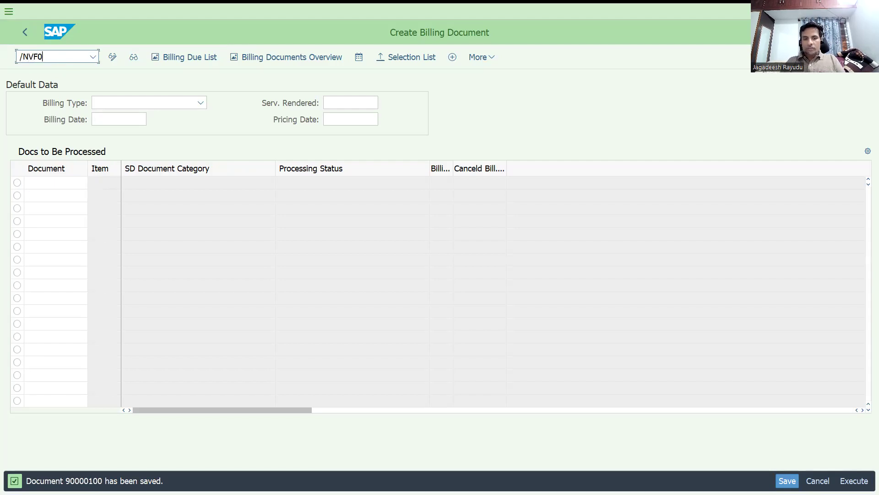
{"action": "type", "text": "3"}
{"action": "key", "text": "Return"}
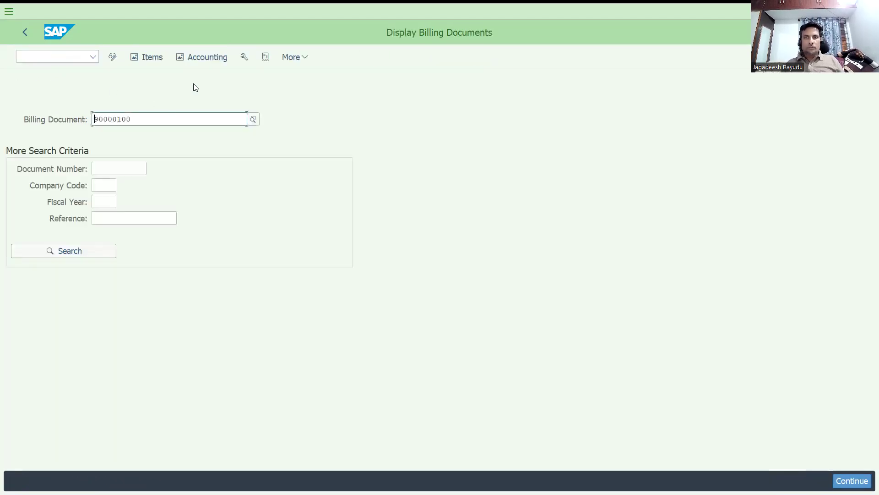
Check invoice 90000100's document flow, return to the invoice, and switch to the VLPOD slide
{"action": "left_click", "coordinate": [265, 56]}
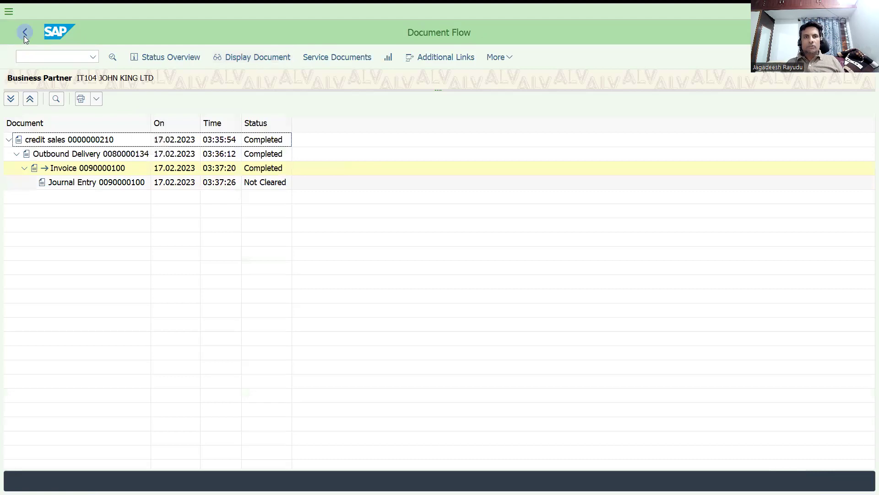
{"action": "left_click", "coordinate": [24, 37]}
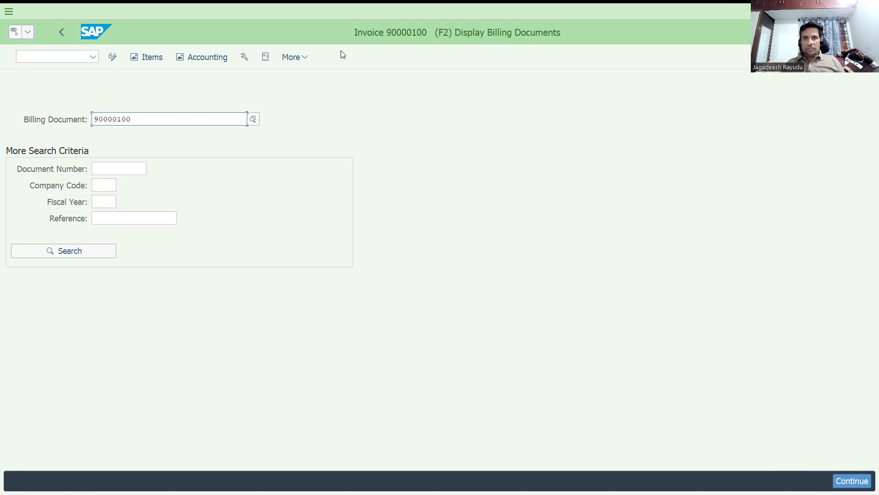
{"action": "key", "text": "alt+Tab"}
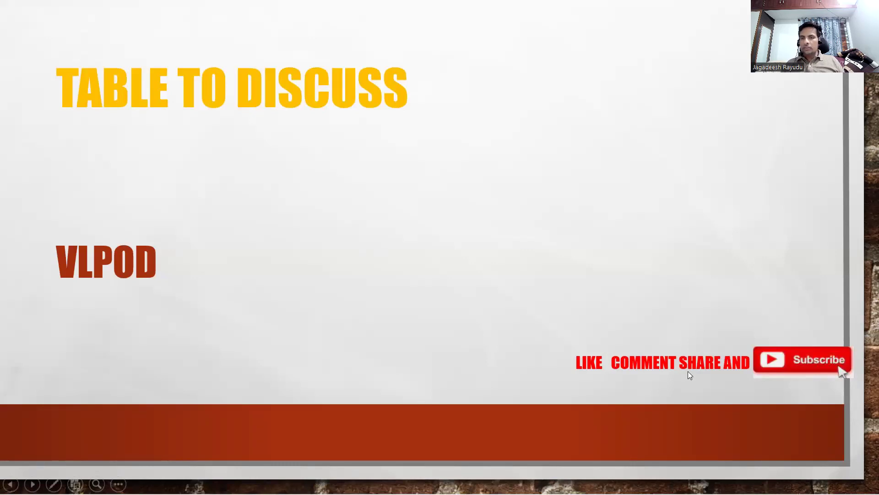
Advance past the last slide and exit the slideshow, revealing the Udemy profile page
{"action": "left_click", "coordinate": [377, 63]}
{"action": "left_click", "coordinate": [244, 241]}
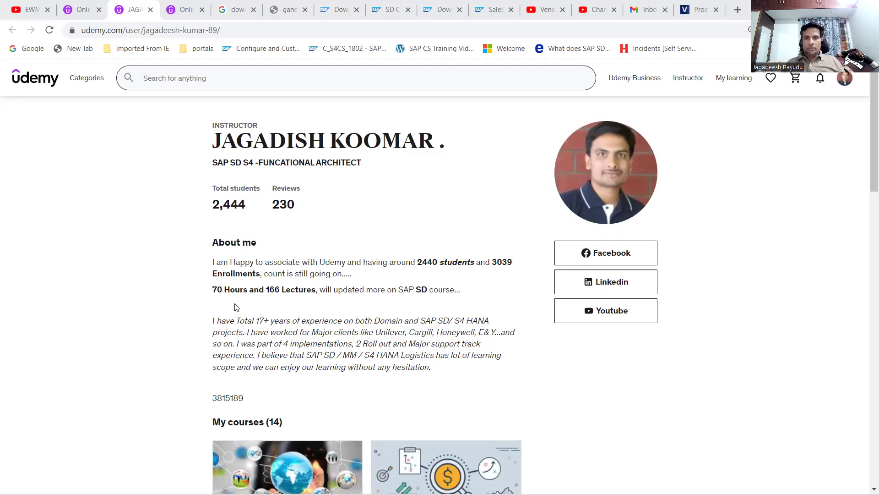
{"action": "left_click_drag", "start_coordinate": [212, 292], "coordinate": [399, 291]}
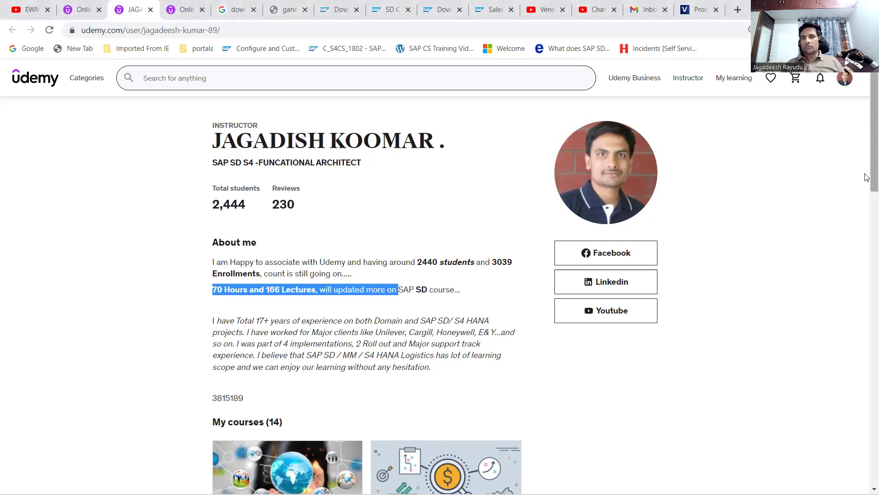
{"action": "scroll", "coordinate": [866, 121], "scroll_direction": "down", "scroll_amount": 2}
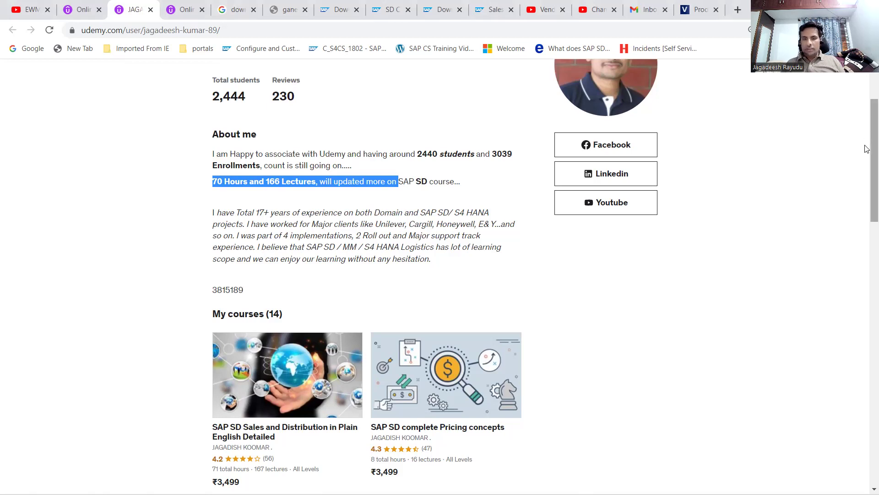
{"action": "left_click_drag", "start_coordinate": [866, 147], "coordinate": [866, 164]}
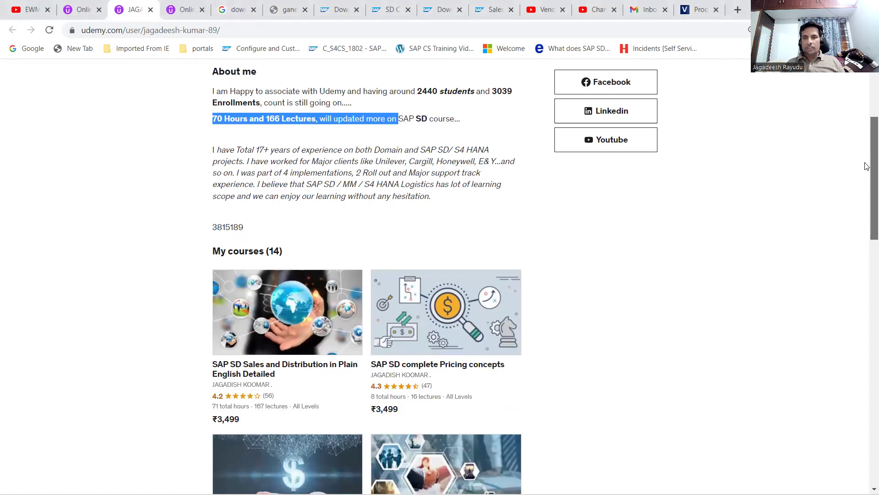
{"action": "left_click_drag", "start_coordinate": [866, 166], "coordinate": [865, 206]}
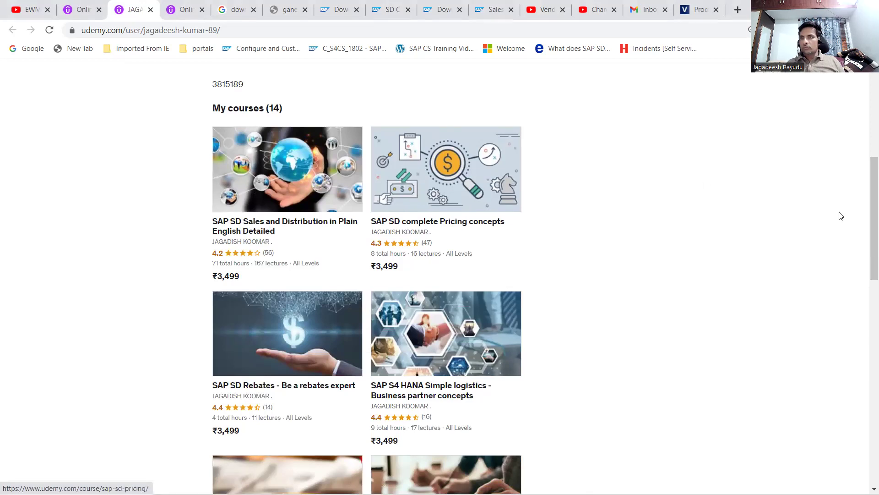
{"action": "left_click_drag", "start_coordinate": [867, 209], "coordinate": [868, 297]}
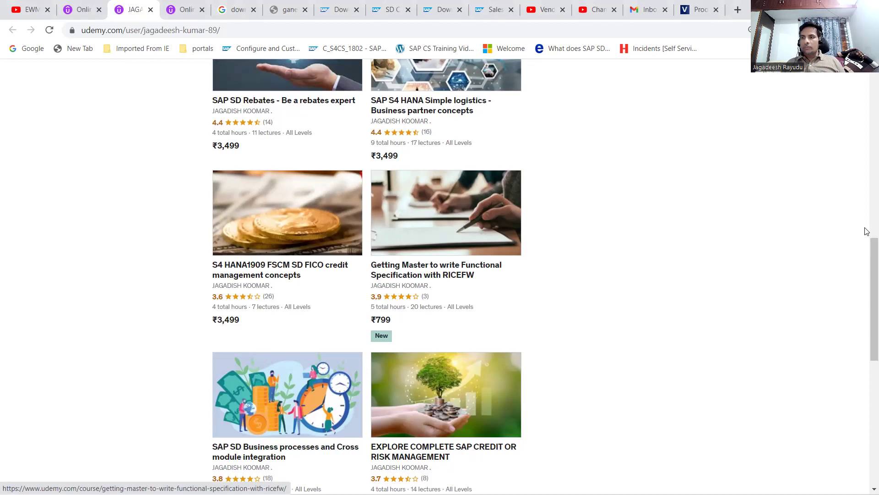
{"action": "left_click_drag", "start_coordinate": [867, 253], "coordinate": [866, 223]}
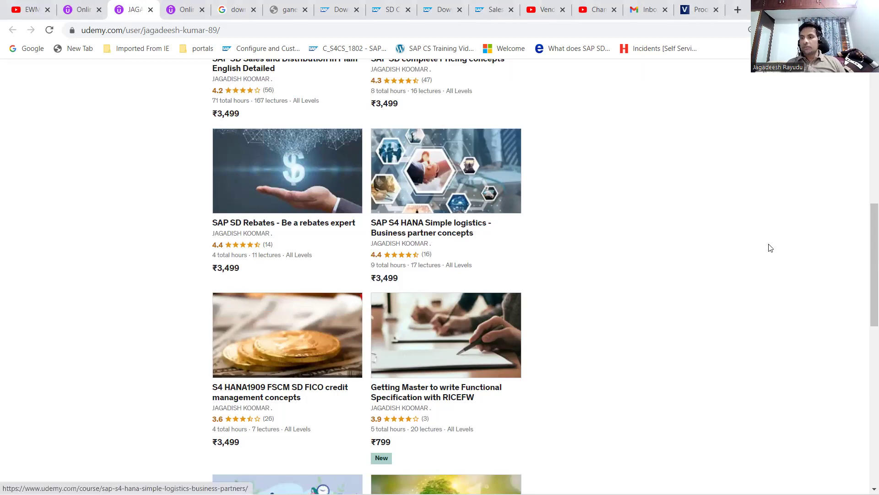
{"action": "left_click_drag", "start_coordinate": [866, 233], "coordinate": [856, 101]}
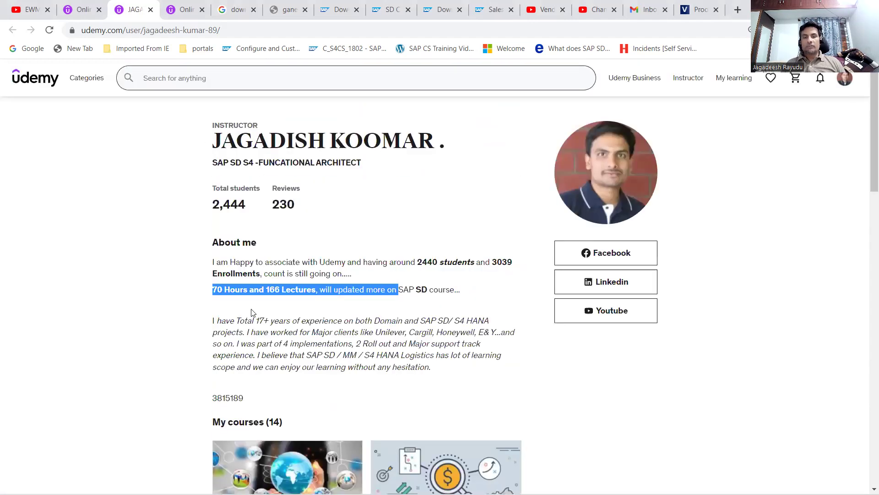